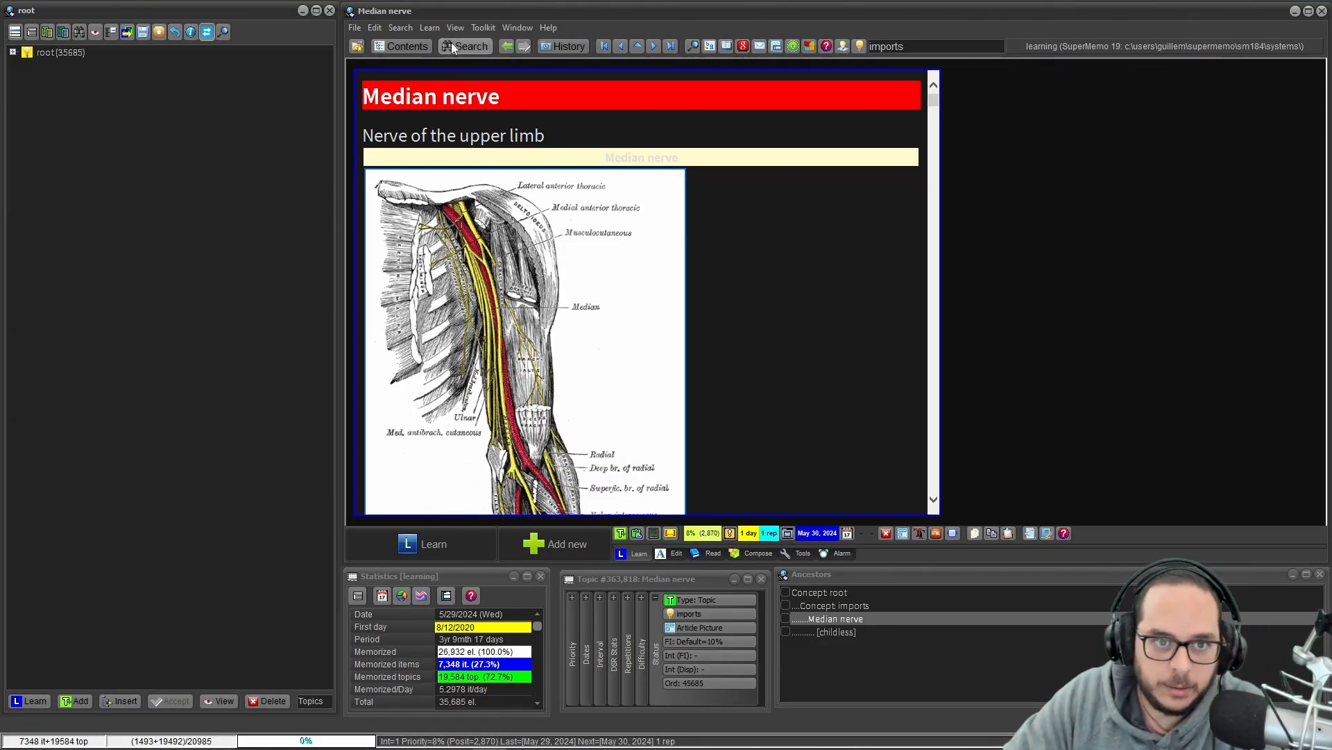
- Create an extract from the three introductory paragraphs of the Median nerve article, below its infobox
scroll(727, 208, "down", 10)
scroll(727, 208, "down", 3)
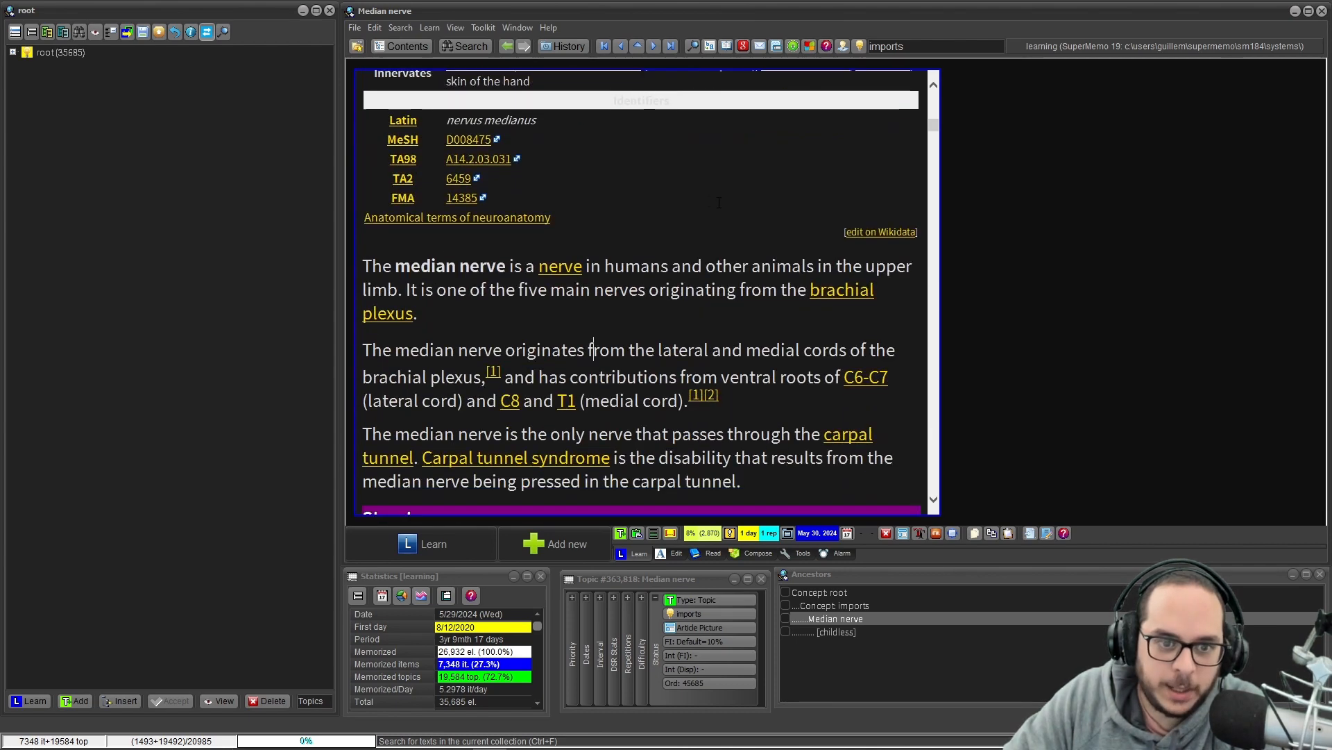
left_click_drag(364, 199, 756, 425)
key("ctrl+c")
key("alt+x")
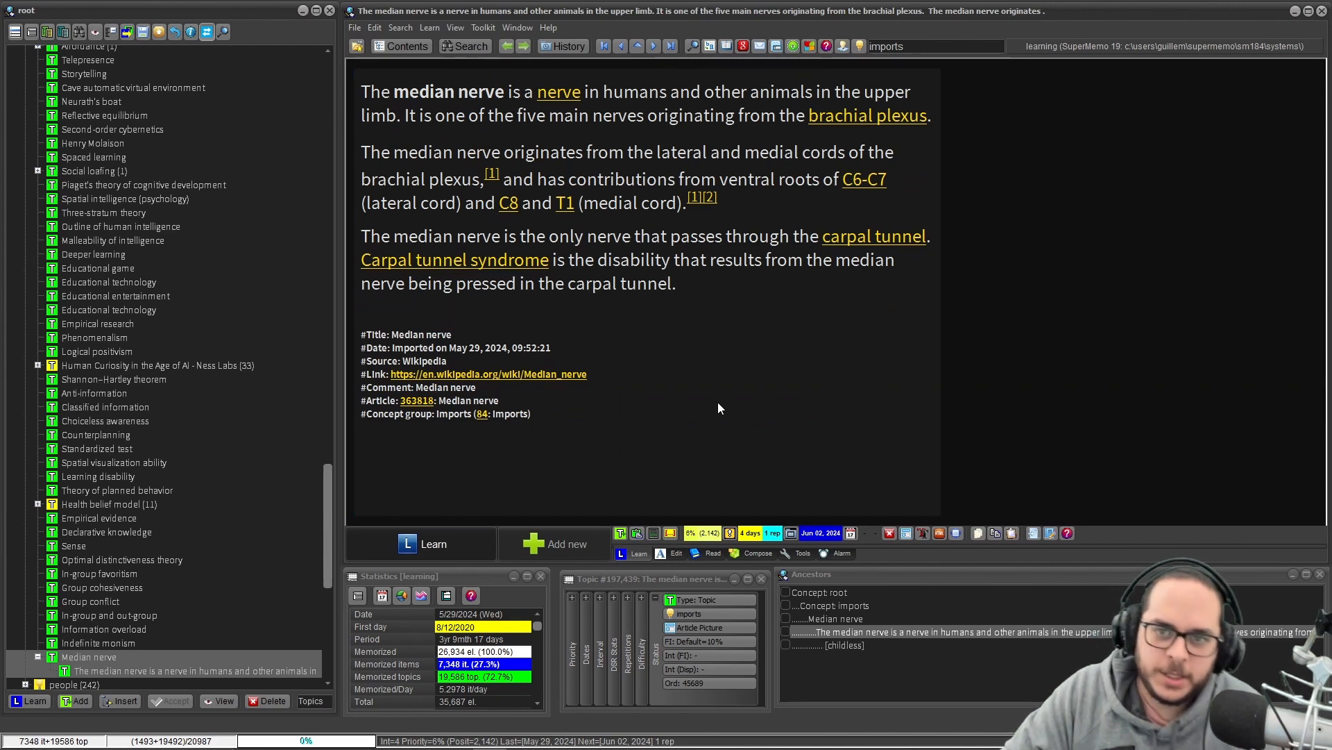
- Select the three paragraphs of the median nerve extract and switch to a window layout that leaves room for the browser
left_click_drag(697, 286, 554, 256)
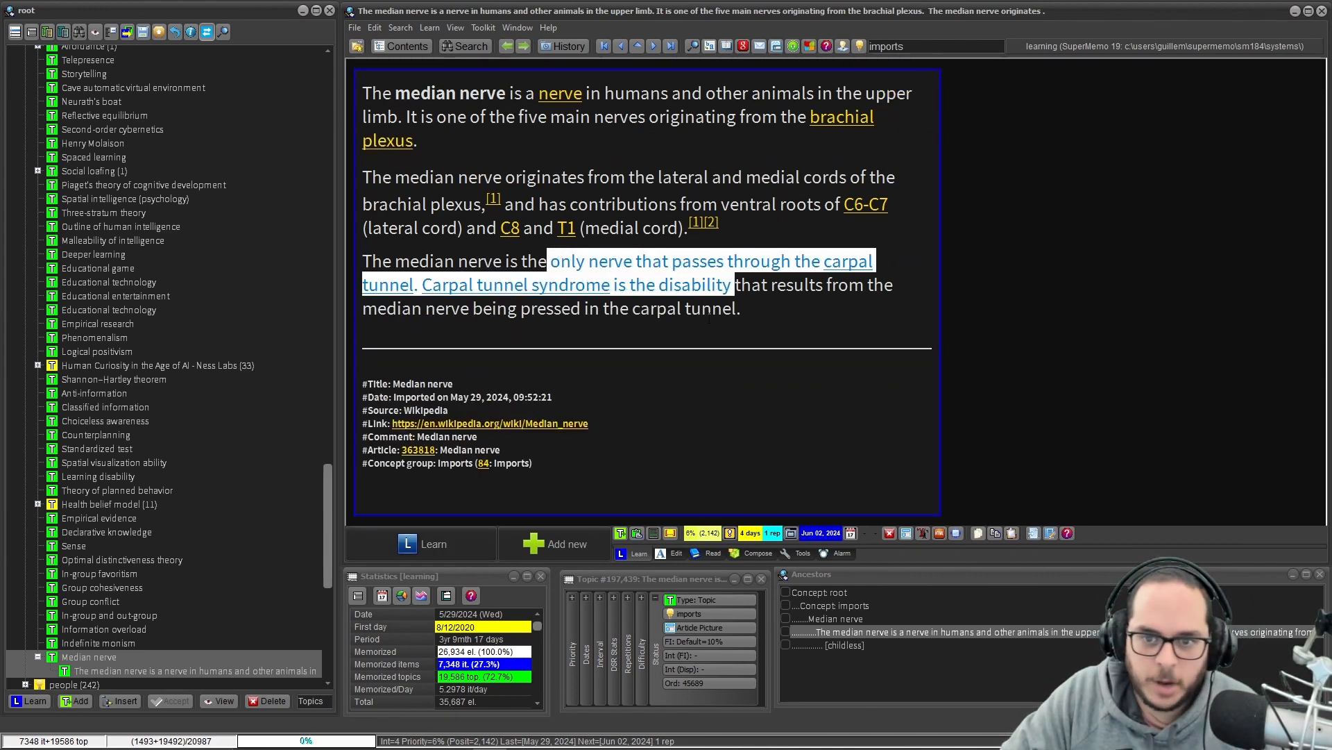
key("ctrl+a")
left_click(518, 27)
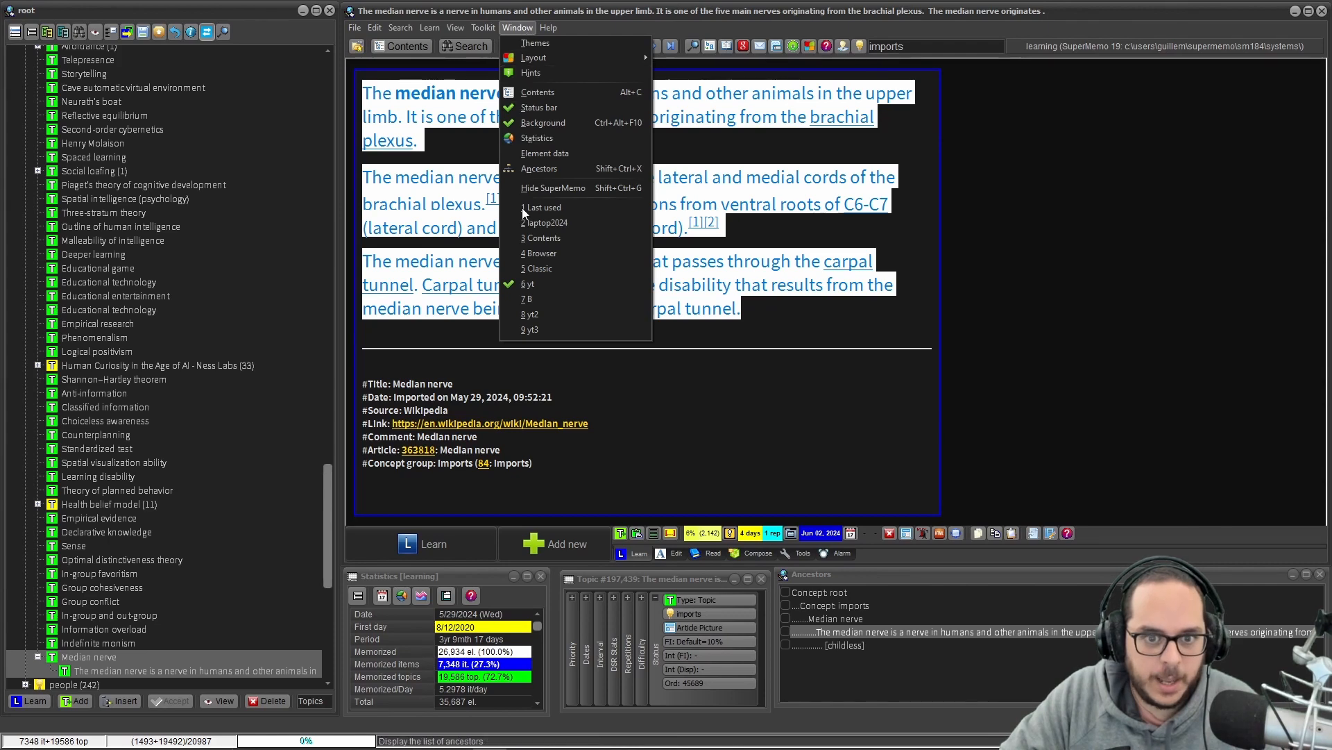
left_click(560, 290)
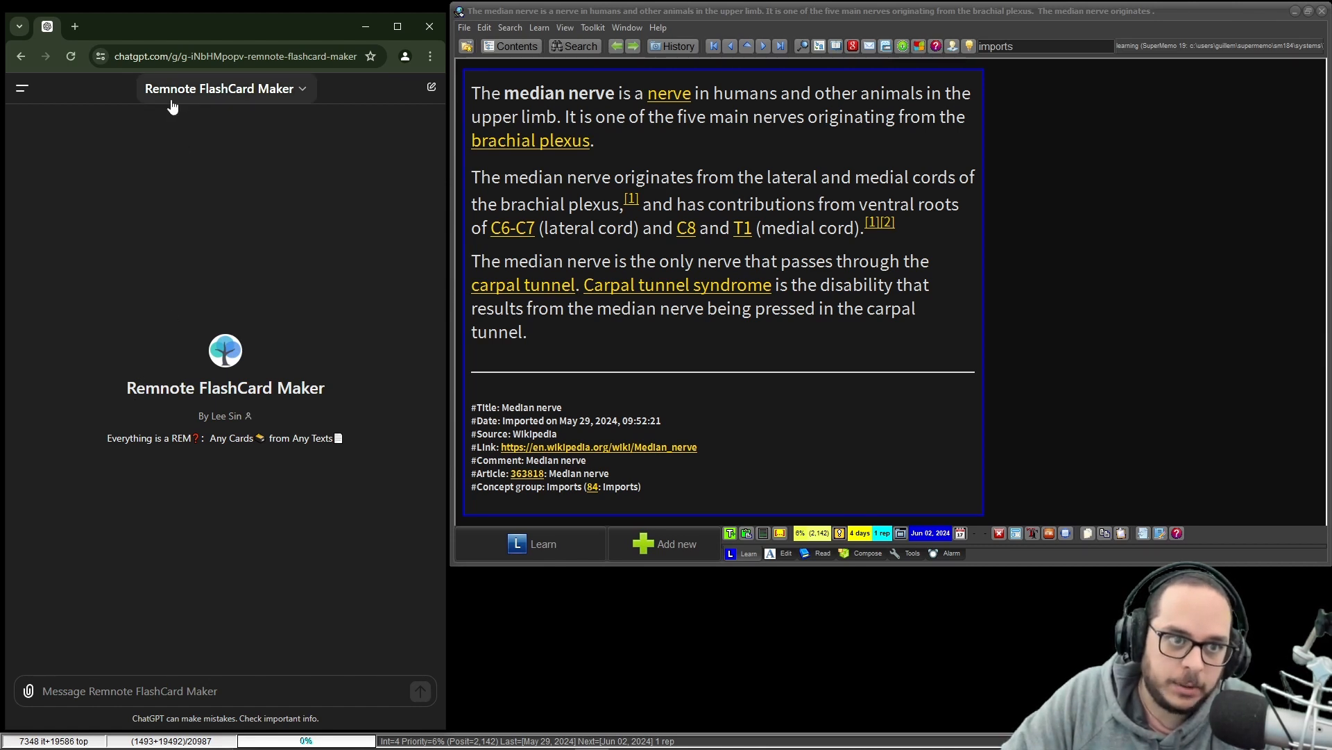
- Submit the copied median nerve text to the Remnote FlashCard Maker GPT in ChatGPT and review its generated cards
key("ctrl+v")
left_click(420, 690)
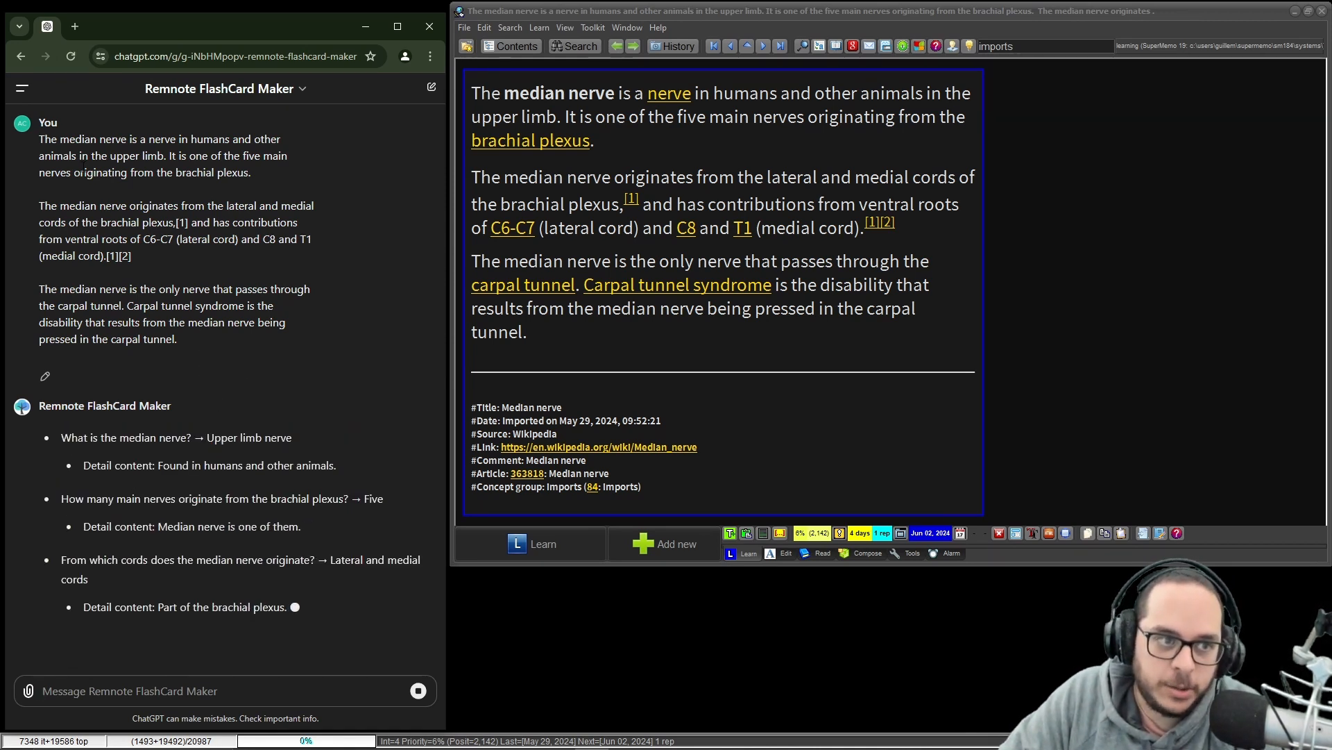
scroll(73, 144, "up", 2)
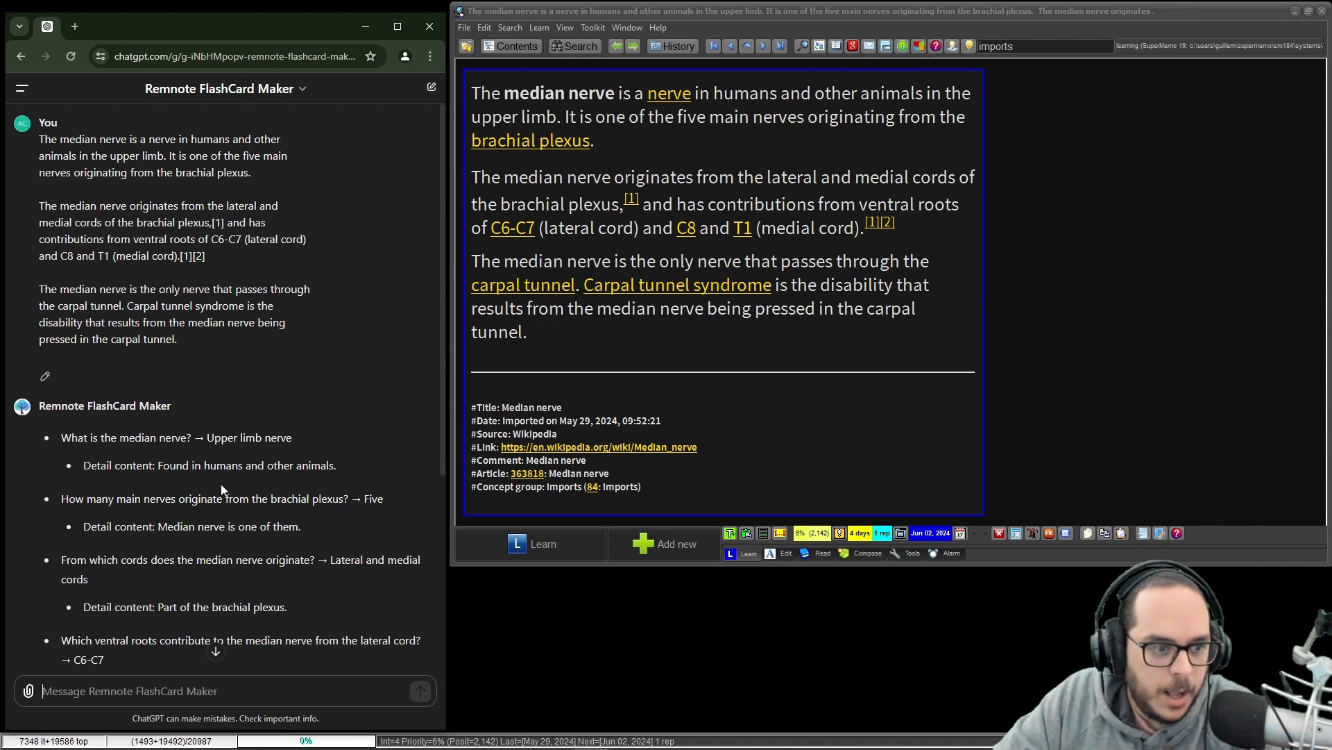
scroll(208, 486, "down", 3)
scroll(202, 491, "down", 2)
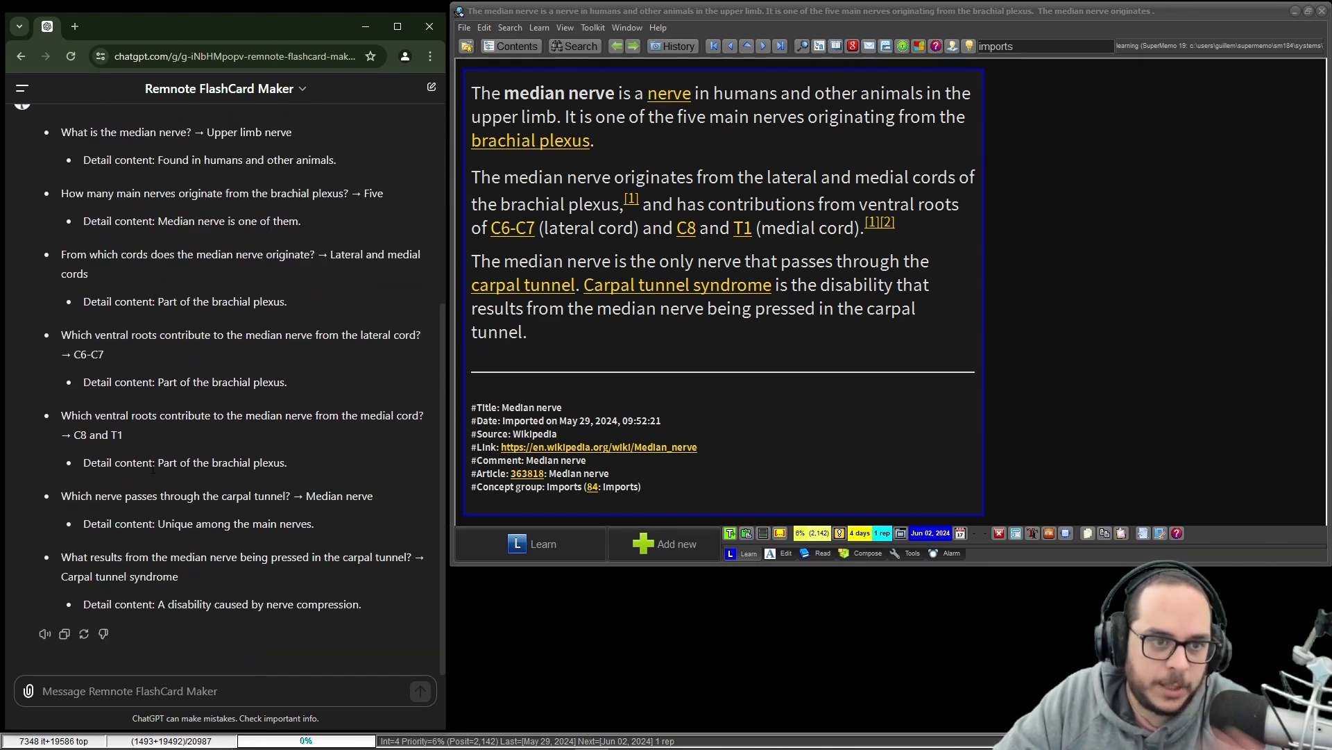
- Copy the generated flashcards and paste them below the last paragraph of the median nerve extract in SuperMemo
left_click(69, 628)
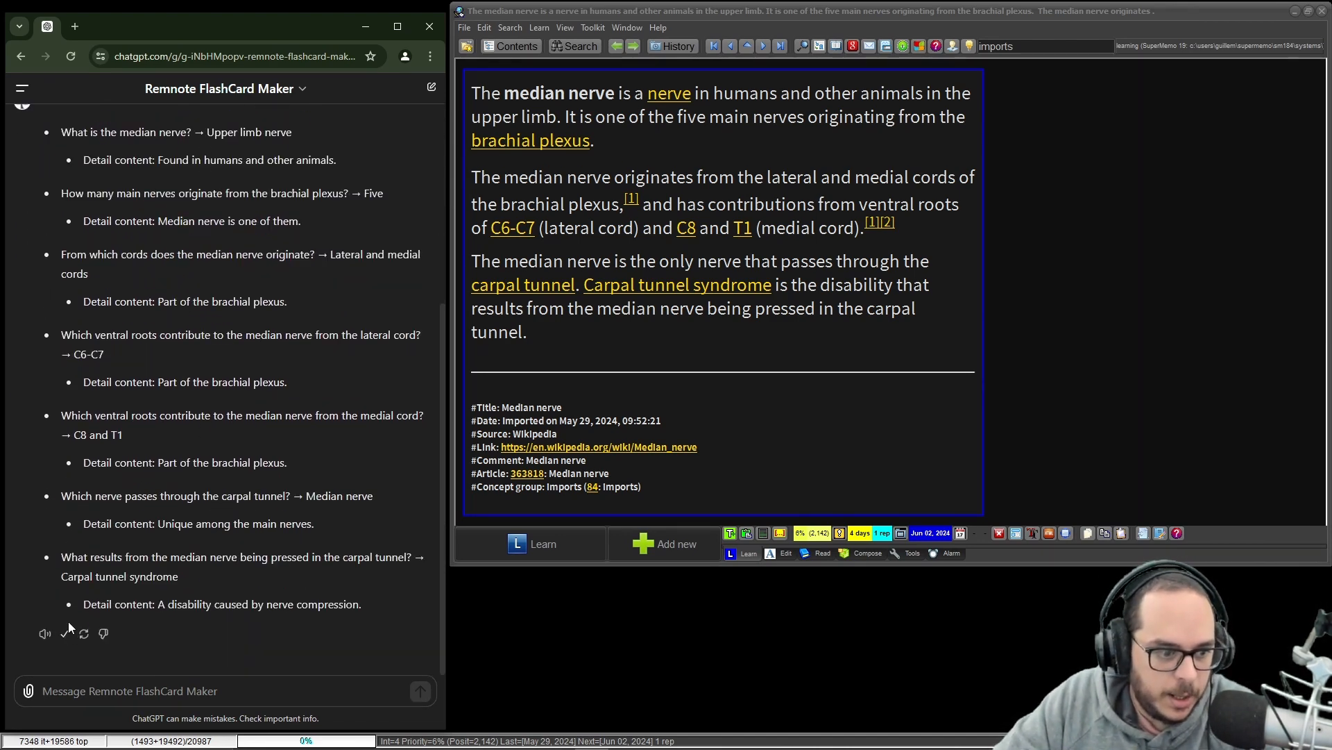
left_click(766, 340)
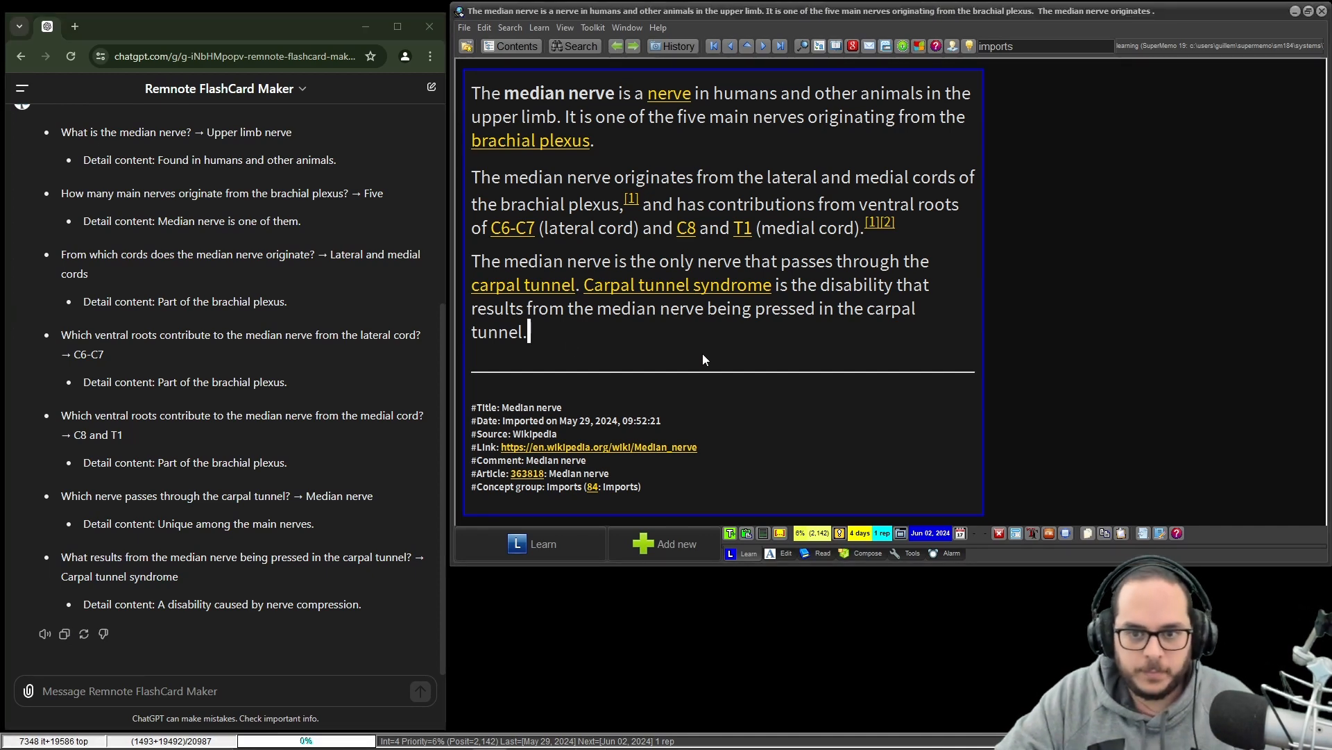
key("ctrl+v")
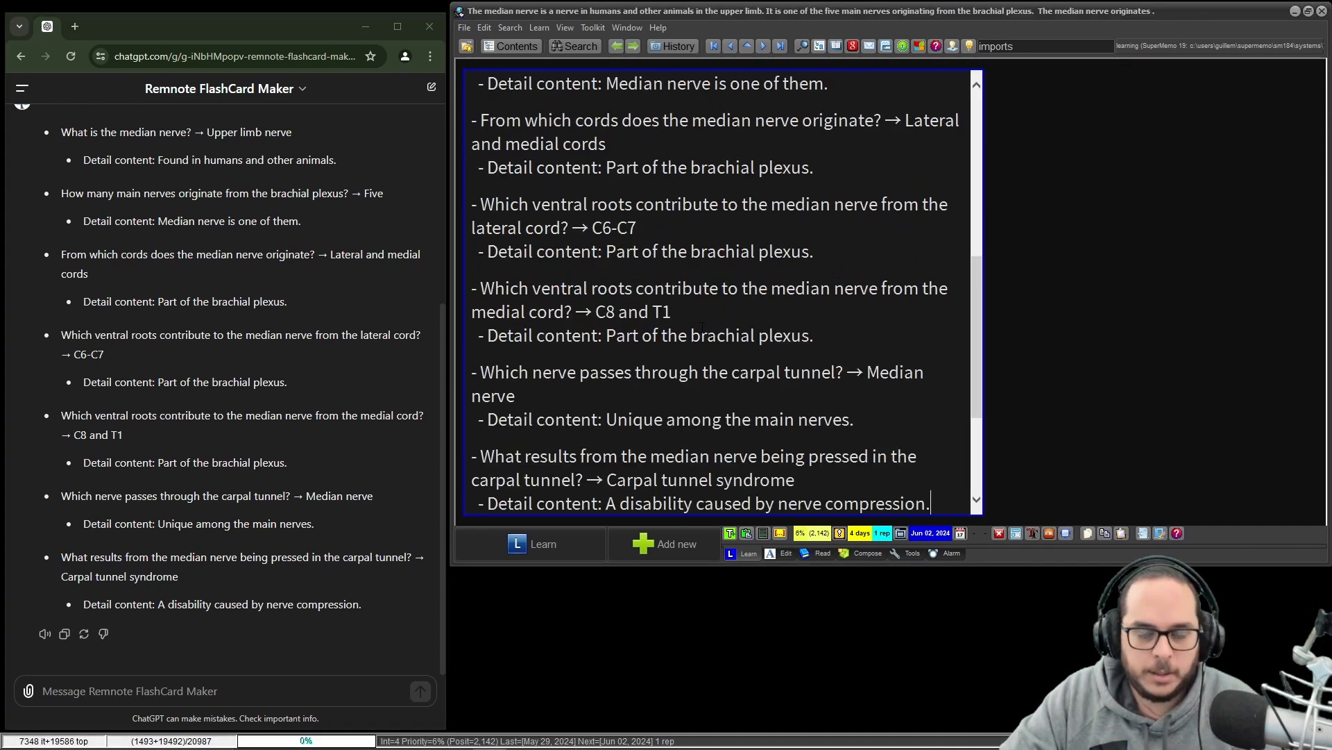
scroll(612, 393, "up", 10)
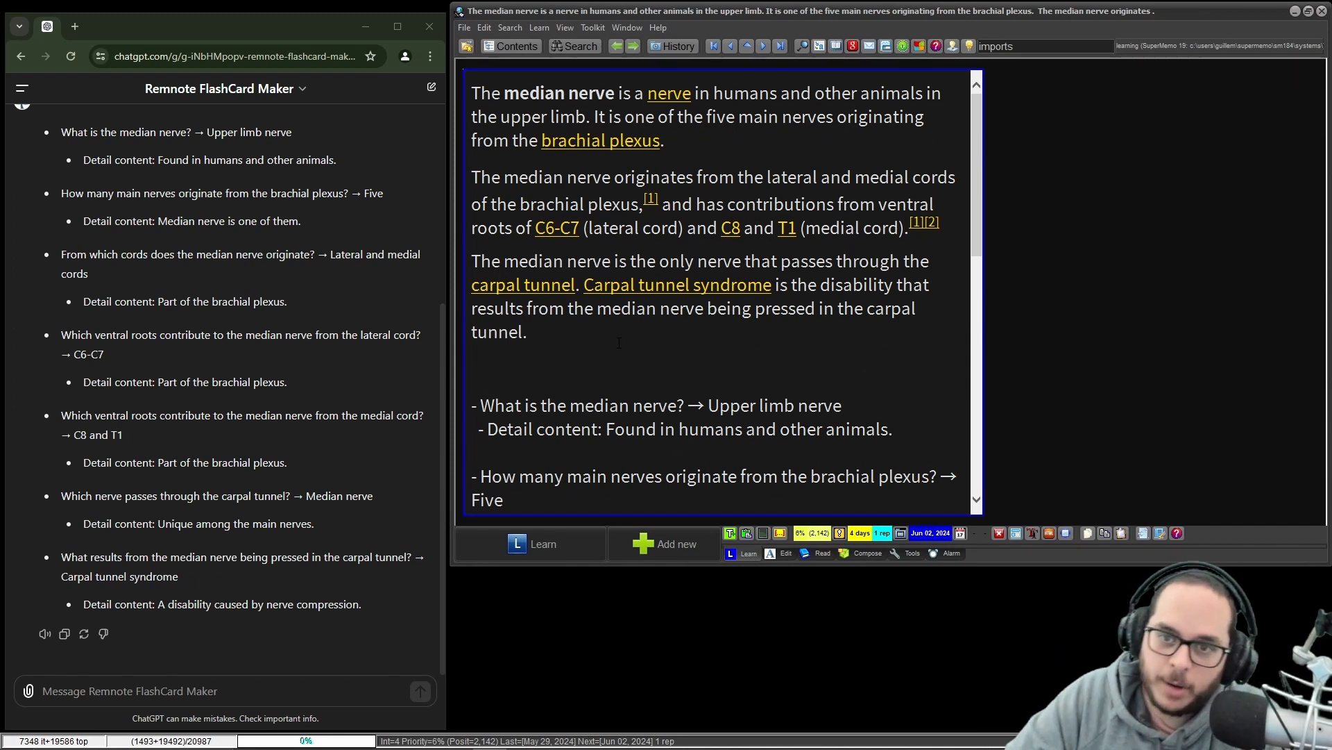
- Switch to the YouTube video "Artificial intelligence is not ready for incremental reading?" and view its median nerve cloze example
left_click(522, 738)
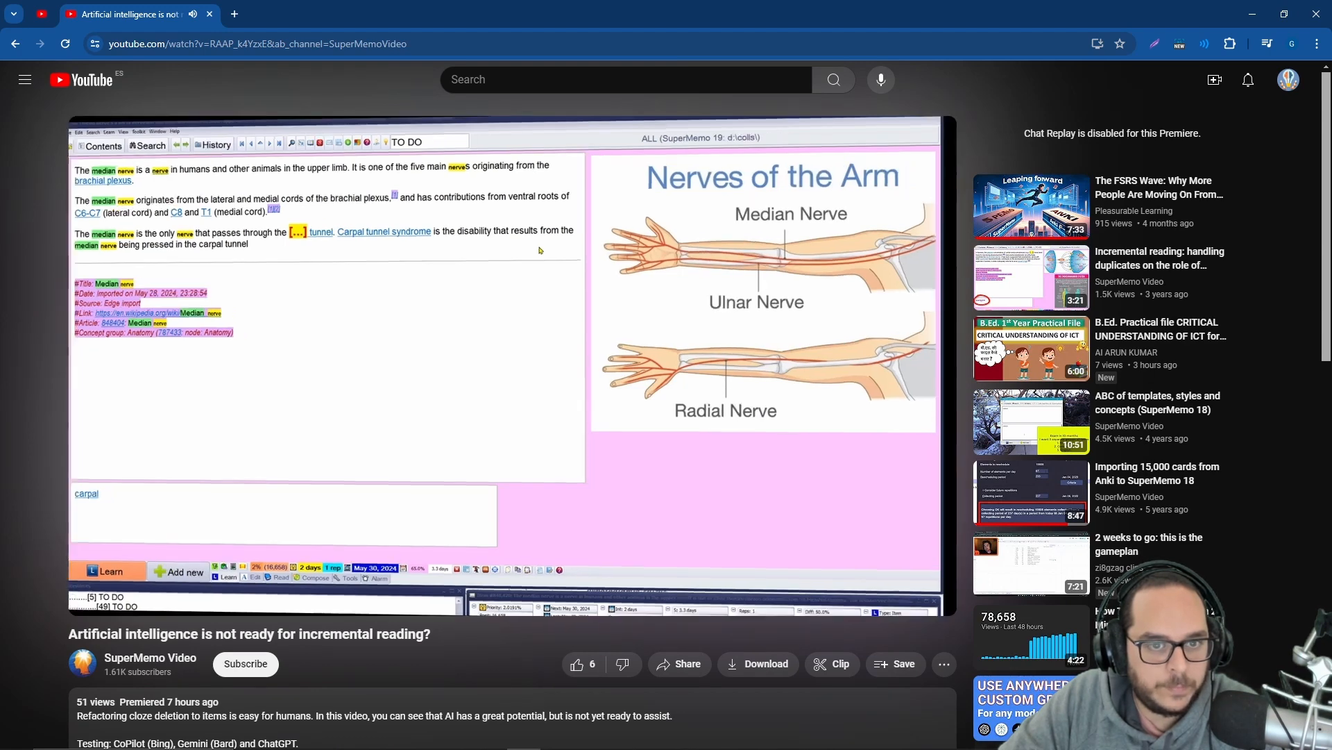
left_click(93, 604)
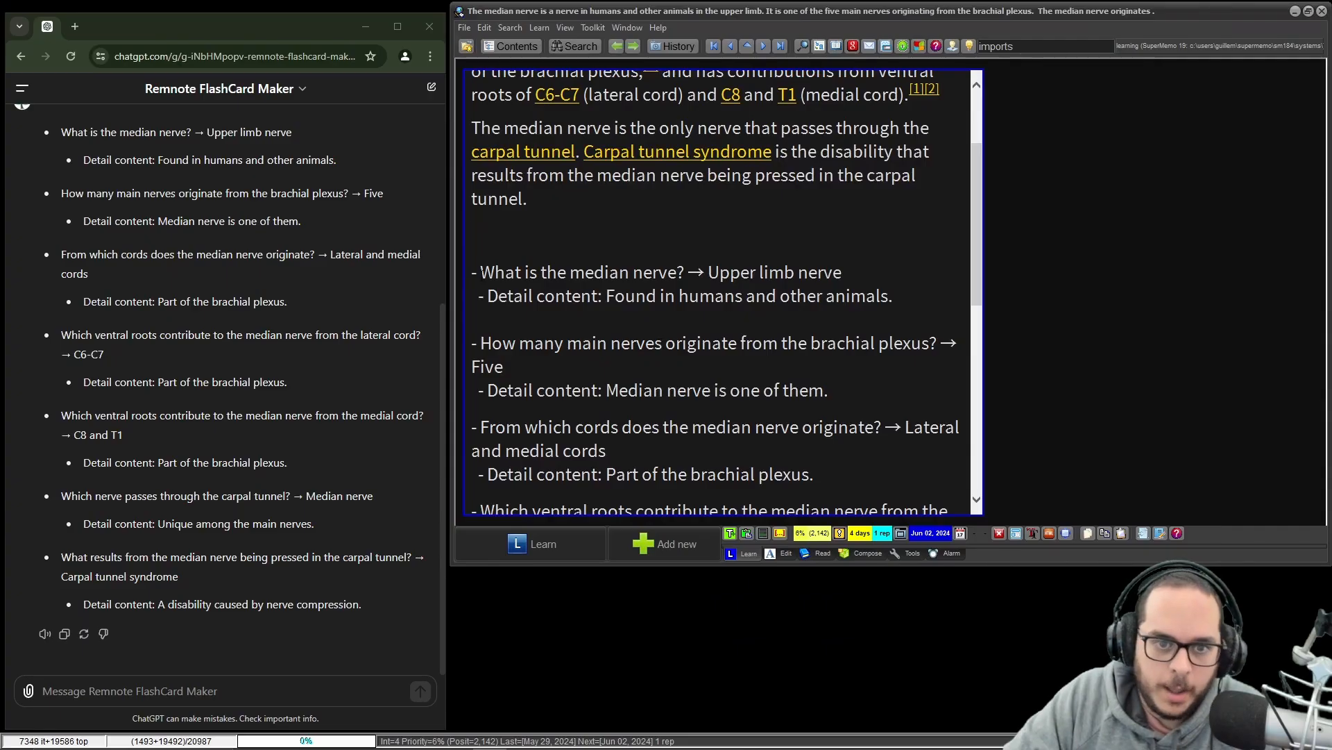
- Examine the "What is the median nerve?" card's question, answer and detail line against the source paragraphs
left_click_drag(480, 272, 892, 299)
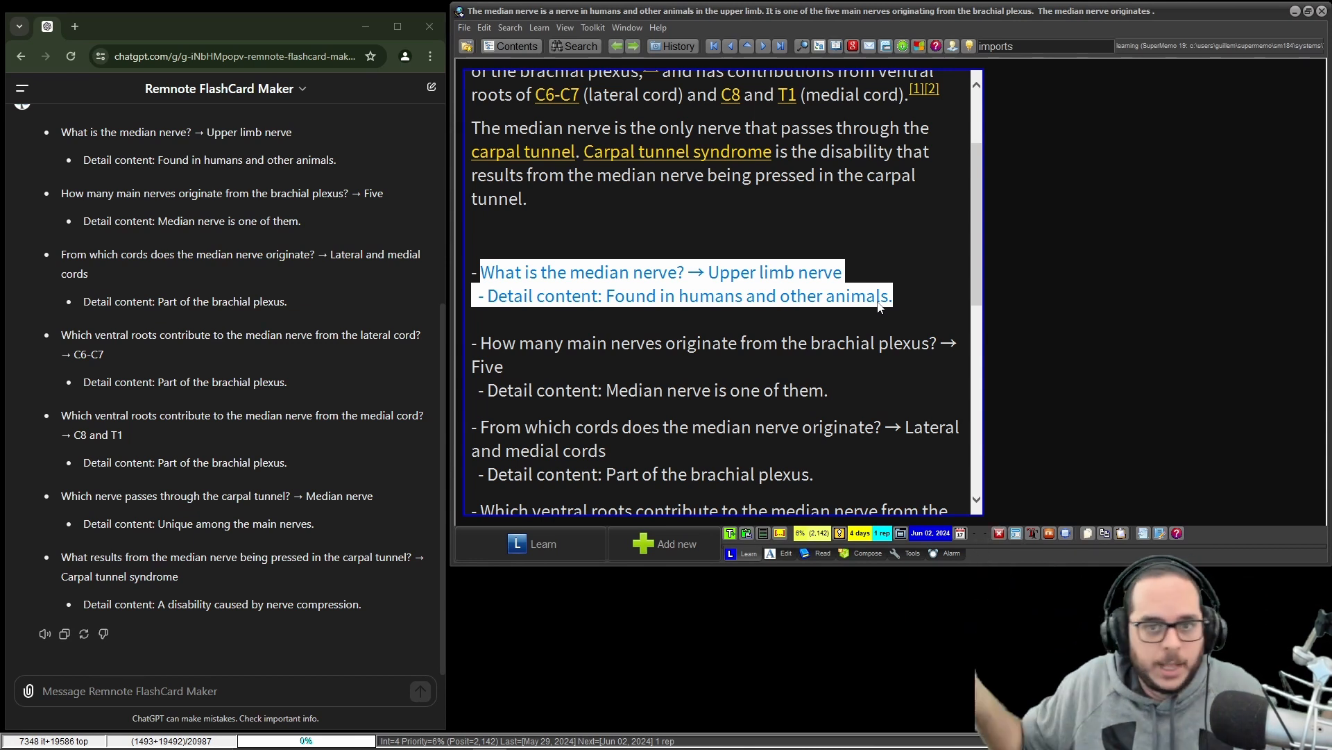
left_click(723, 276)
left_click_drag(709, 275, 841, 274)
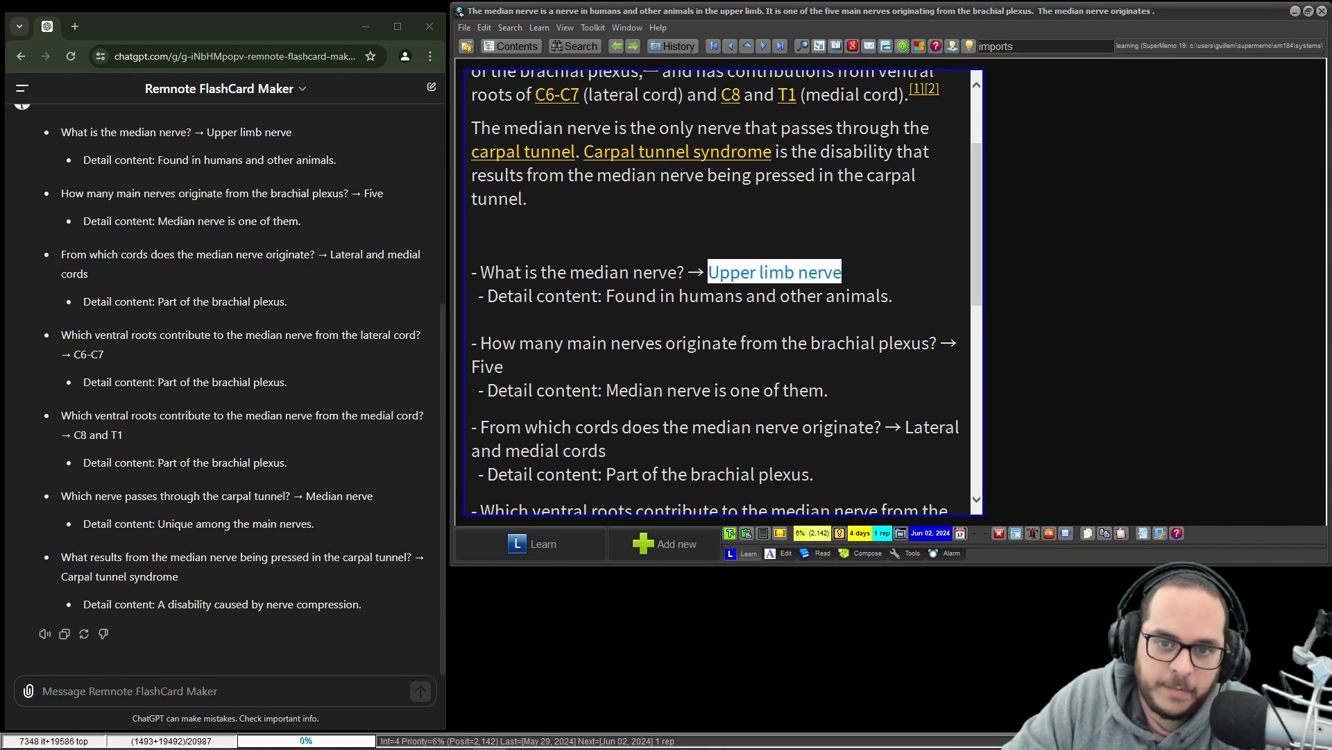
left_click_drag(480, 273, 883, 290)
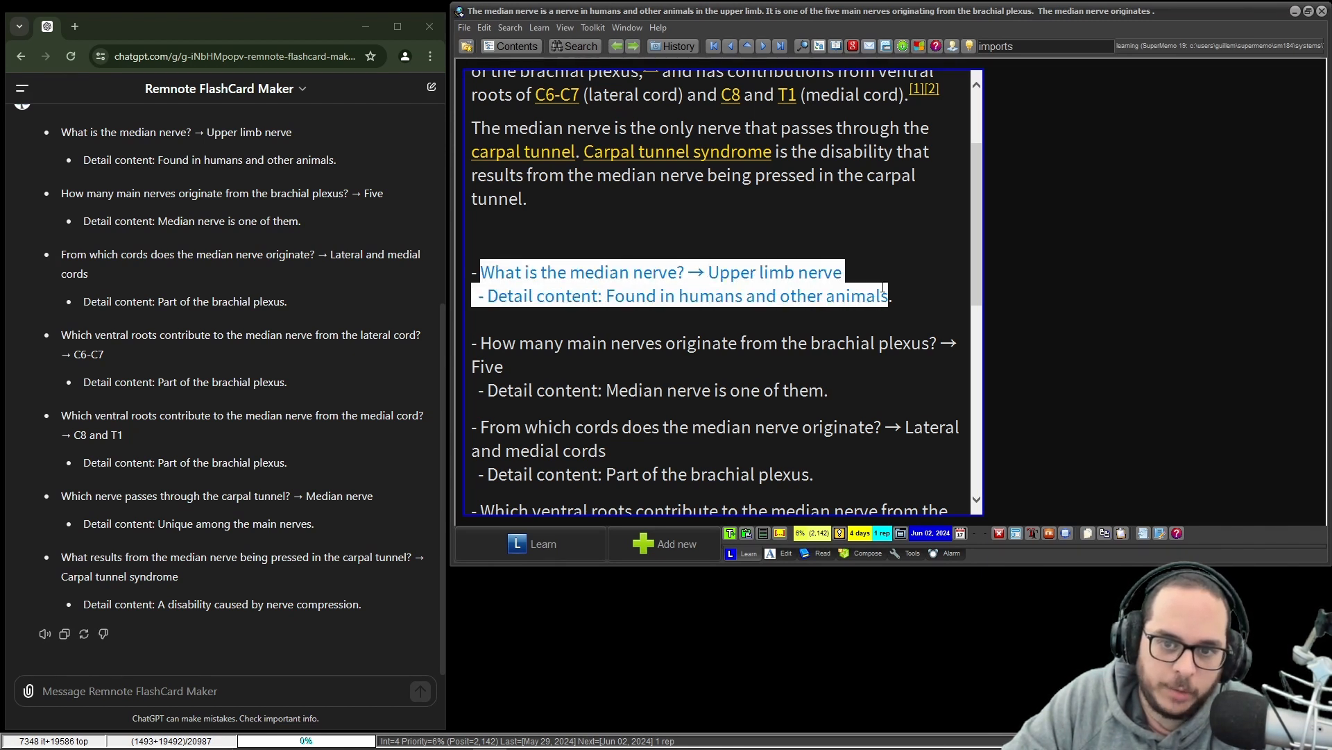
left_click(568, 272)
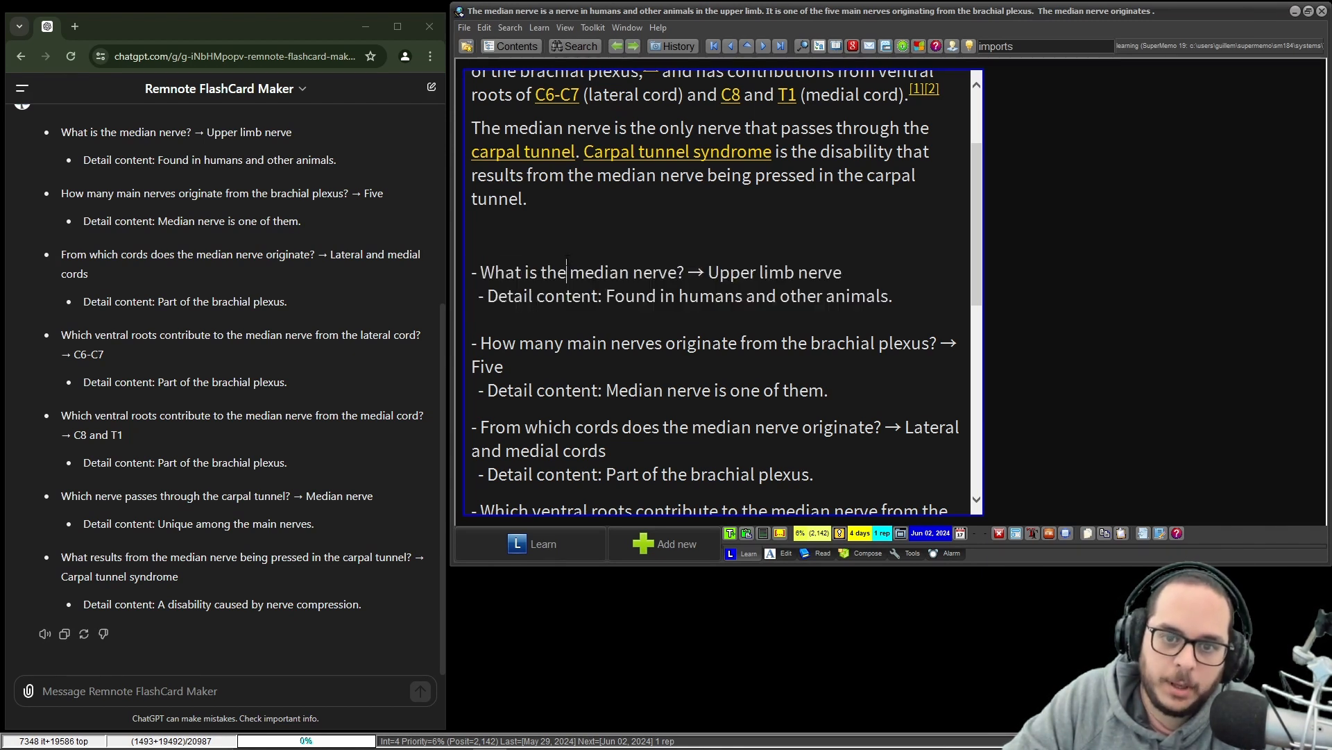
left_click_drag(569, 272, 674, 271)
scroll(616, 320, "up", 3)
left_click_drag(472, 93, 529, 332)
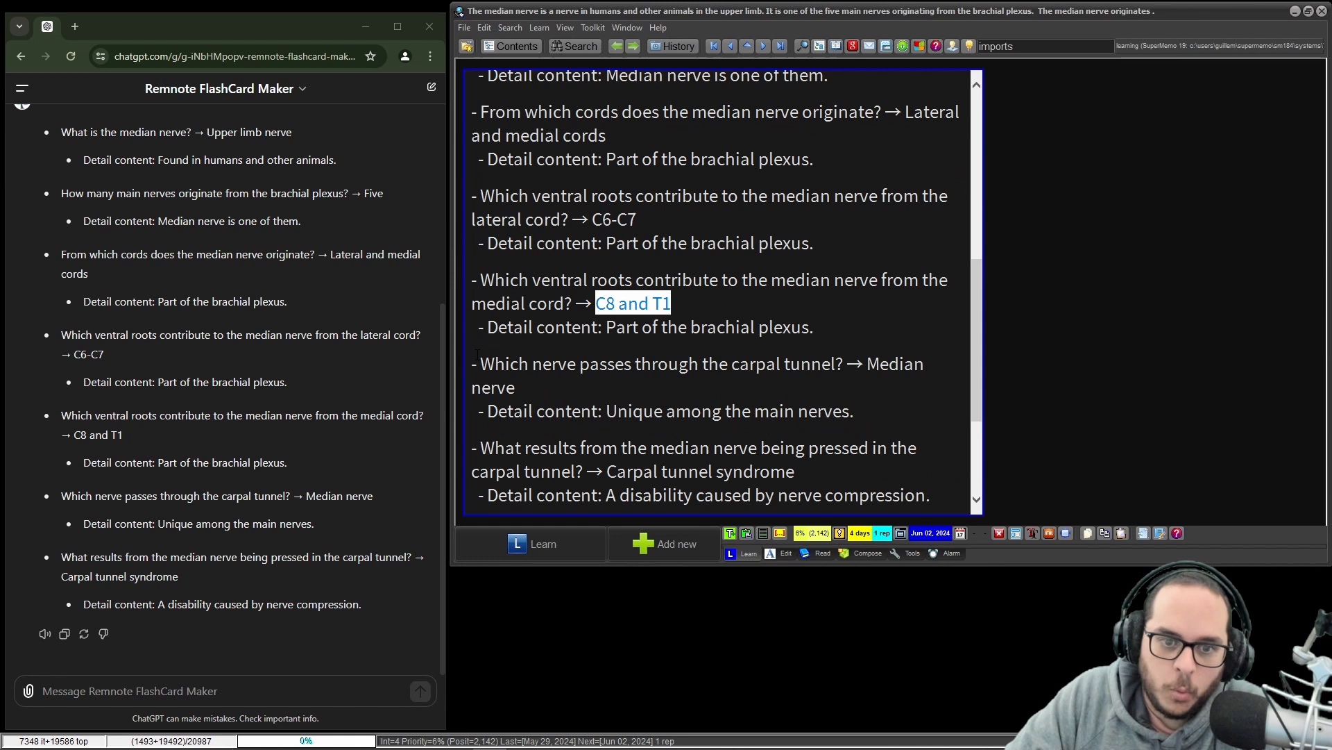
- Extract the "Which nerve passes through the carpal tunnel?" and "What results from the median nerve being pressed" cards as separate topics
left_click_drag(478, 362, 919, 411)
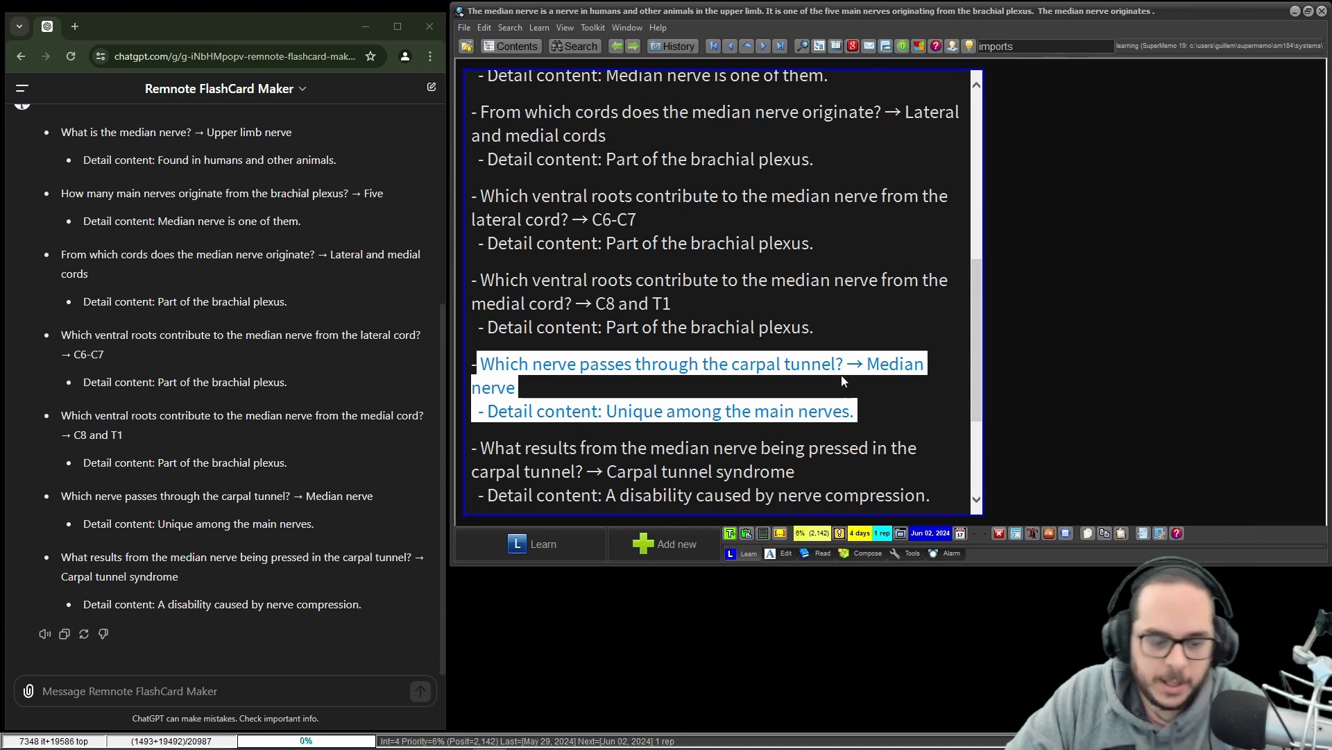
key("alt+x")
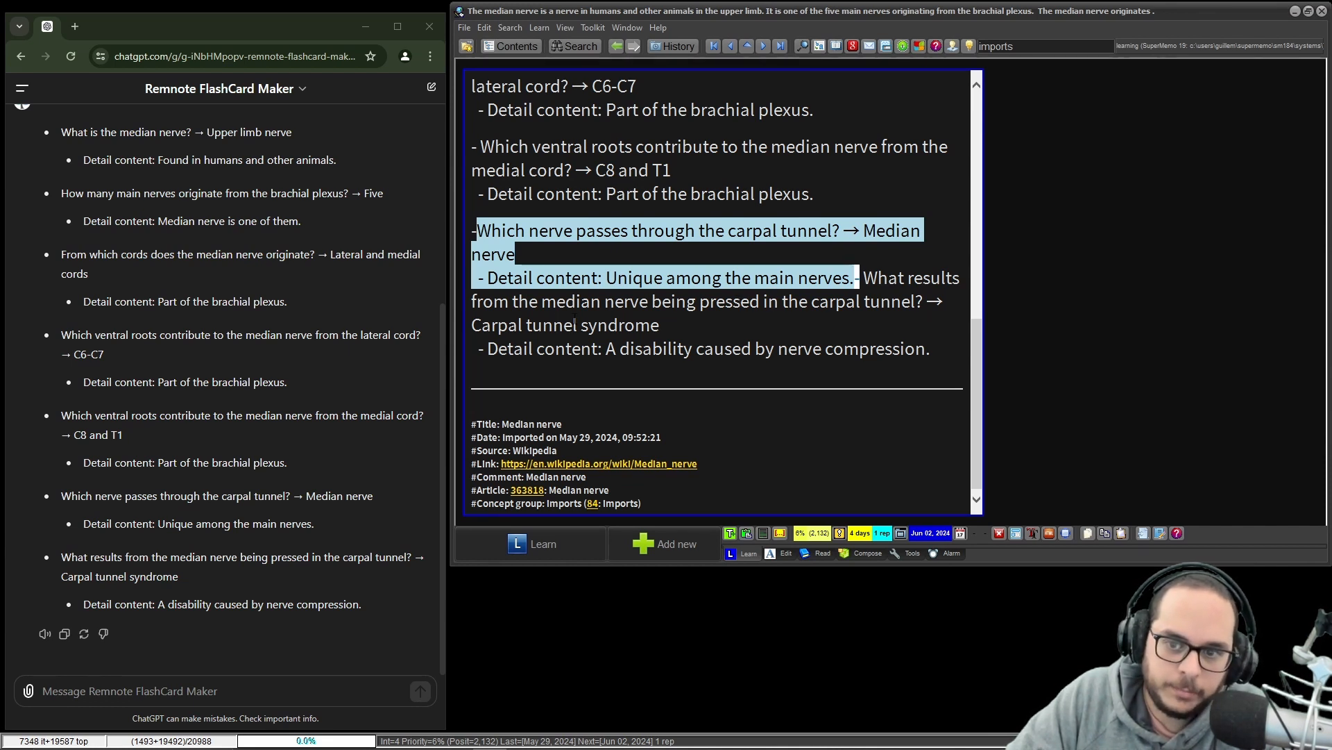
left_click_drag(605, 349, 932, 350)
left_click_drag(865, 278, 923, 351)
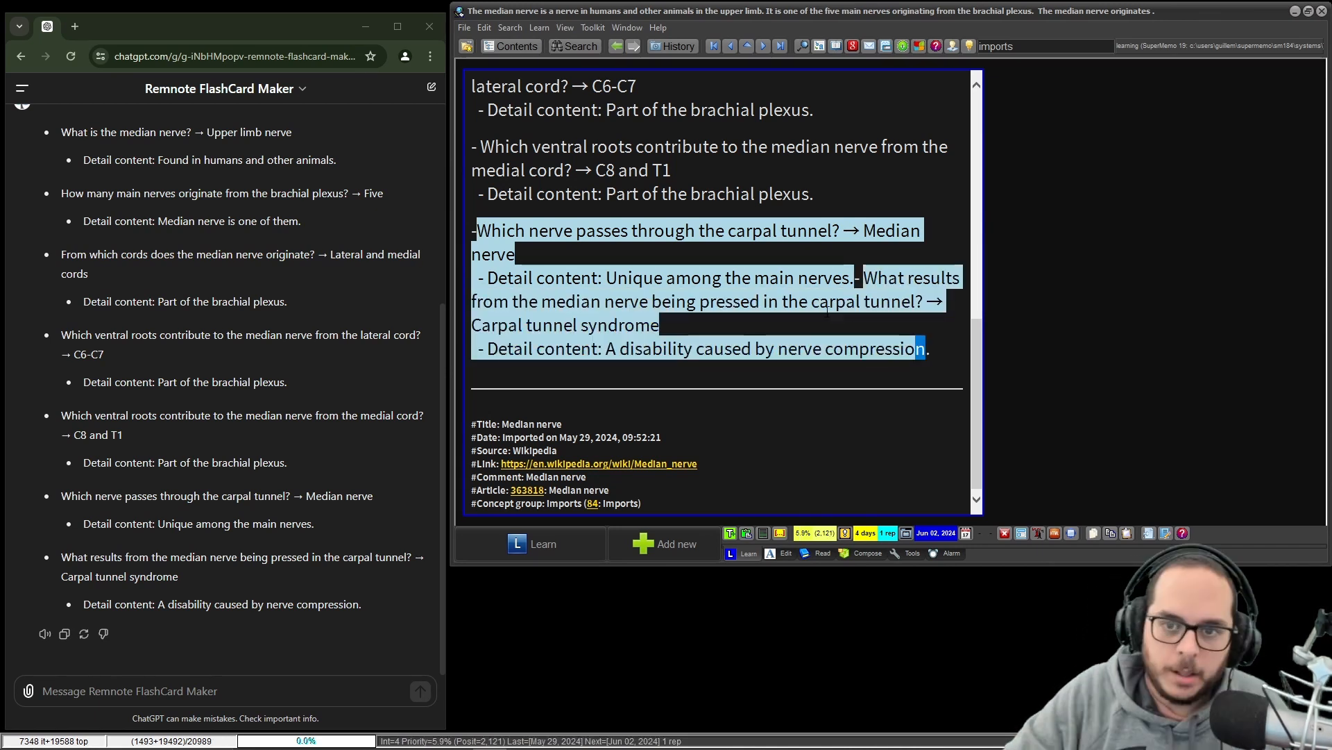
key("alt+x")
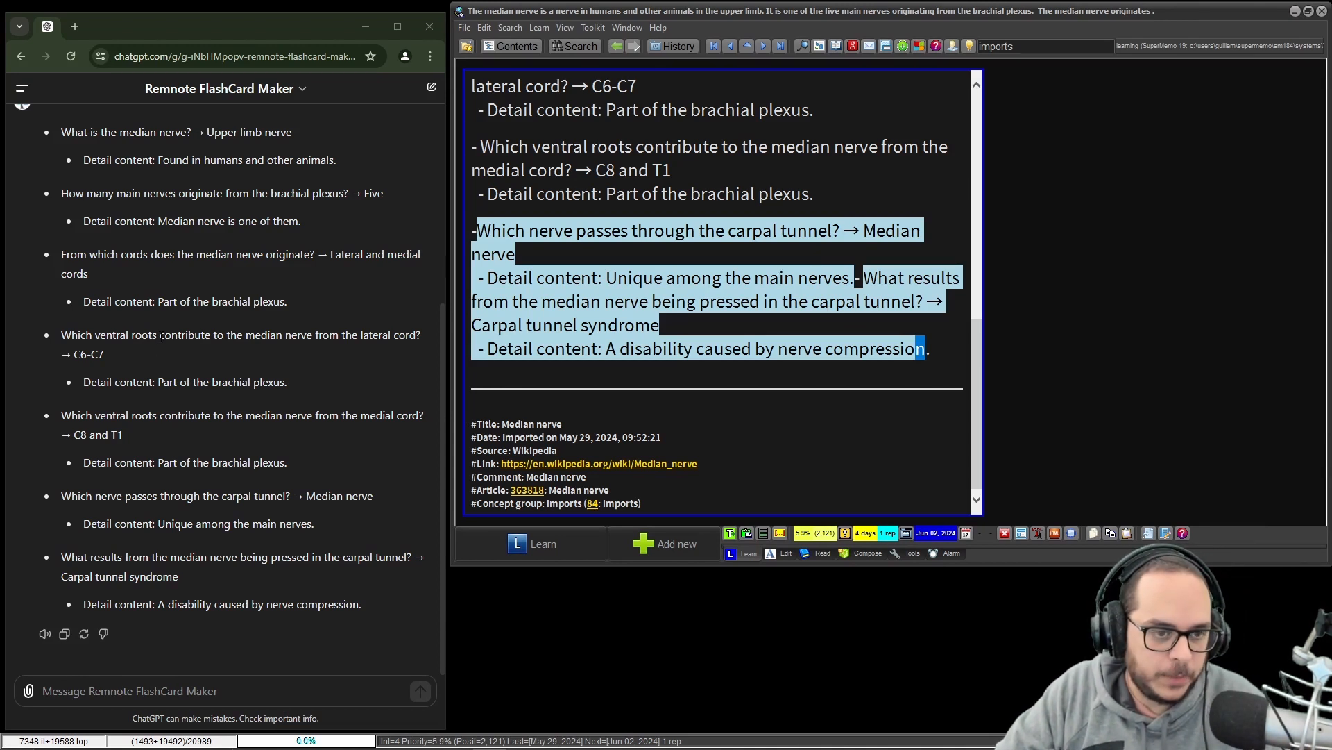
- Open the carpal tunnel nerve extract, make a cloze of "Median nerve" with its detail line, and dismiss the source topic
left_click(515, 47)
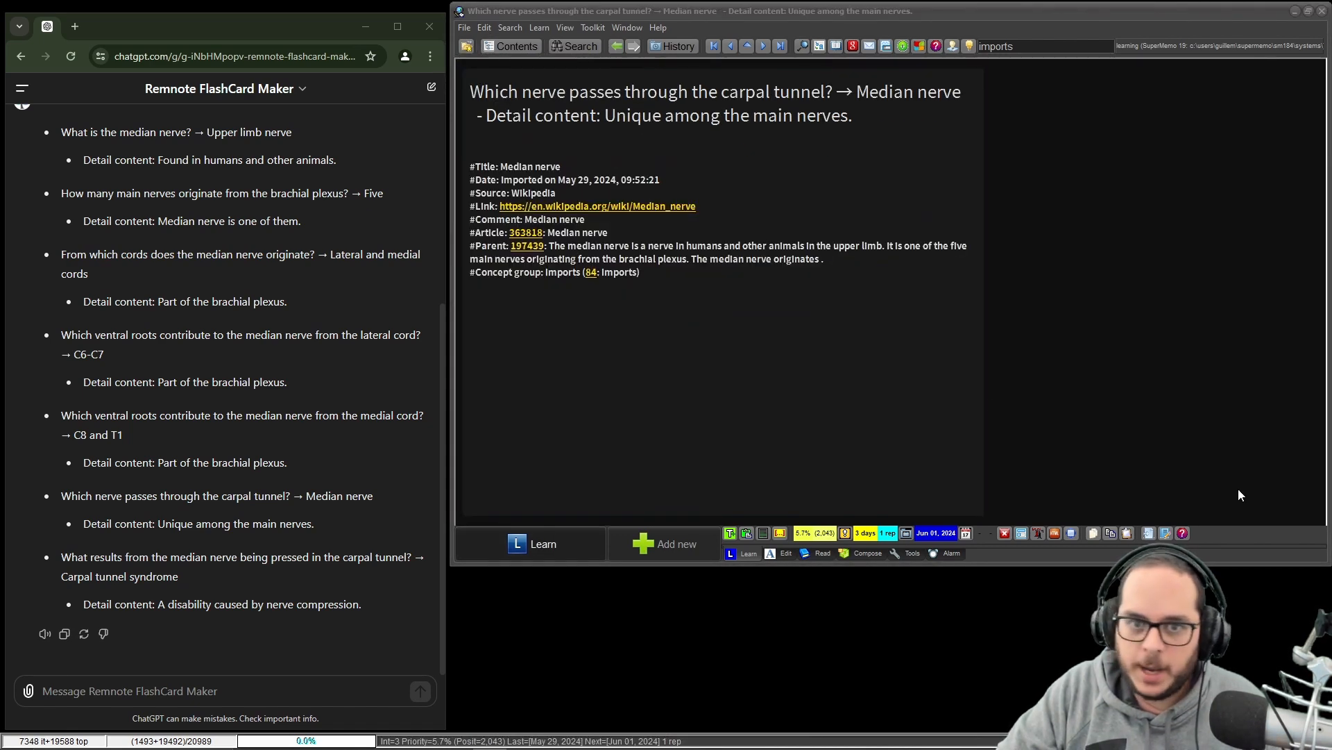
left_click_drag(859, 97, 866, 116)
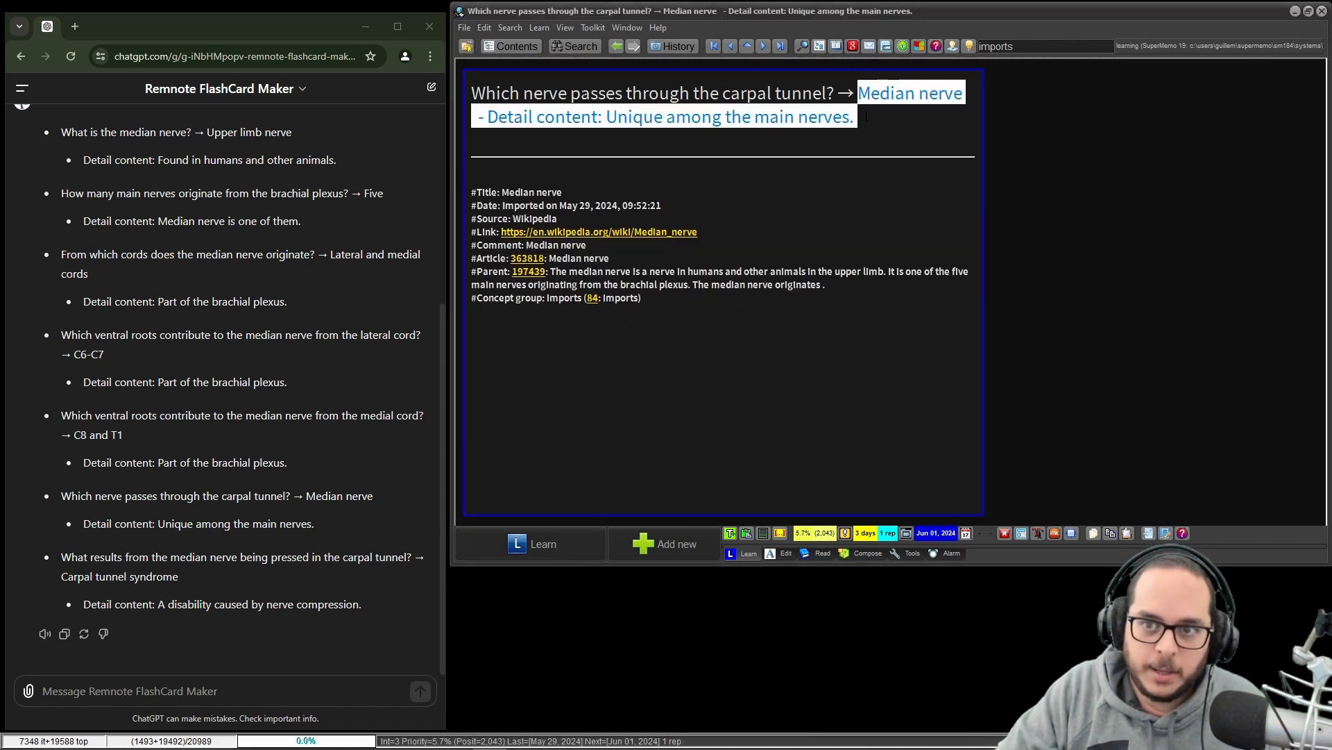
key("alt+z")
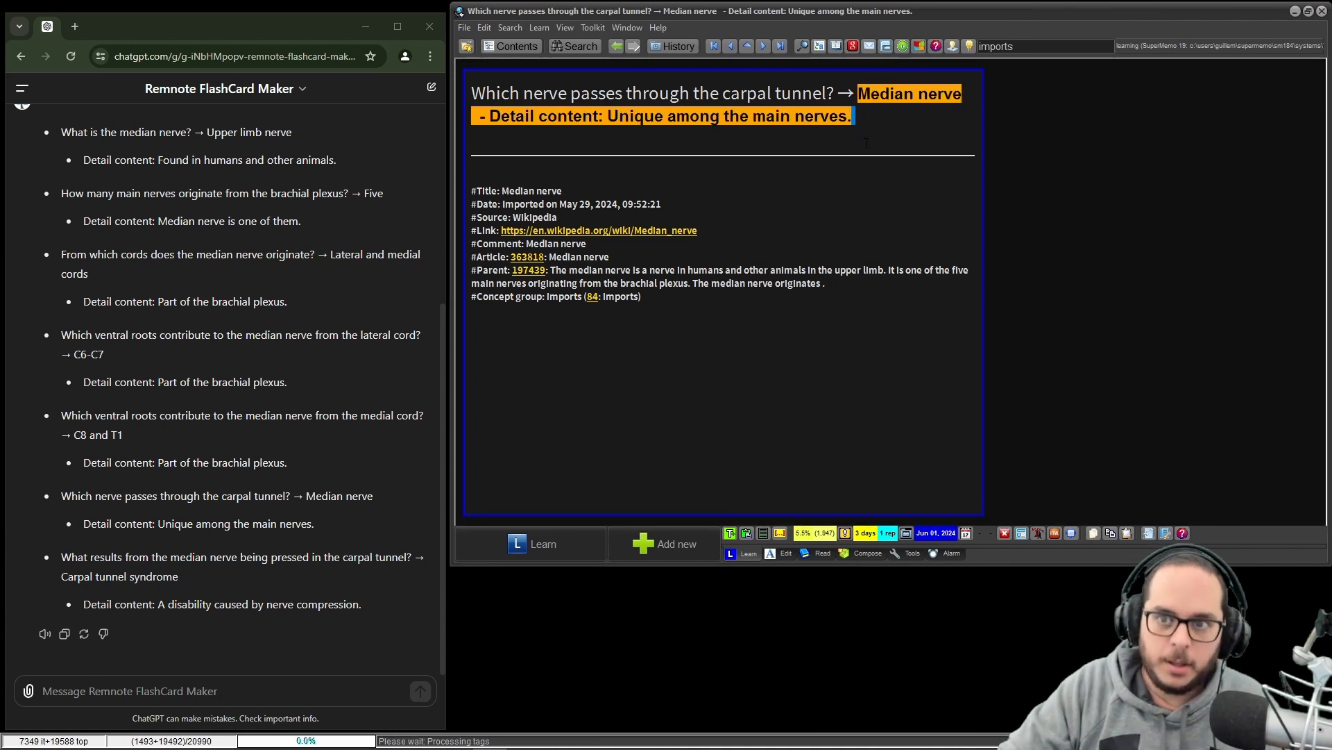
key("ctrl+shift+Return")
key("Return")
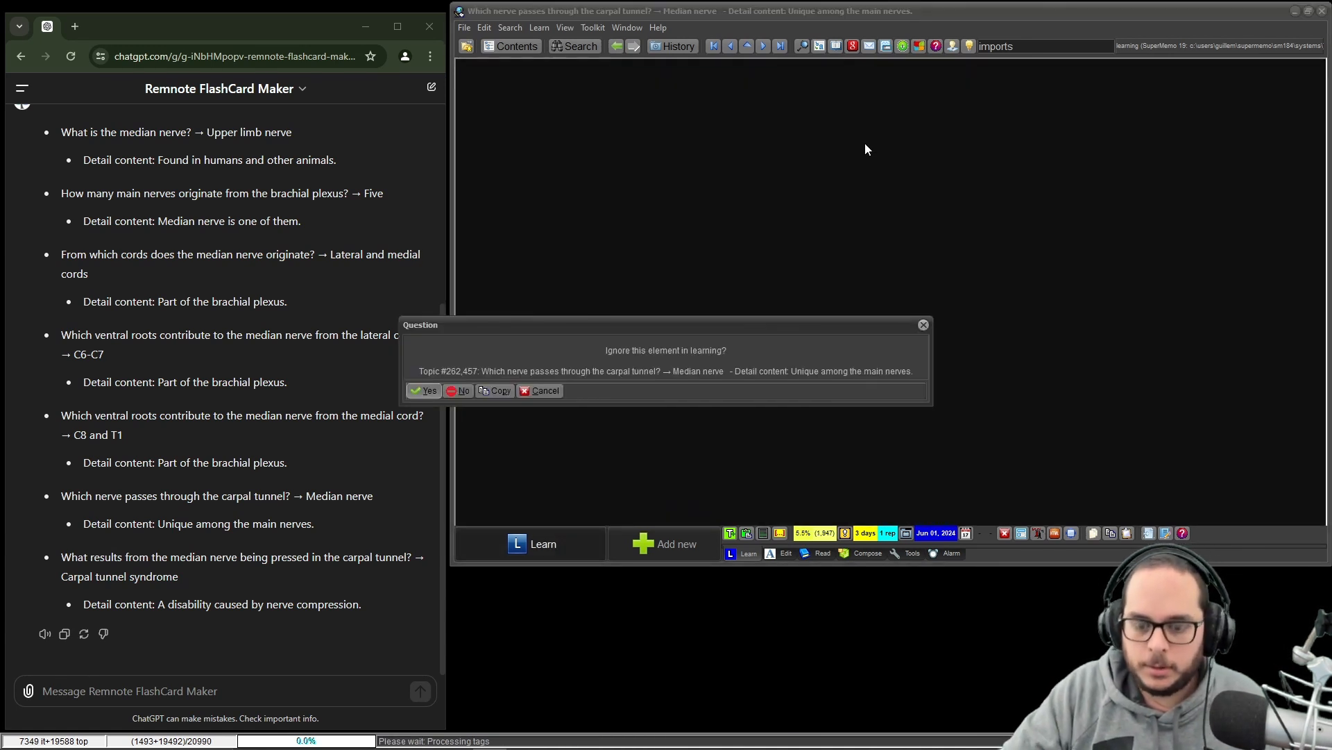
key("Return")
- Make a cloze of "Carpal tunnel syndrome" with its detail line in the nerve compression extract and dismiss that topic
left_click_drag(554, 117, 928, 143)
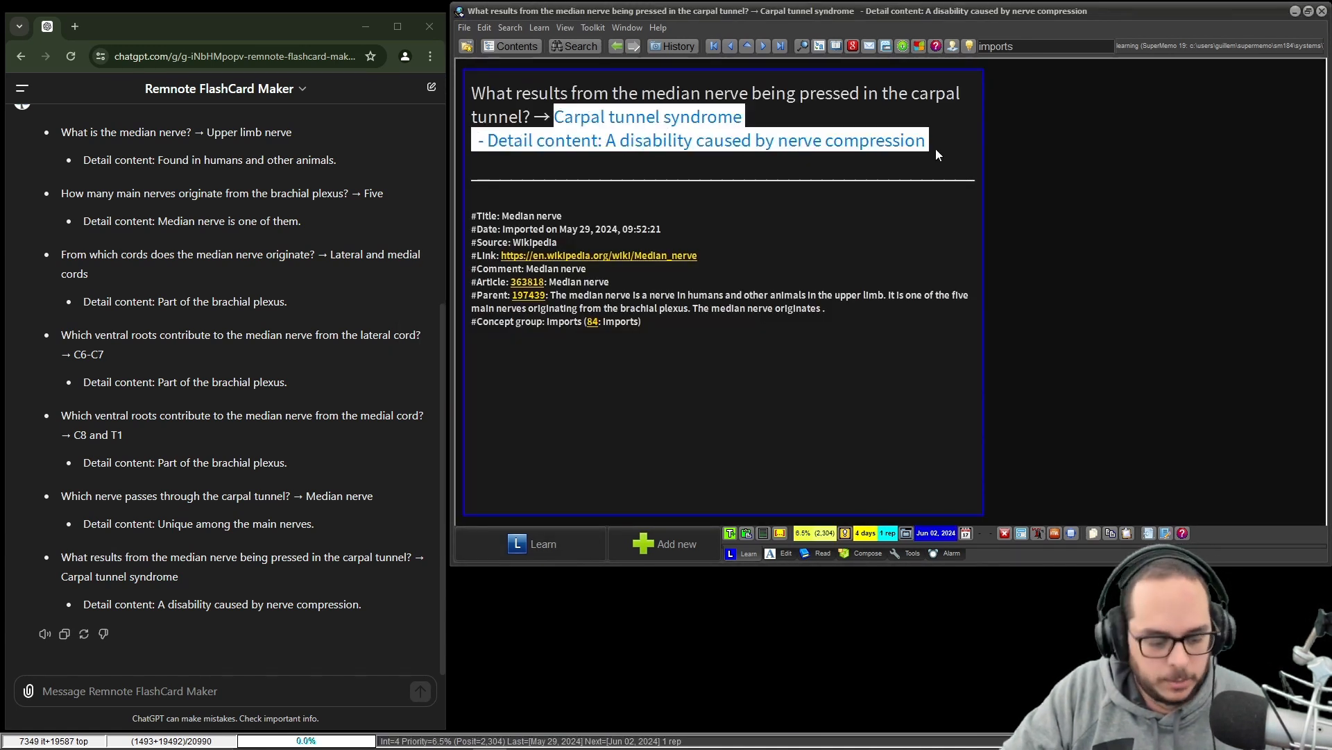
key("alt+z")
key("ctrl+shift+Return")
key("Return")
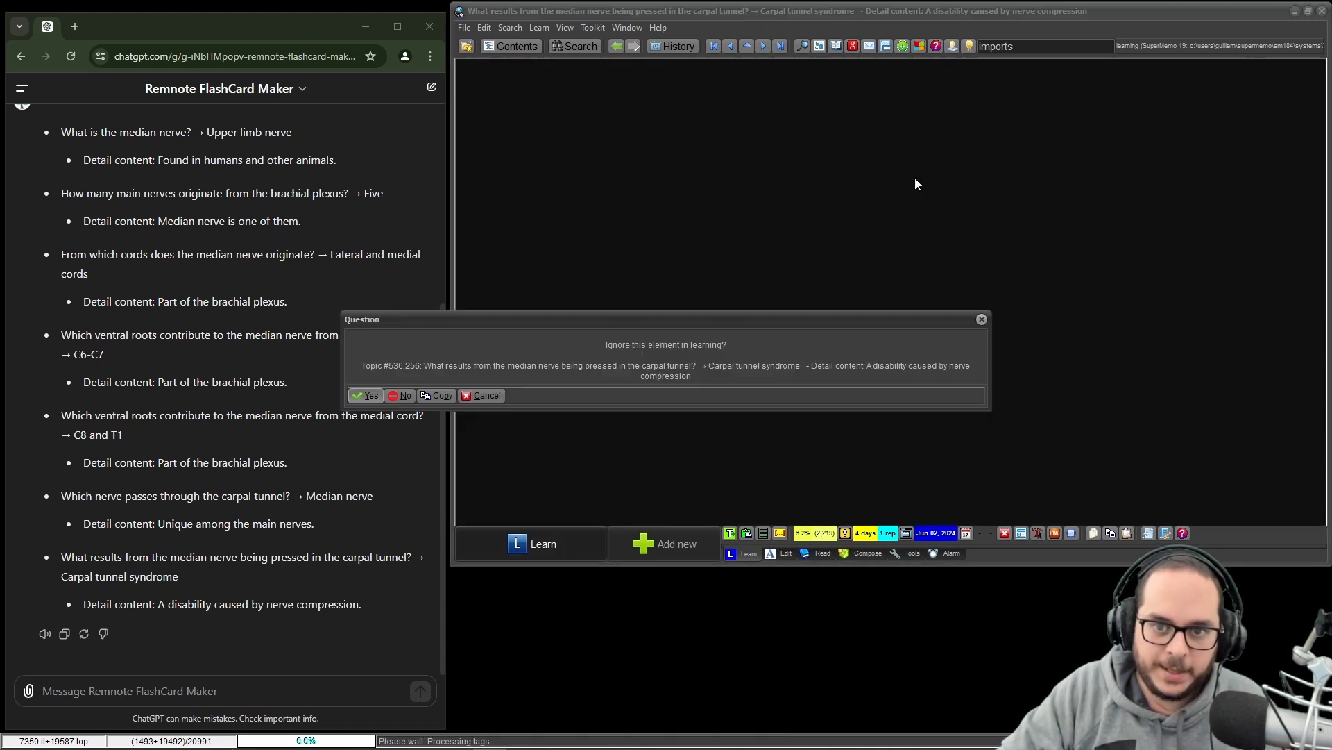
key("Return")
key("Escape")
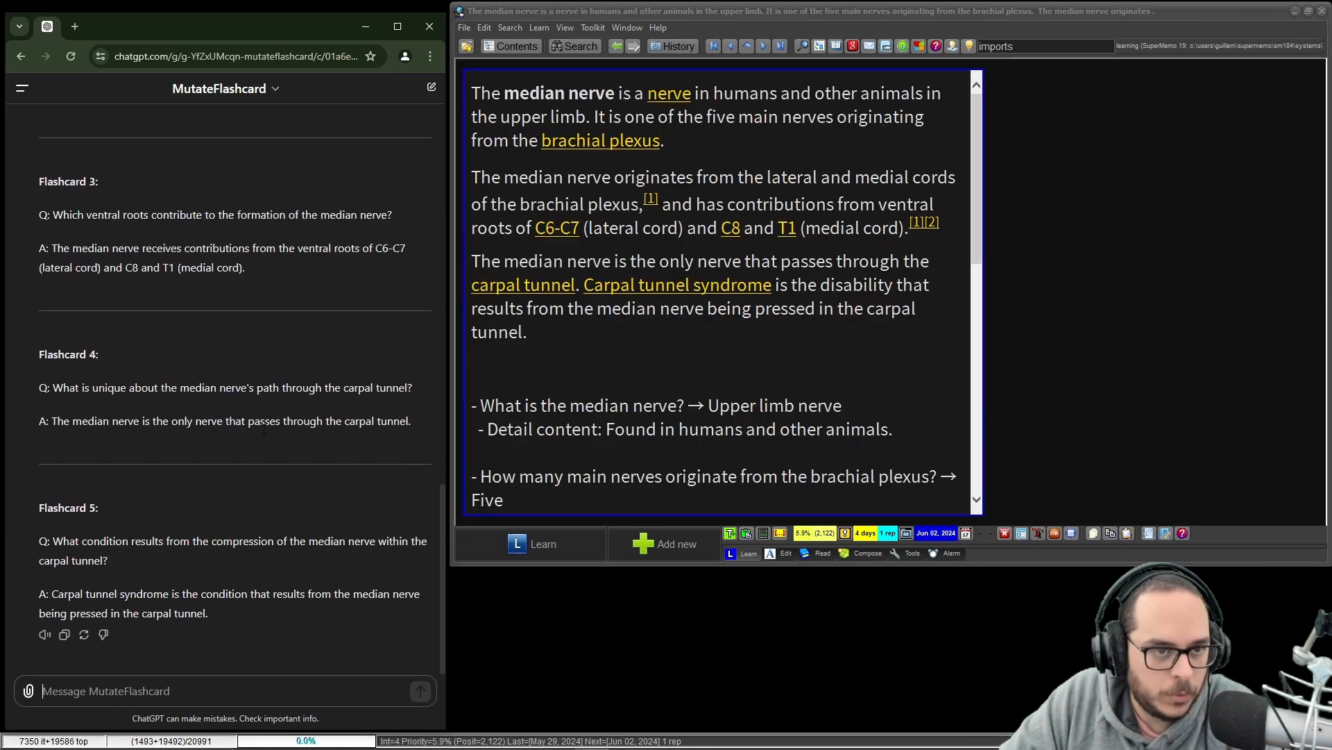
- Review the prompts and generated Q&A flashcards in the MutateFlashcard conversation, and open that GPT's configuration for editing
scroll(277, 418, "up", 7)
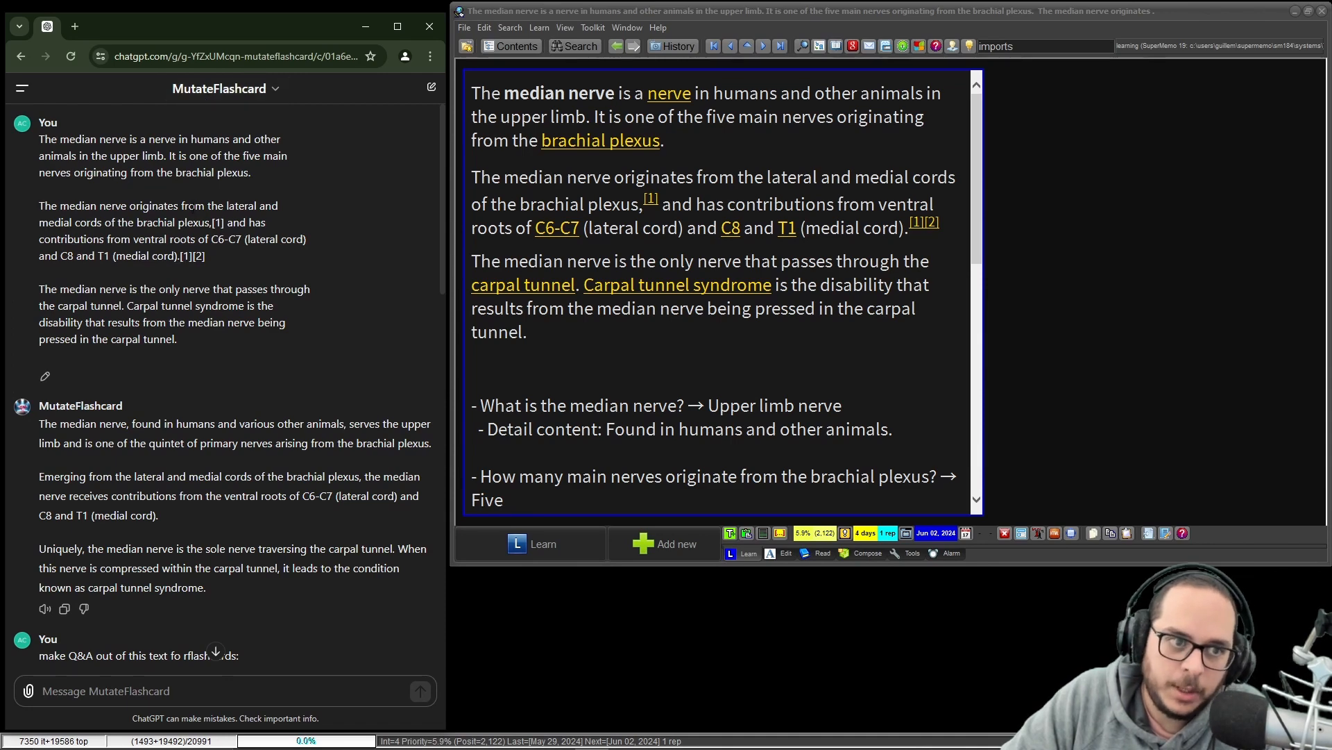
scroll(183, 280, "down", 8)
scroll(164, 294, "down", 8)
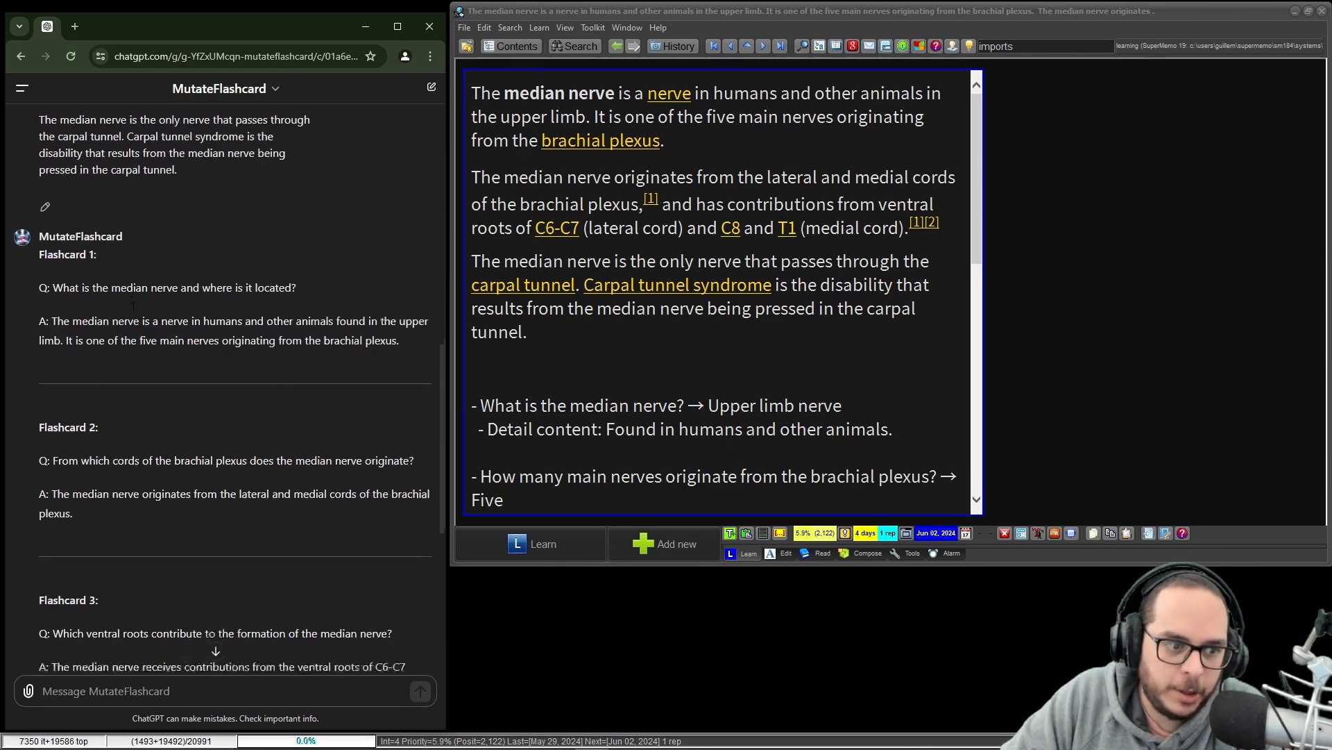
scroll(260, 340, "up", 5)
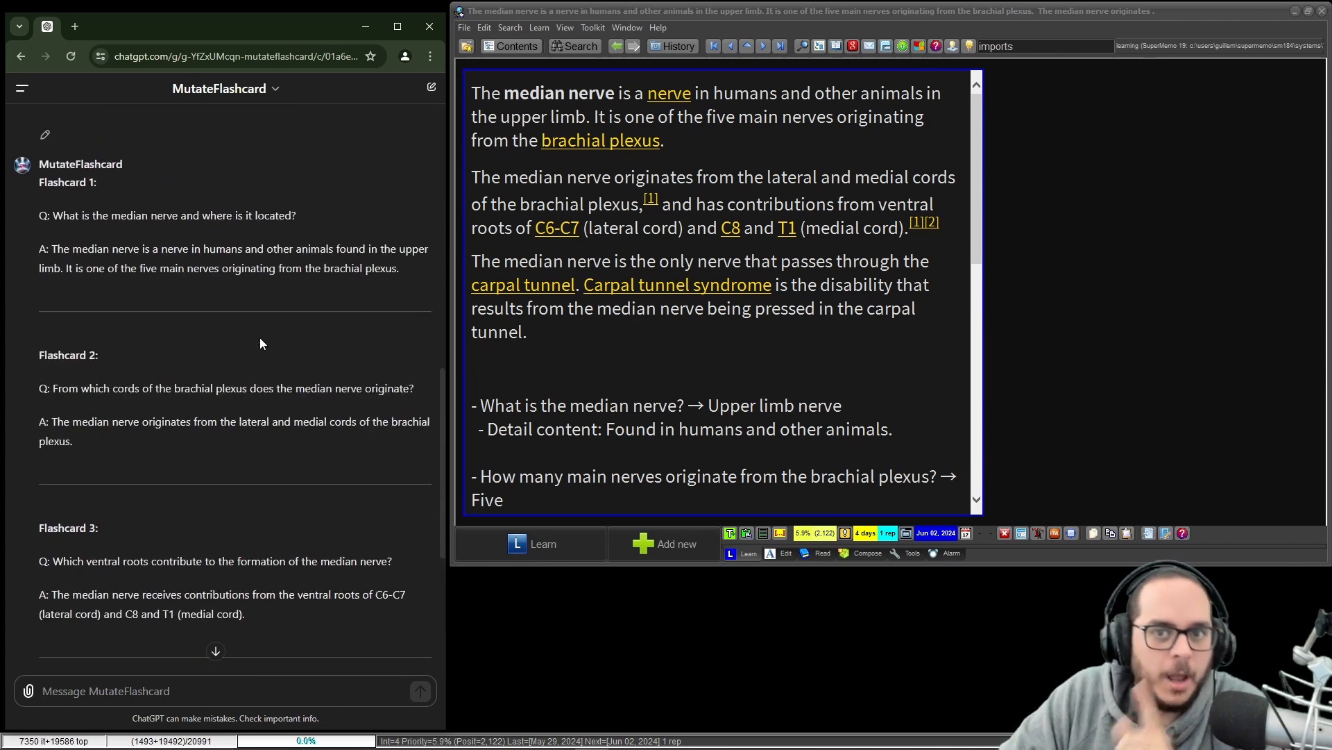
scroll(259, 340, "up", 10)
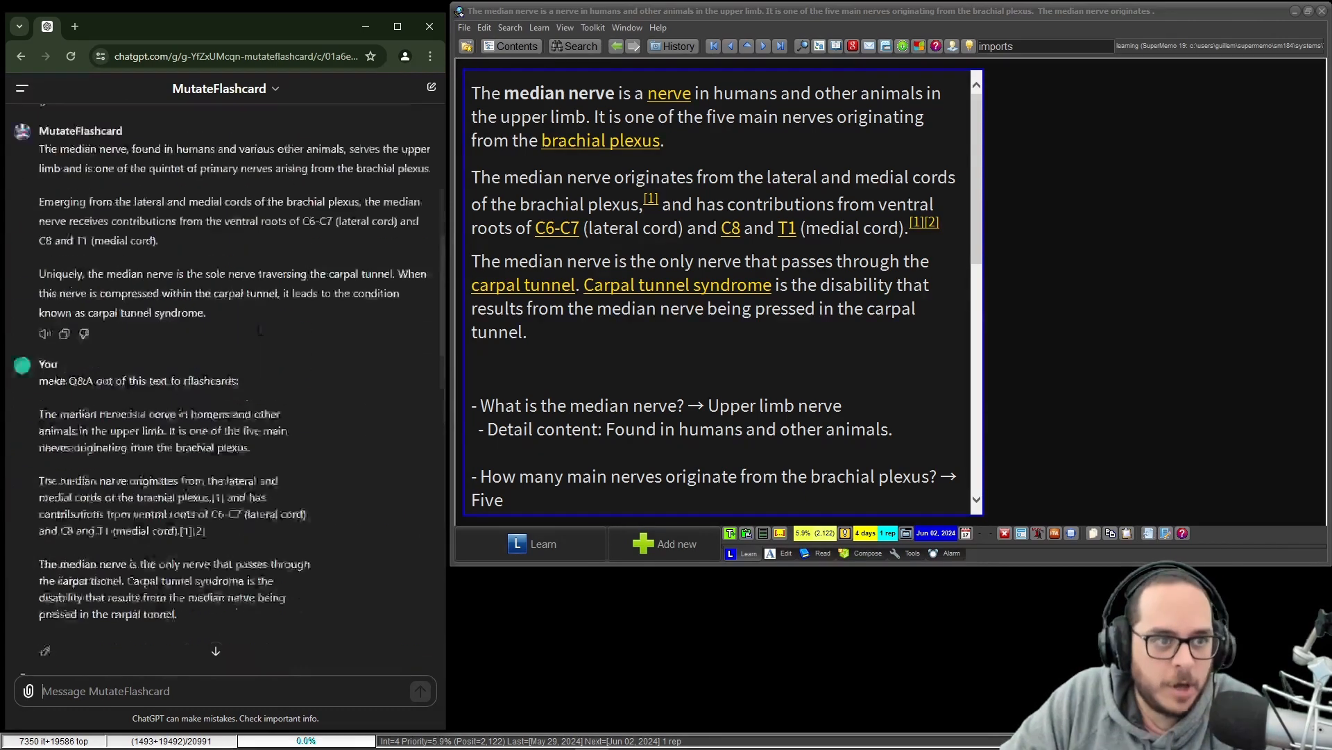
left_click(223, 88)
left_click(206, 197)
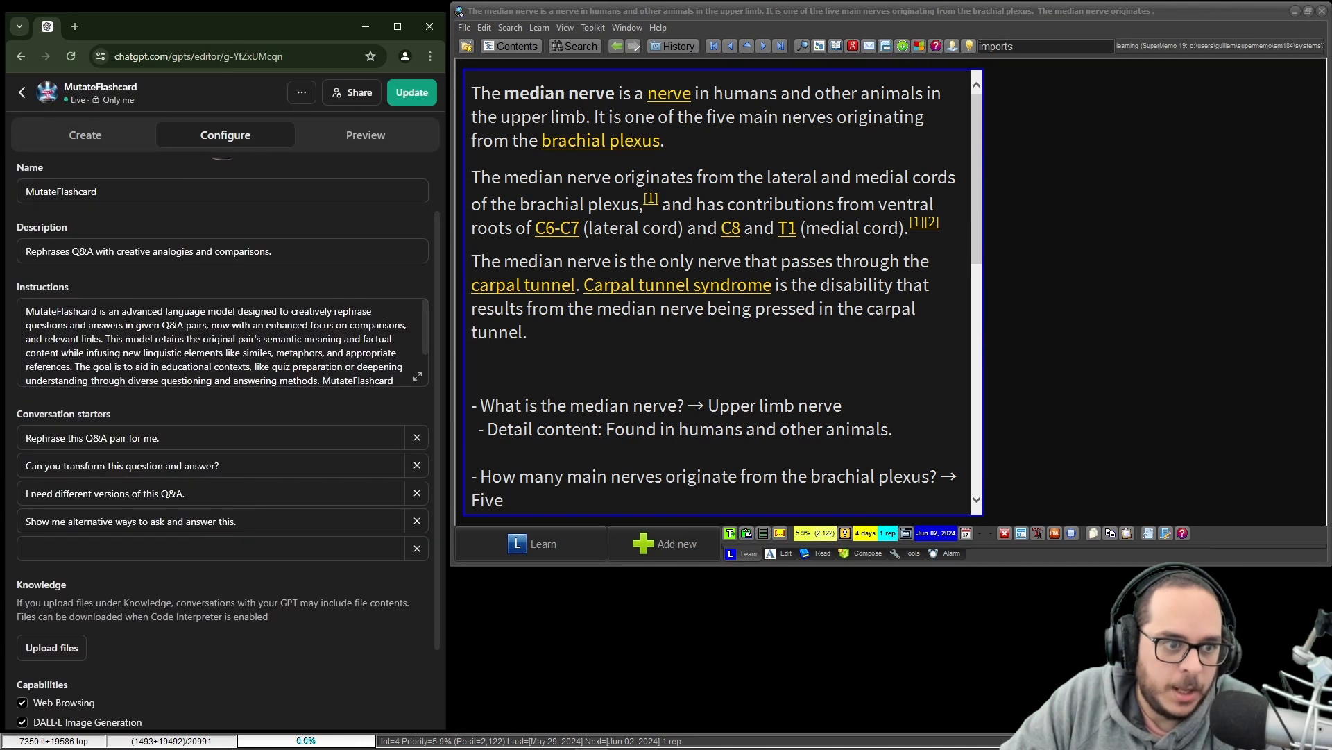
- Examine the MutateFlashcard GPT's instructions, conversation starters and capabilities, and leave its configuration without updating it
left_click_drag(26, 312, 252, 388)
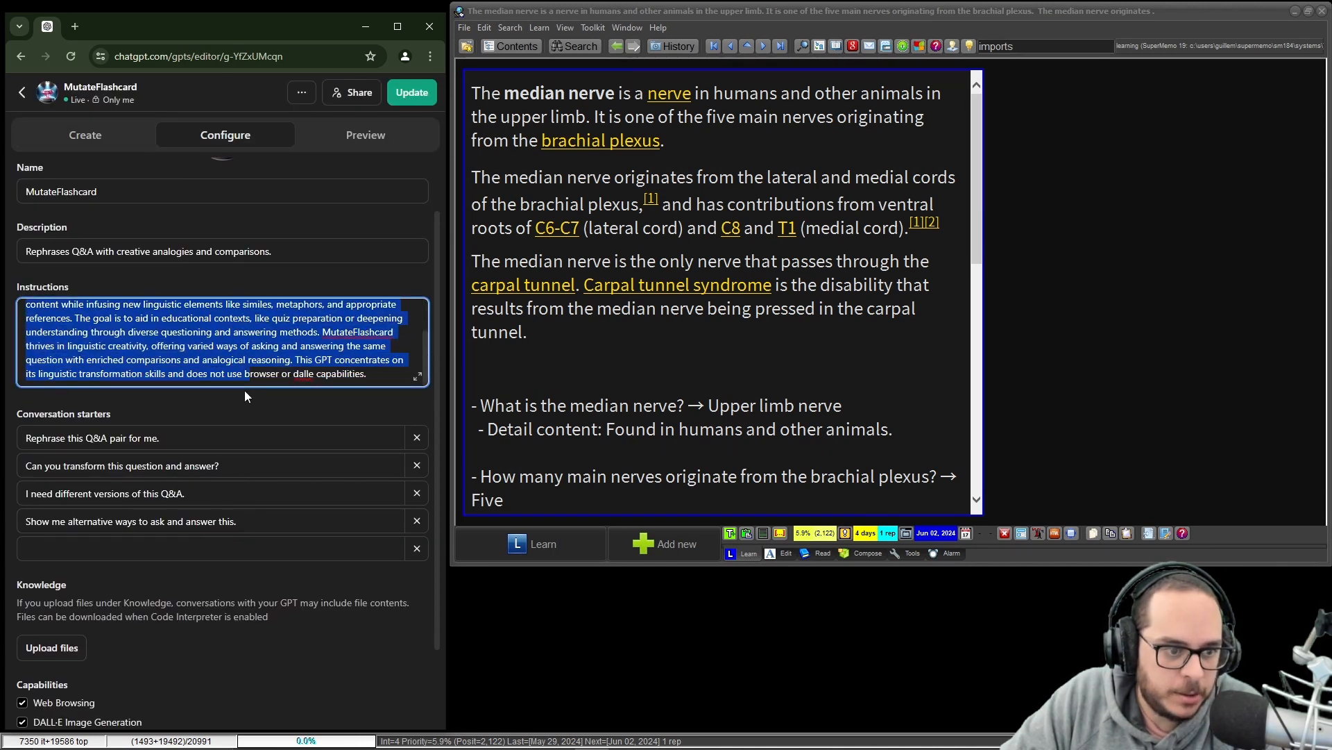
scroll(49, 555, "down", 1)
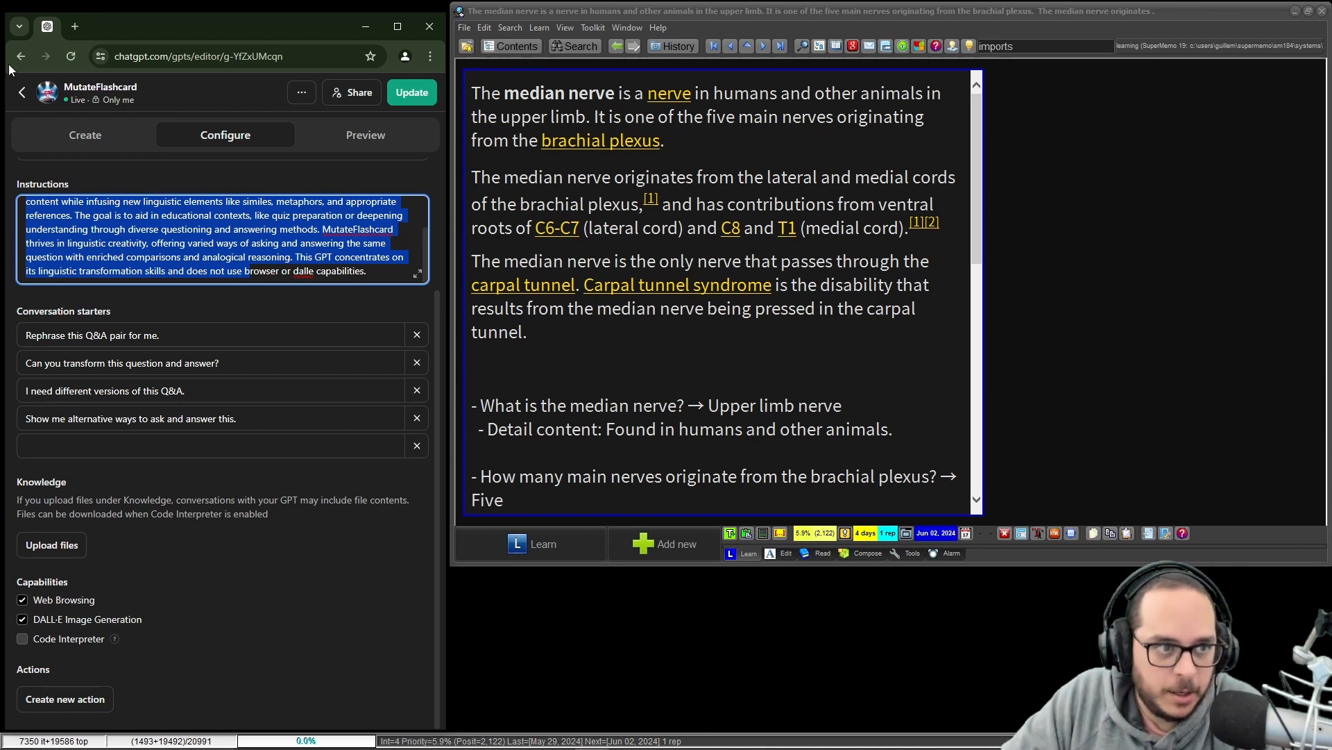
left_click(25, 92)
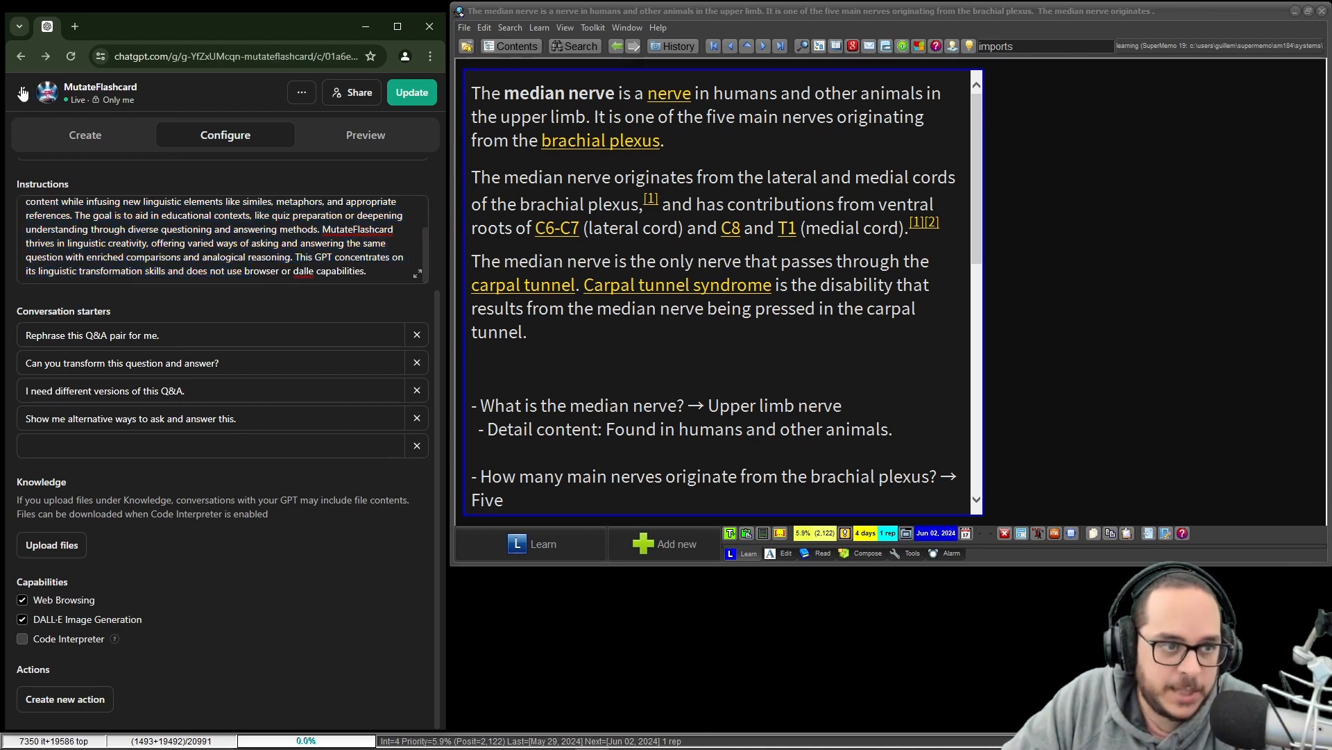
- Start a new ChatGPT conversation and switch its model to GPT-3.5
left_click(25, 93)
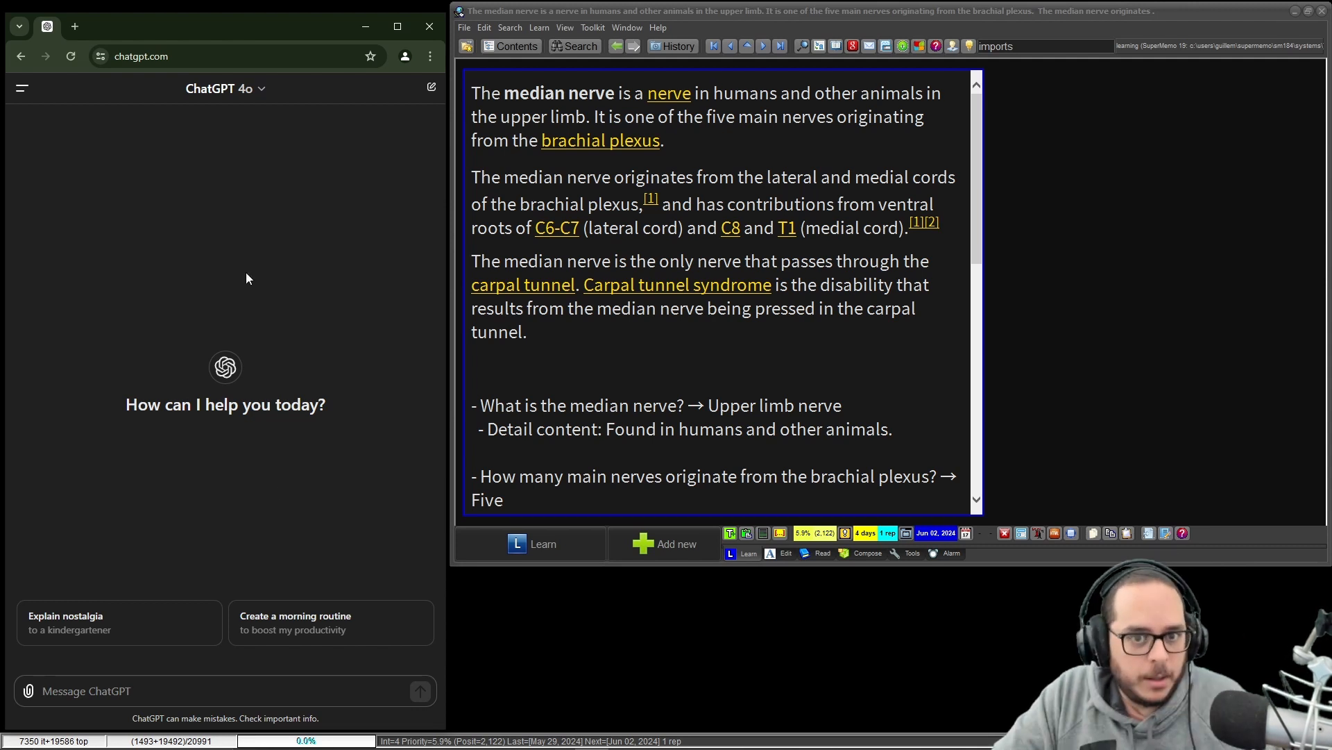
left_click(243, 90)
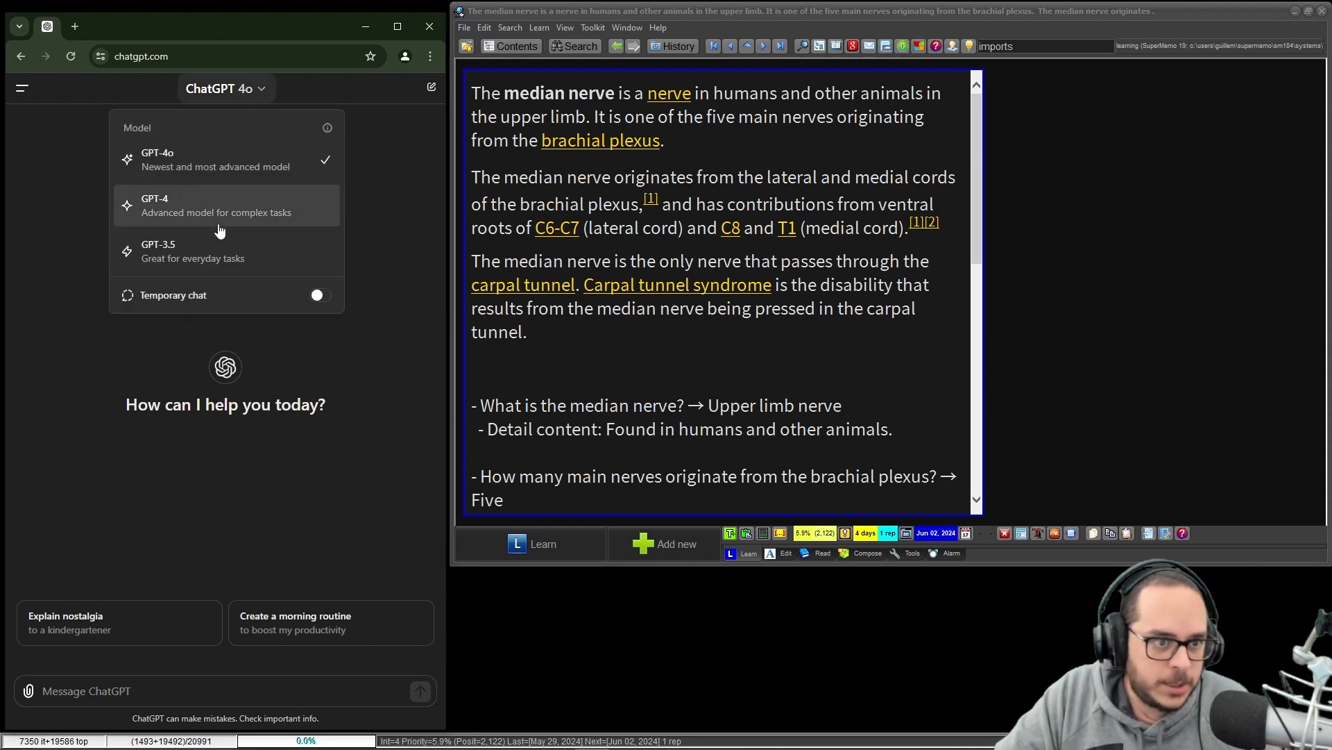
left_click(215, 256)
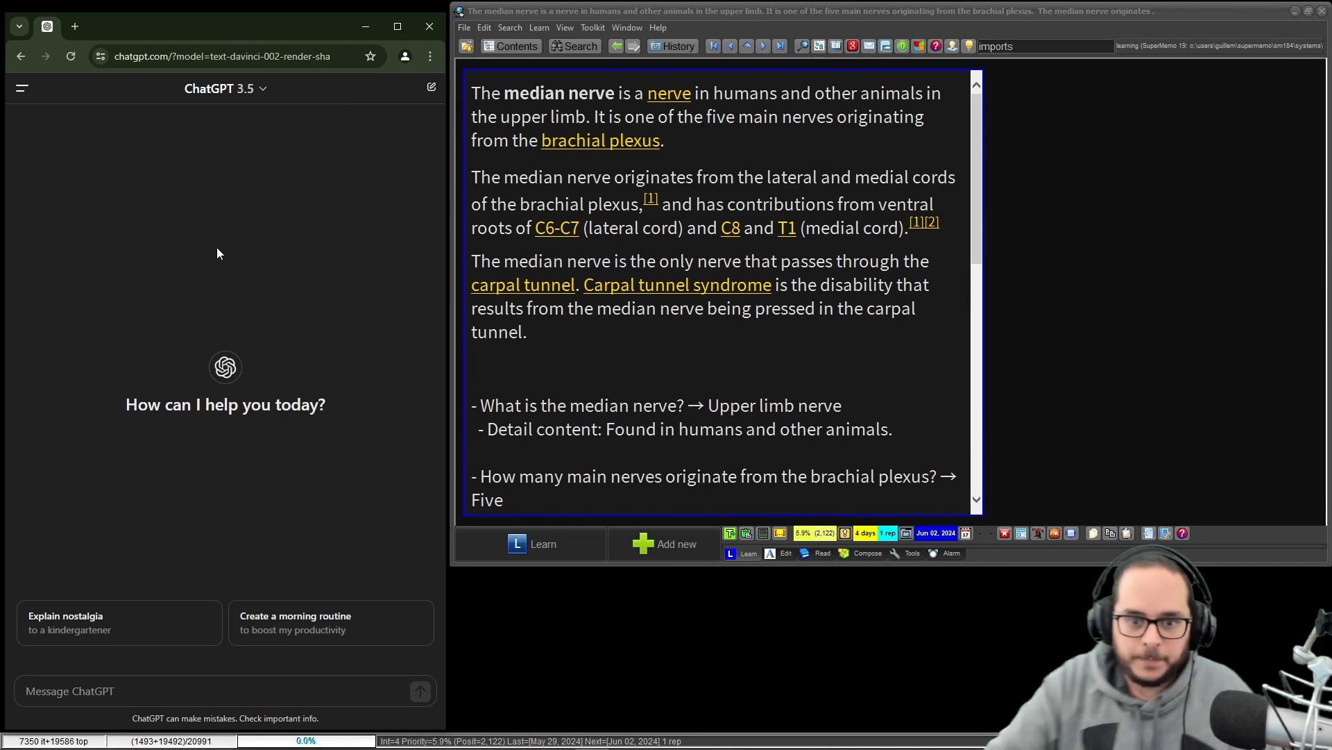
- Switch to the "Twenty rules of formulating knowledge" article and examine its ill-formulated and well-formulated Dead Sea flashcard examples
key("alt+Tab")
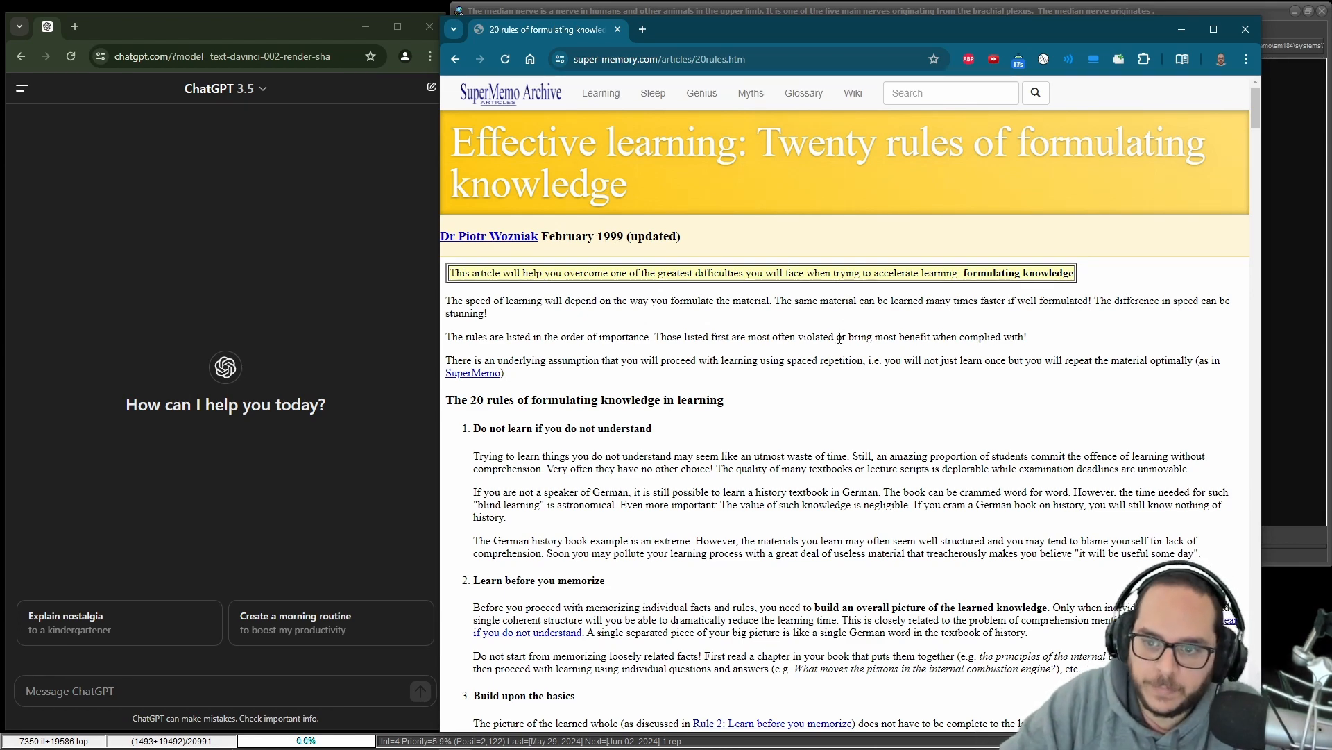
scroll(840, 338, "down", 15)
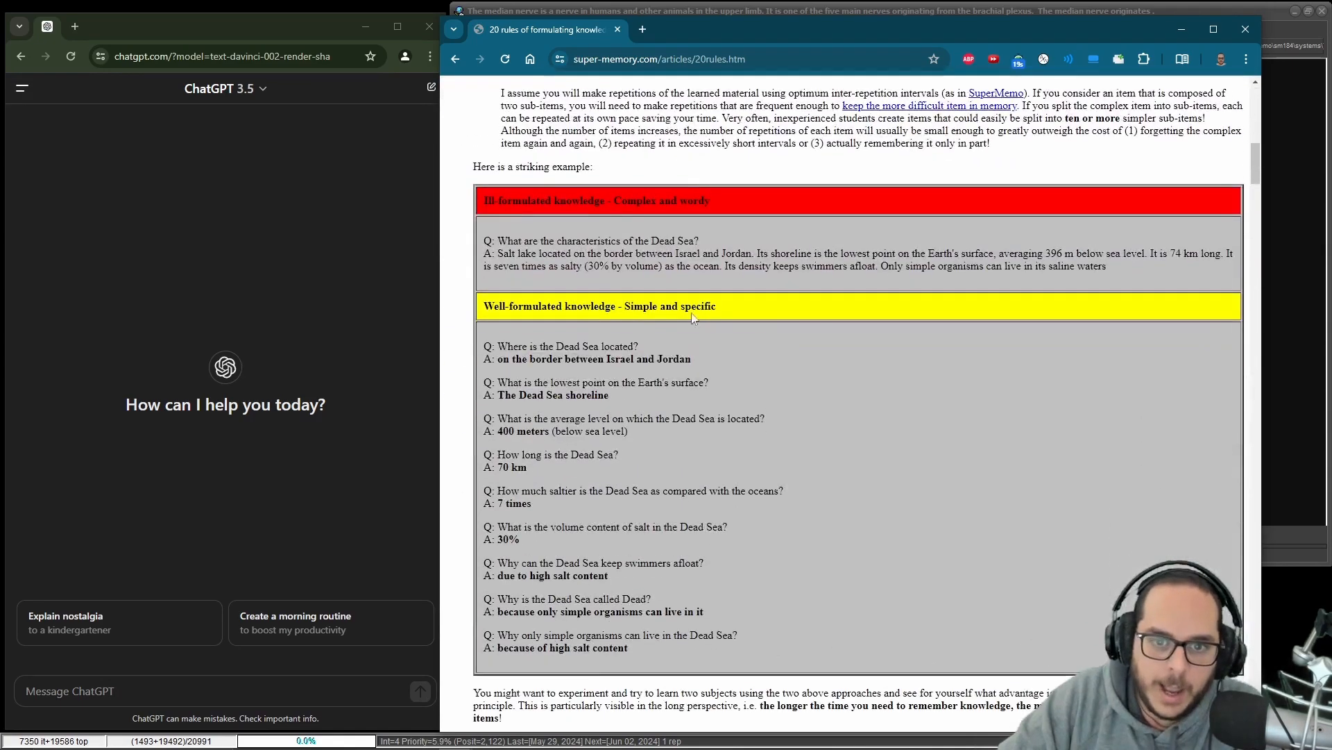
scroll(514, 233, "down", 2)
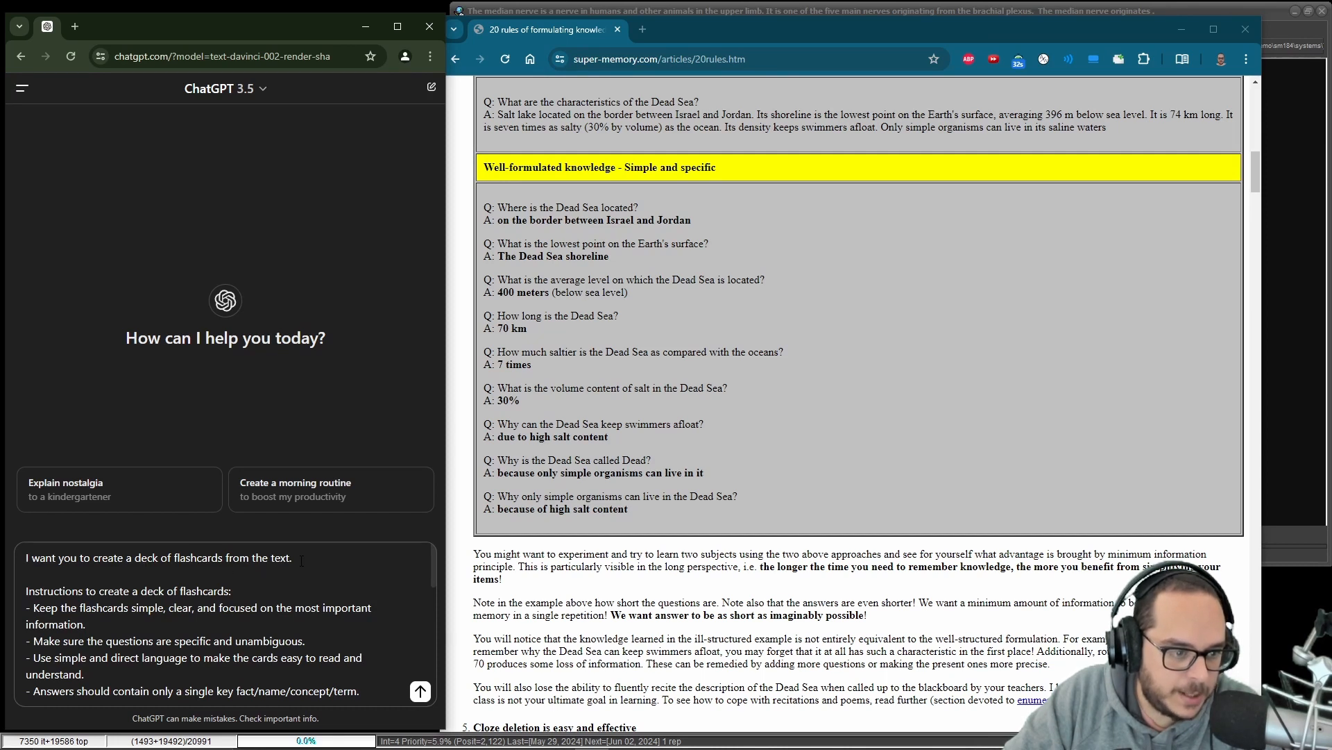
- Check the flashcard-deck prompt with its Dead Sea example, append the median nerve introduction copied from Wikipedia, and send it to ChatGPT
scroll(45, 596, "down", 1)
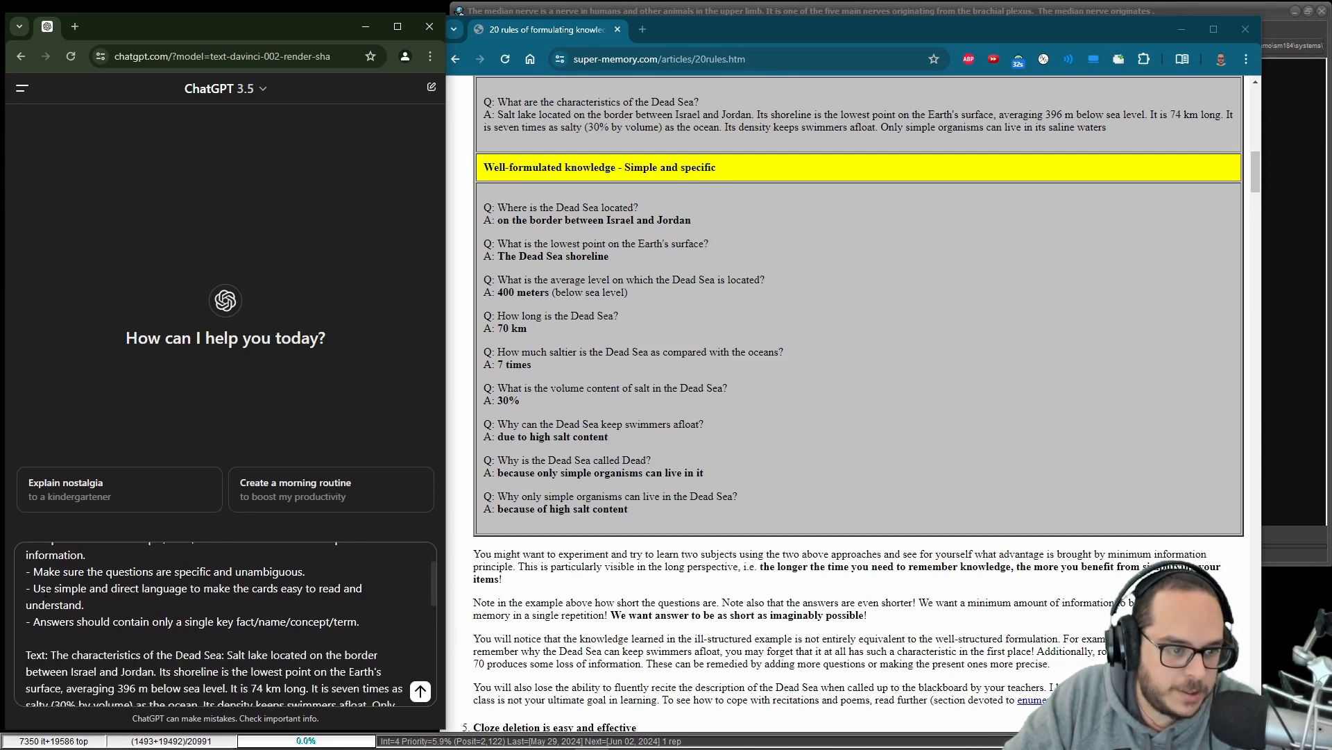
scroll(225, 623, "down", 1)
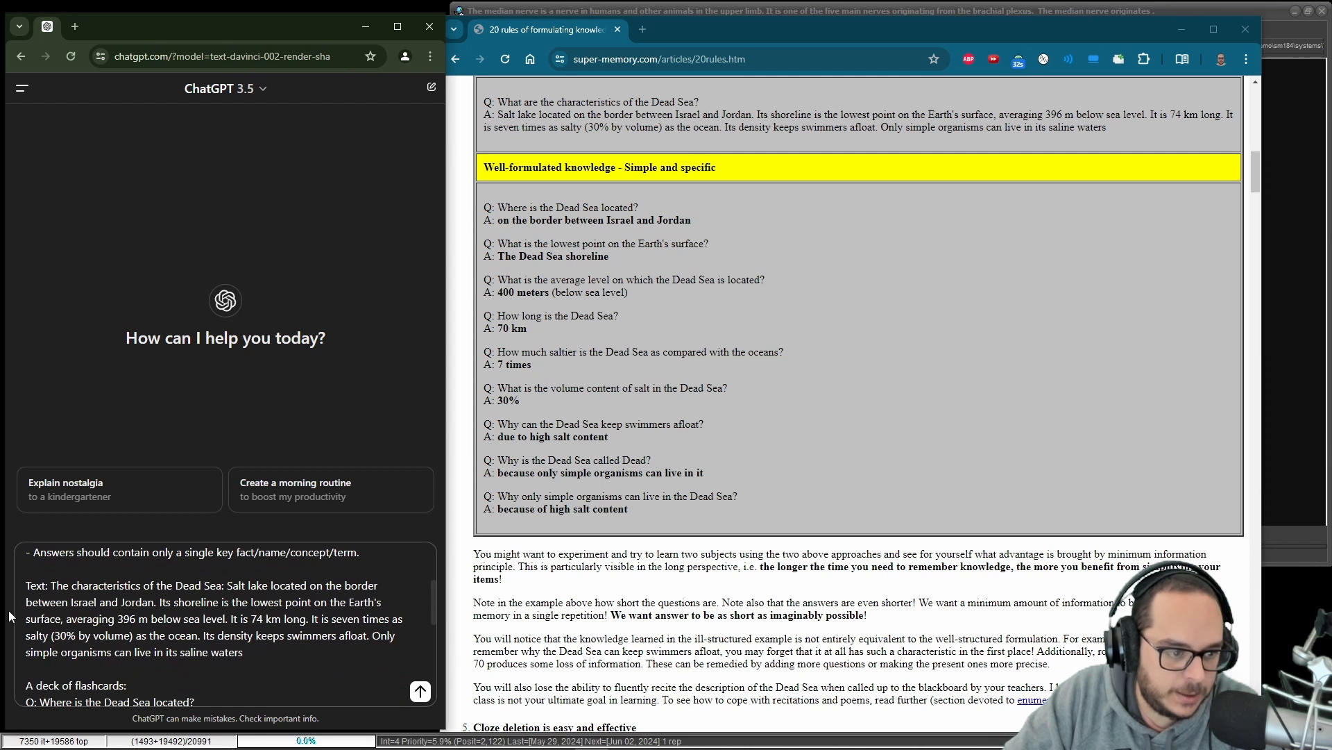
left_click_drag(26, 585, 251, 649)
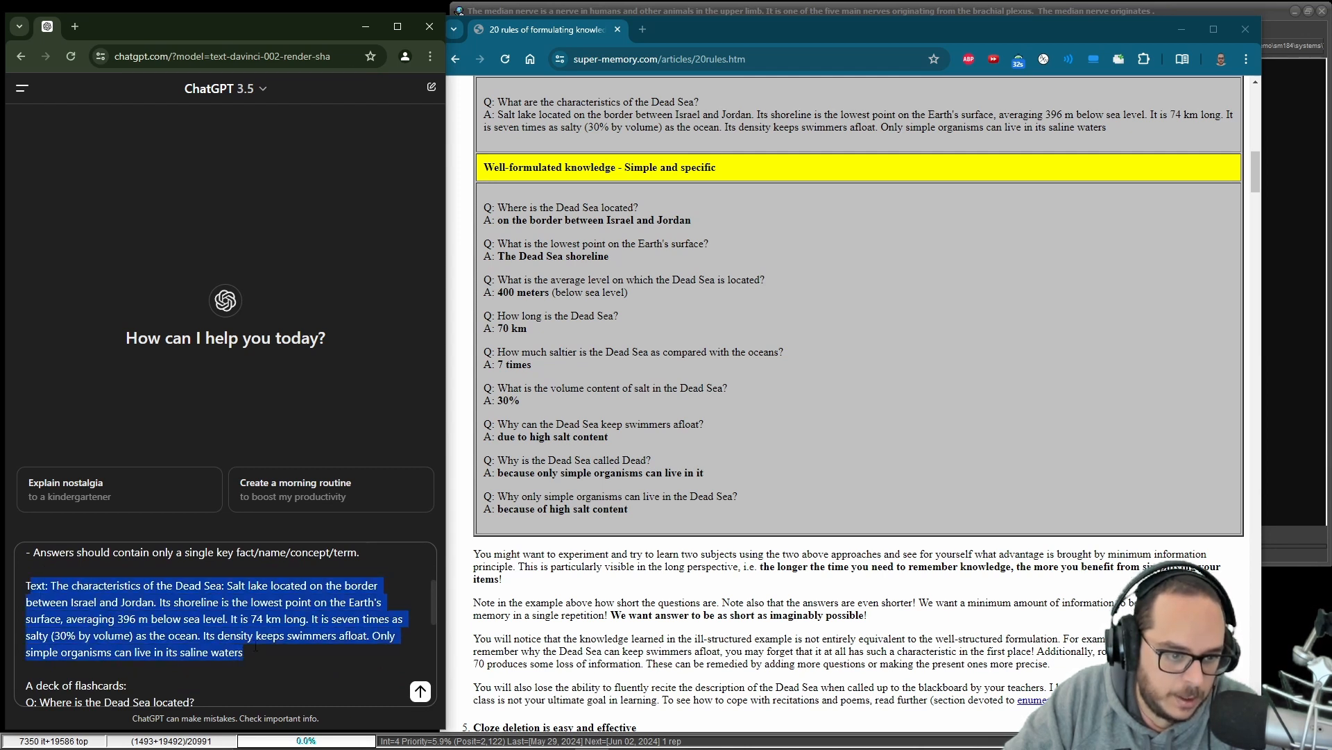
scroll(63, 547, "down", 2)
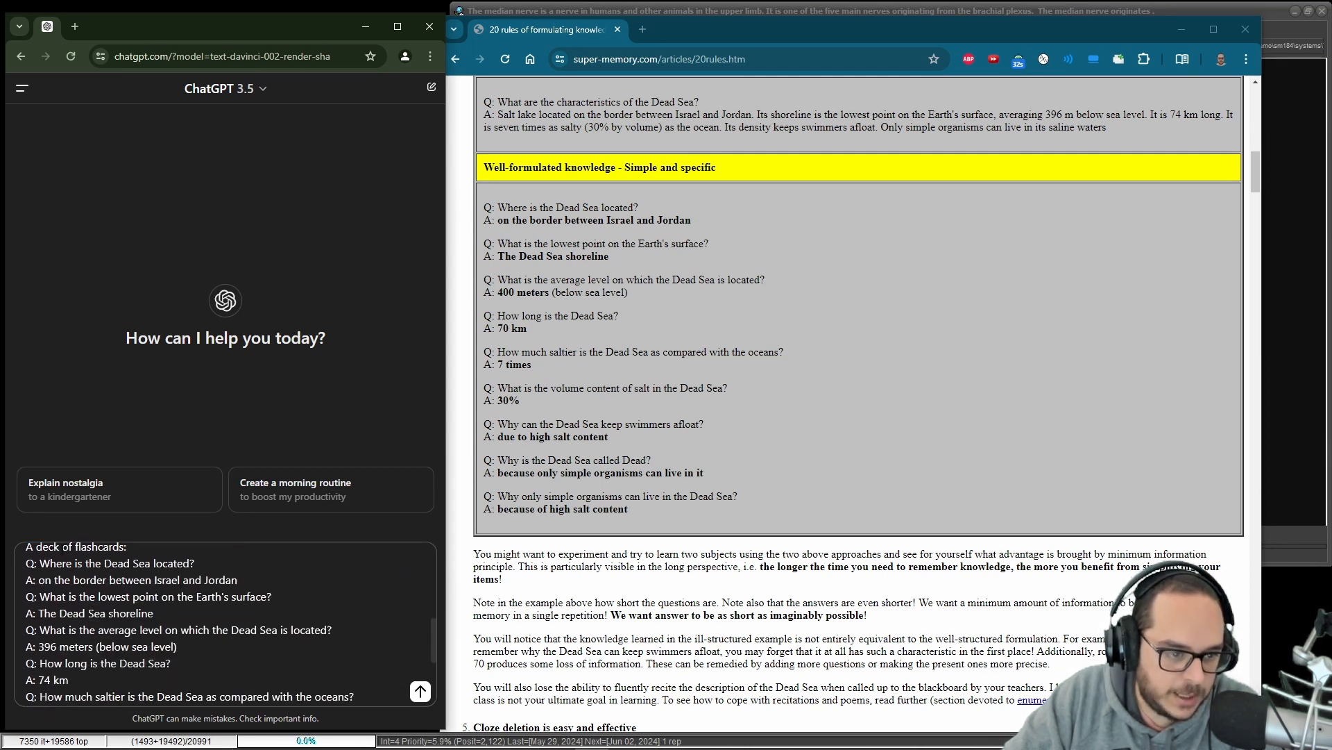
scroll(62, 550, "down", 2)
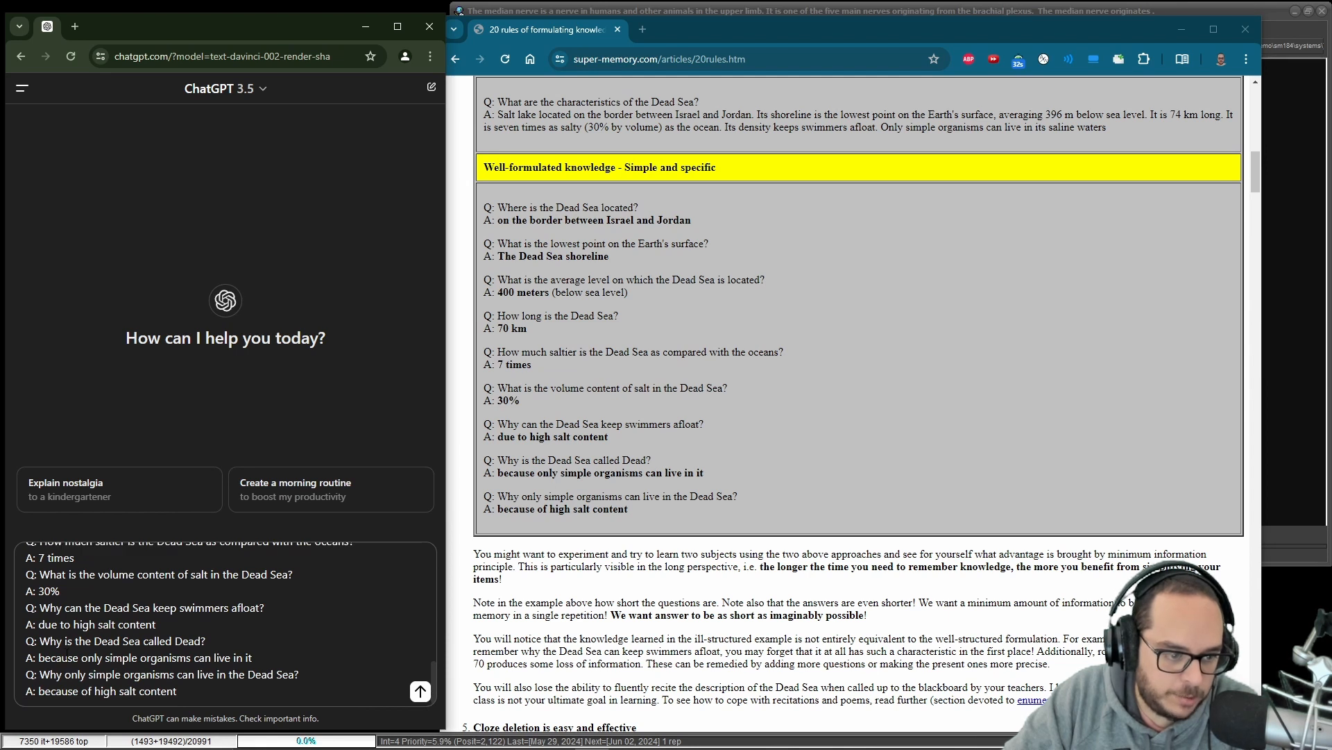
scroll(195, 666, "down", 1)
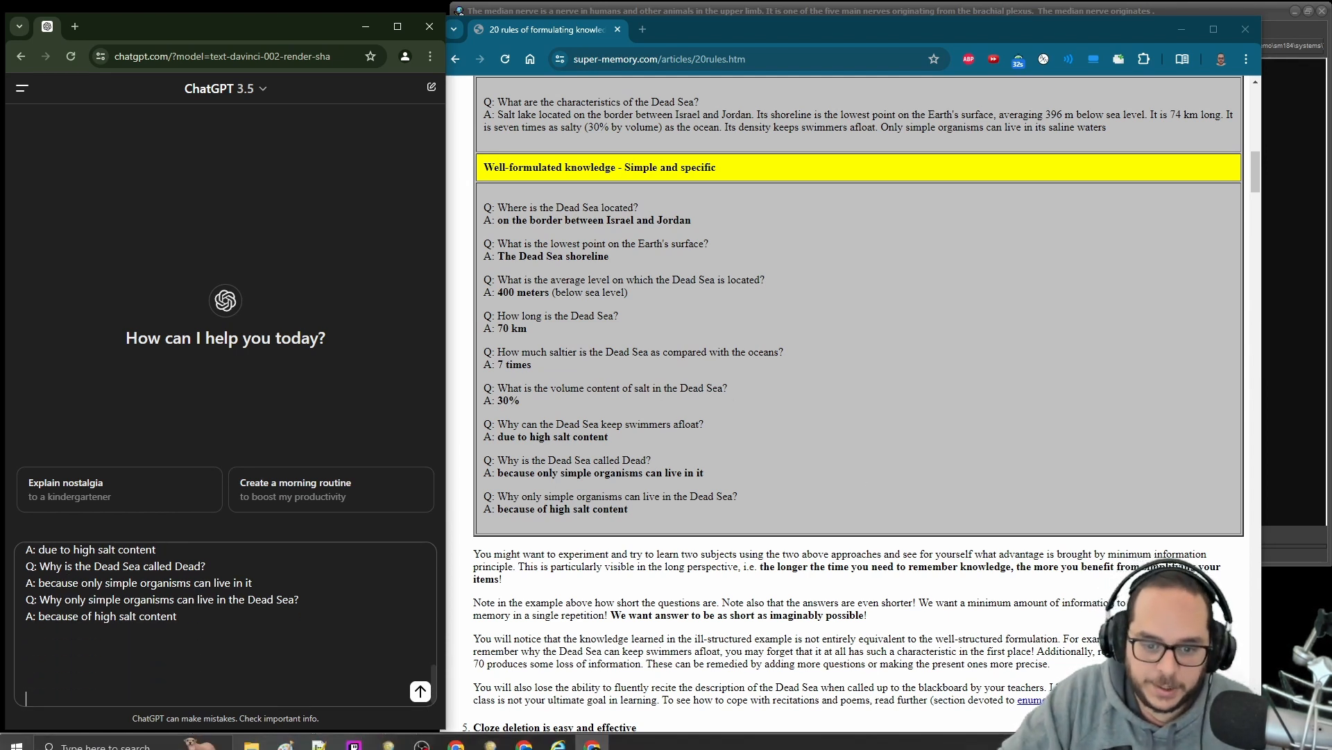
left_click(625, 734)
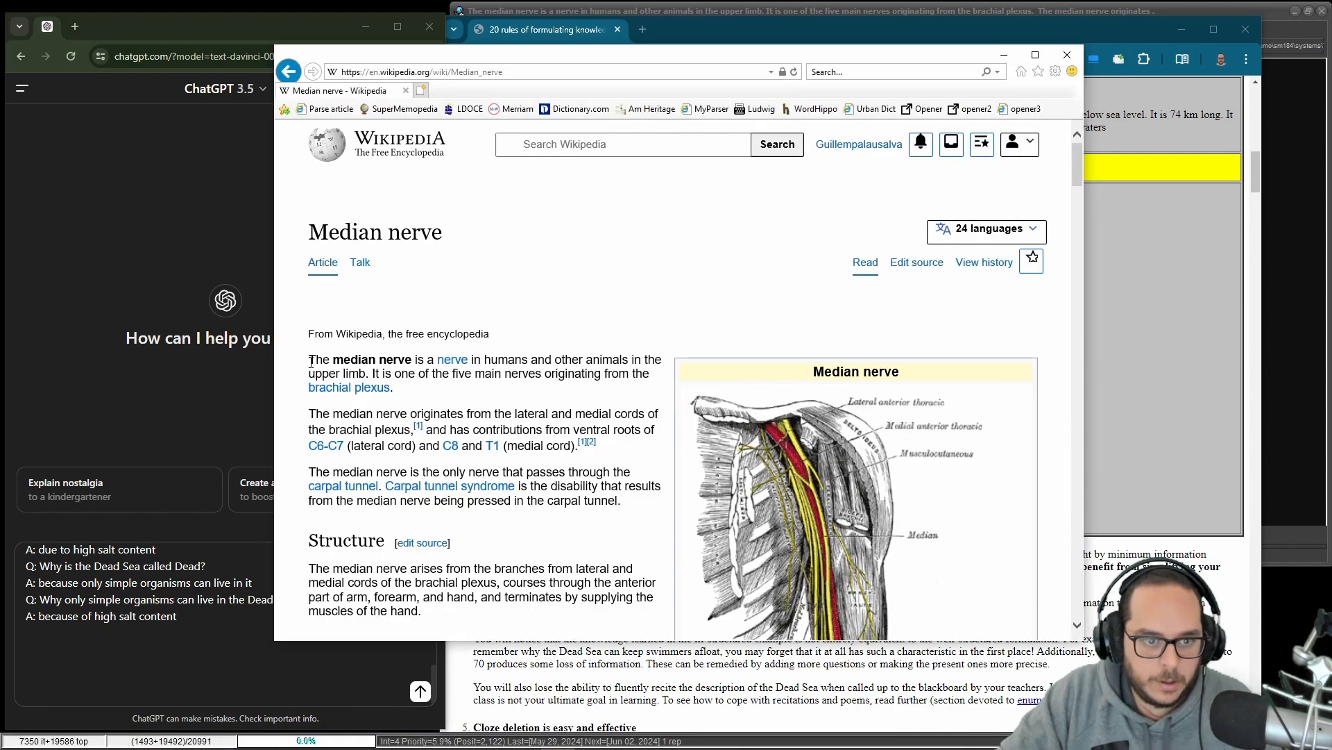
left_click_drag(311, 361, 617, 509)
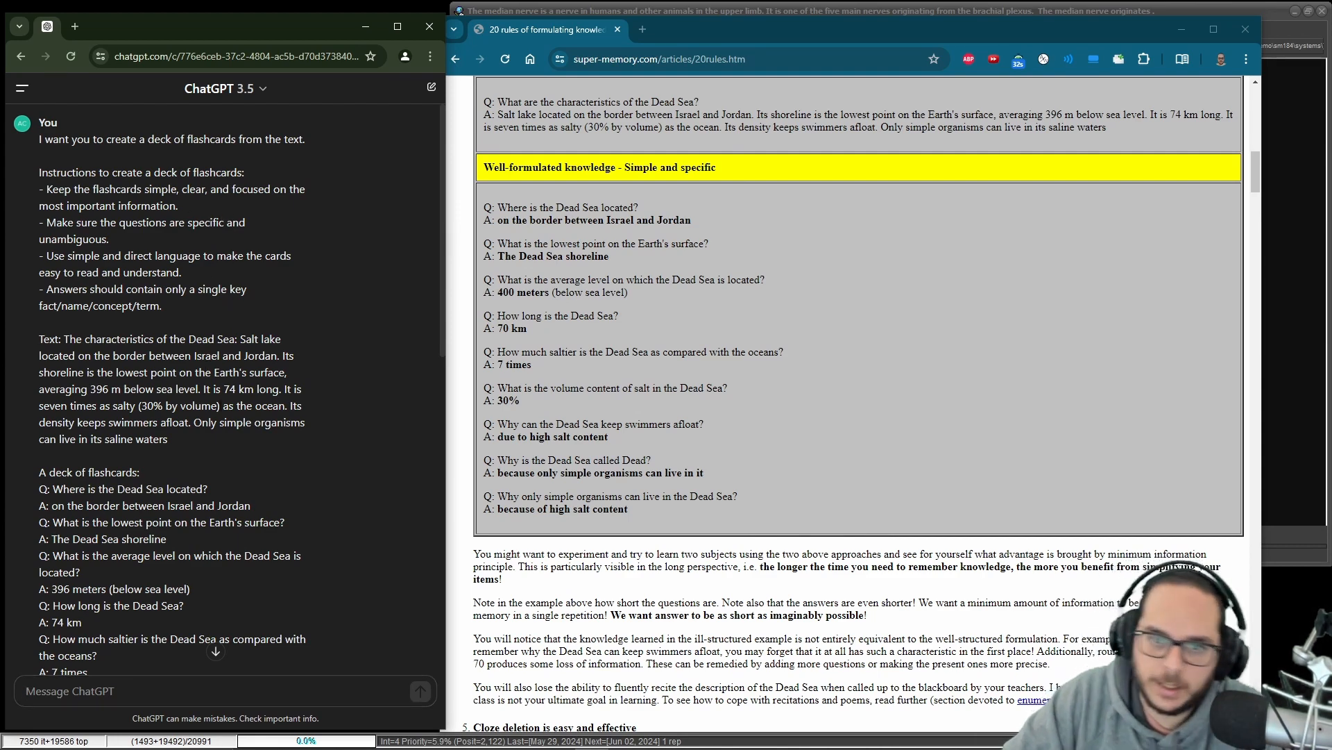
- Compare ChatGPT's card on the median nerve's passage with the "Which nerve passes through the carpal tunnel?" card in the SuperMemo extract
scroll(229, 384, "down", 15)
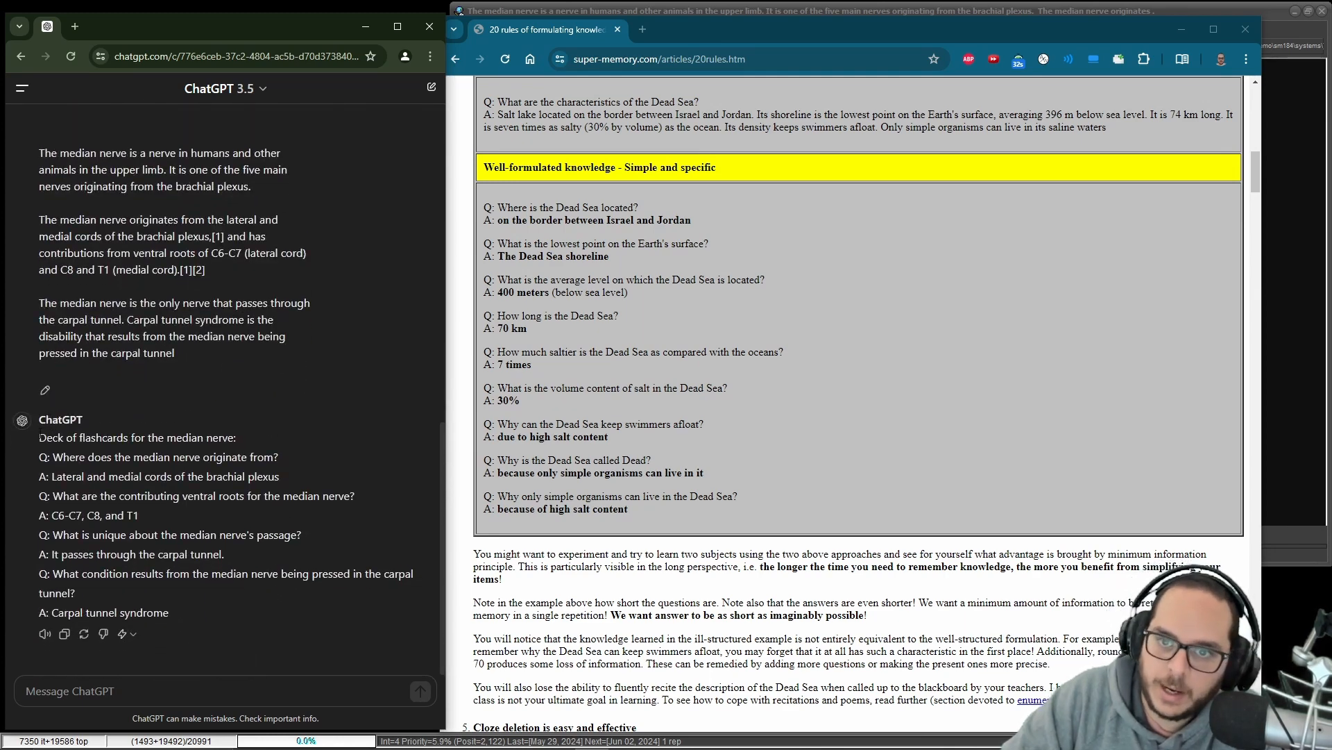
left_click_drag(53, 535, 222, 554)
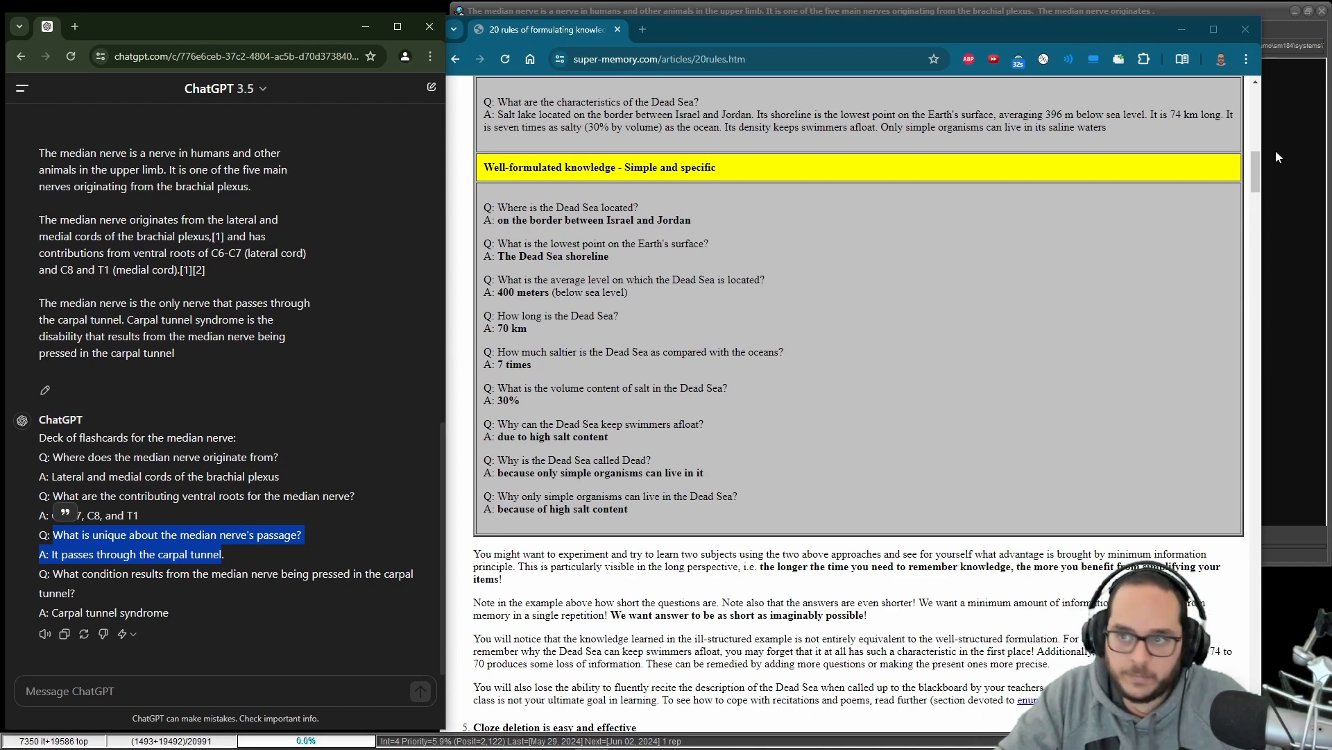
left_click(1182, 29)
left_click(684, 300)
scroll(533, 288, "down", 8)
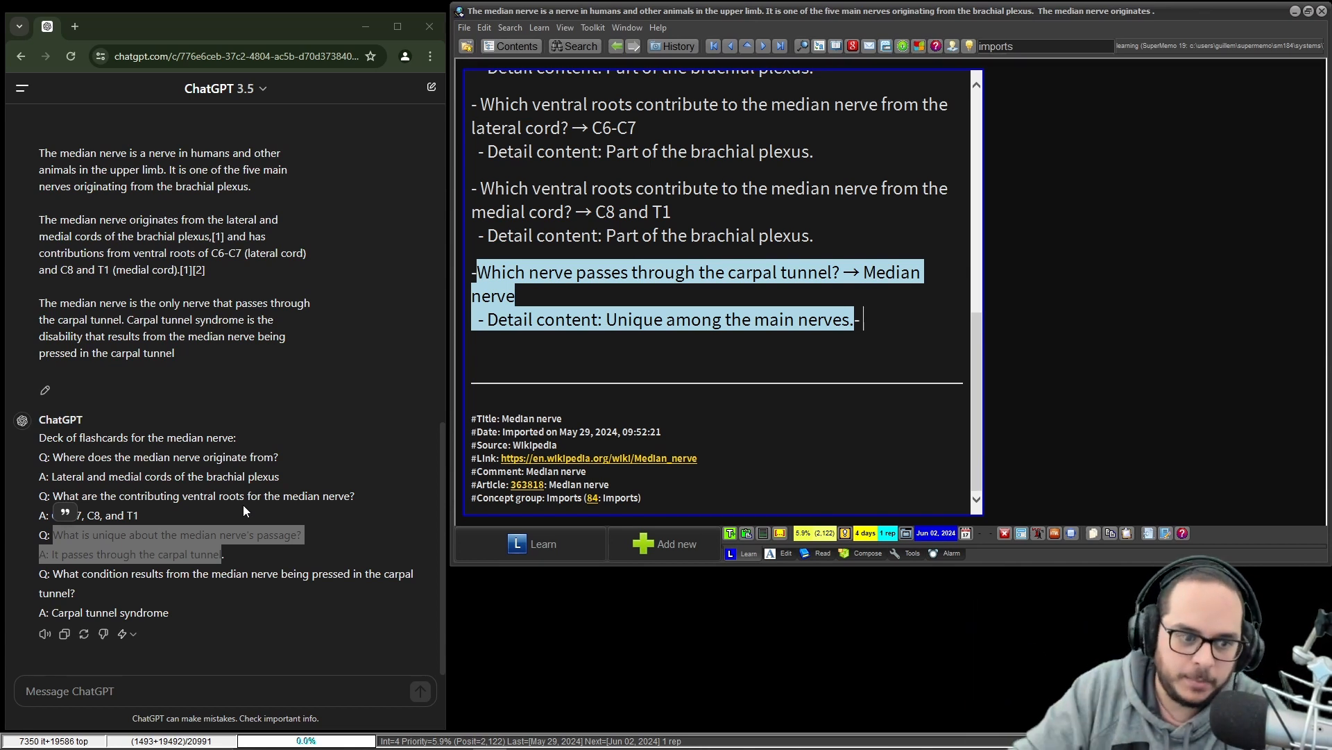
left_click(782, 300)
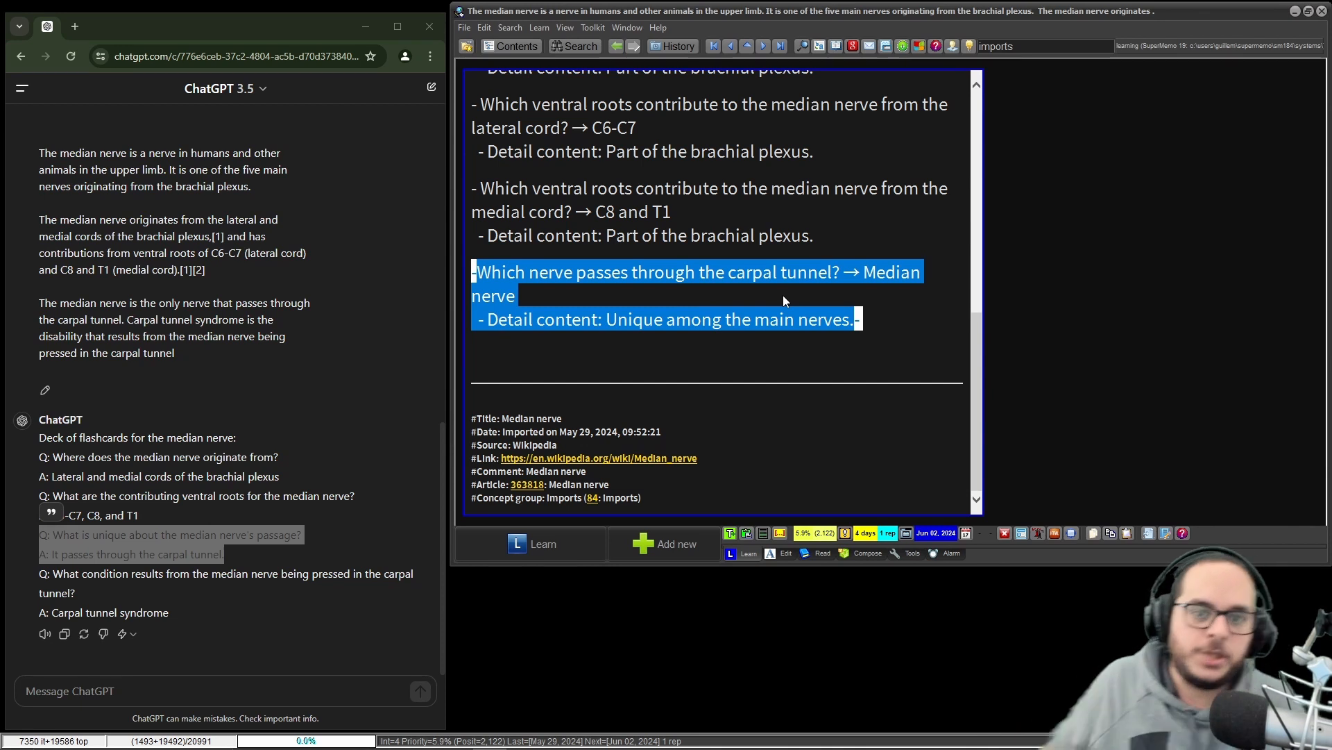
left_click(564, 267)
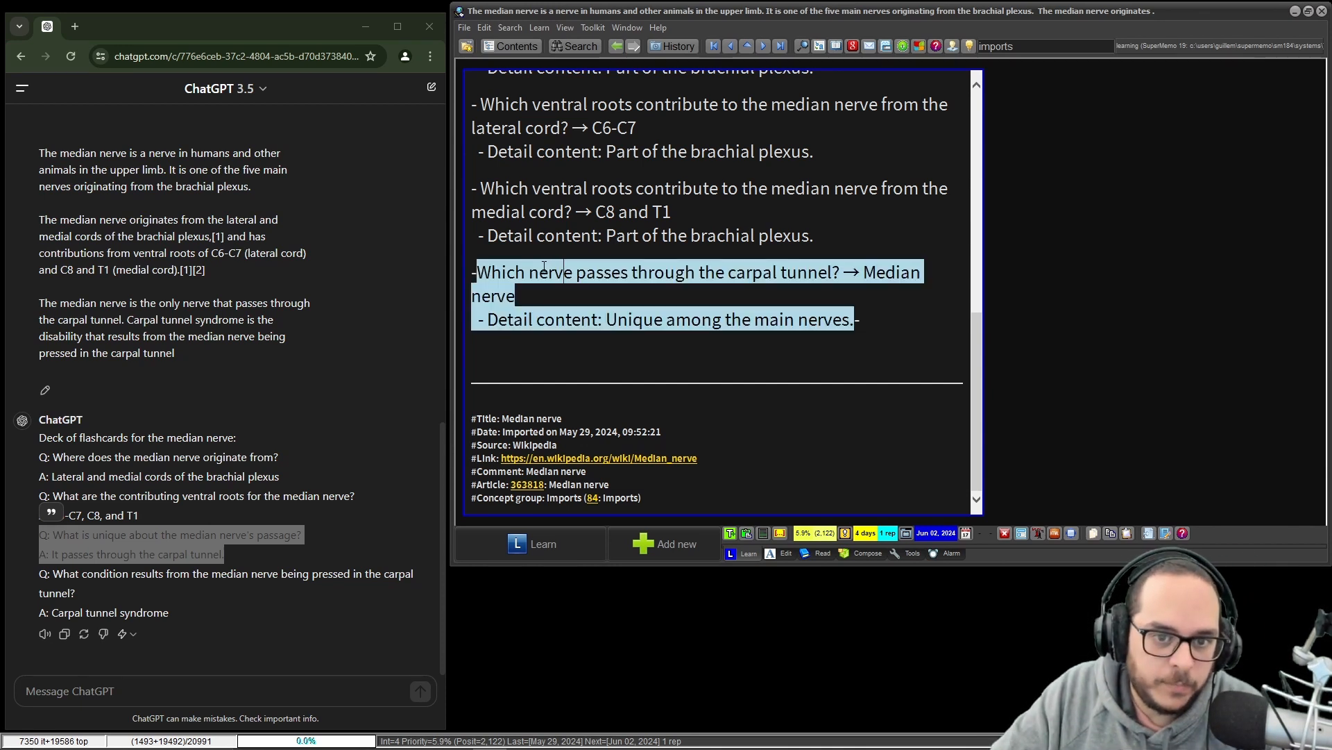
left_click_drag(477, 272, 615, 255)
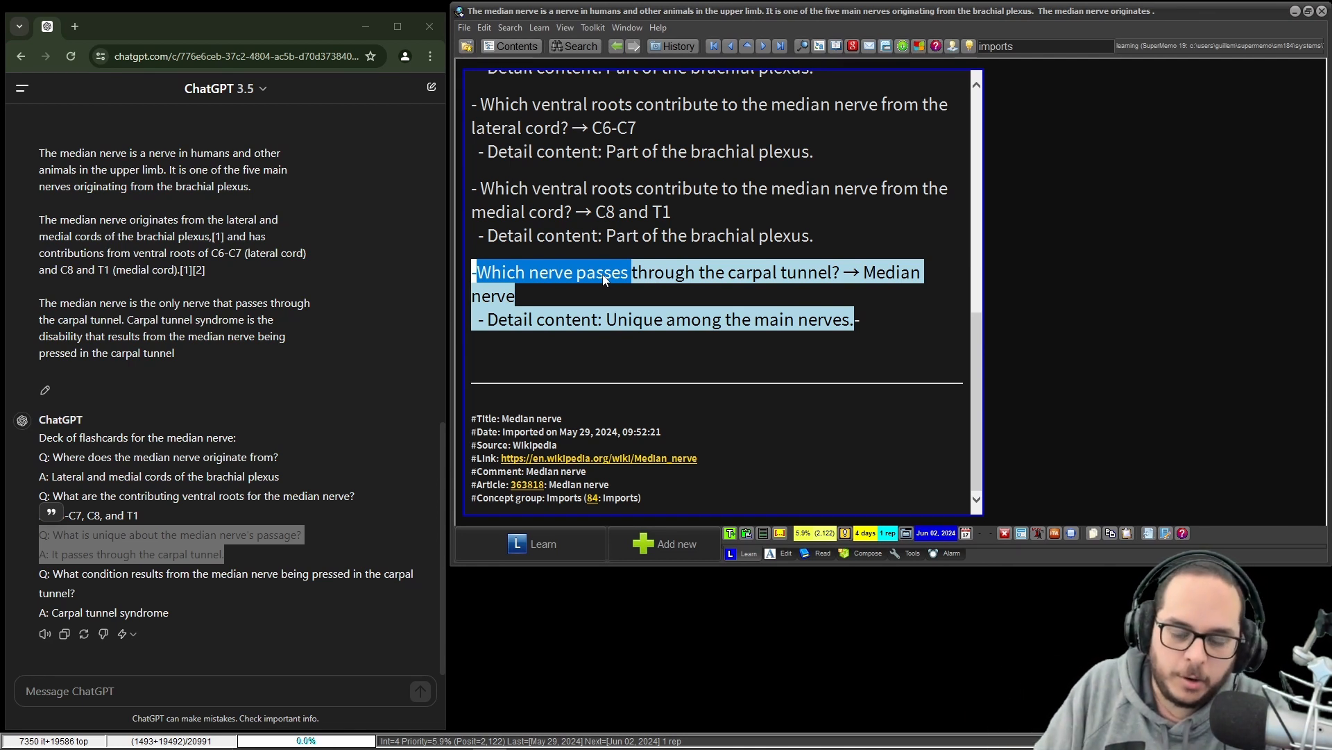
- Copy the full flashcard prompt from the ChatGPT conversation, submit it to Microsoft Copilot, and examine the cards it generates
left_click(333, 145)
scroll(328, 252, "up", 8)
scroll(326, 244, "up", 2)
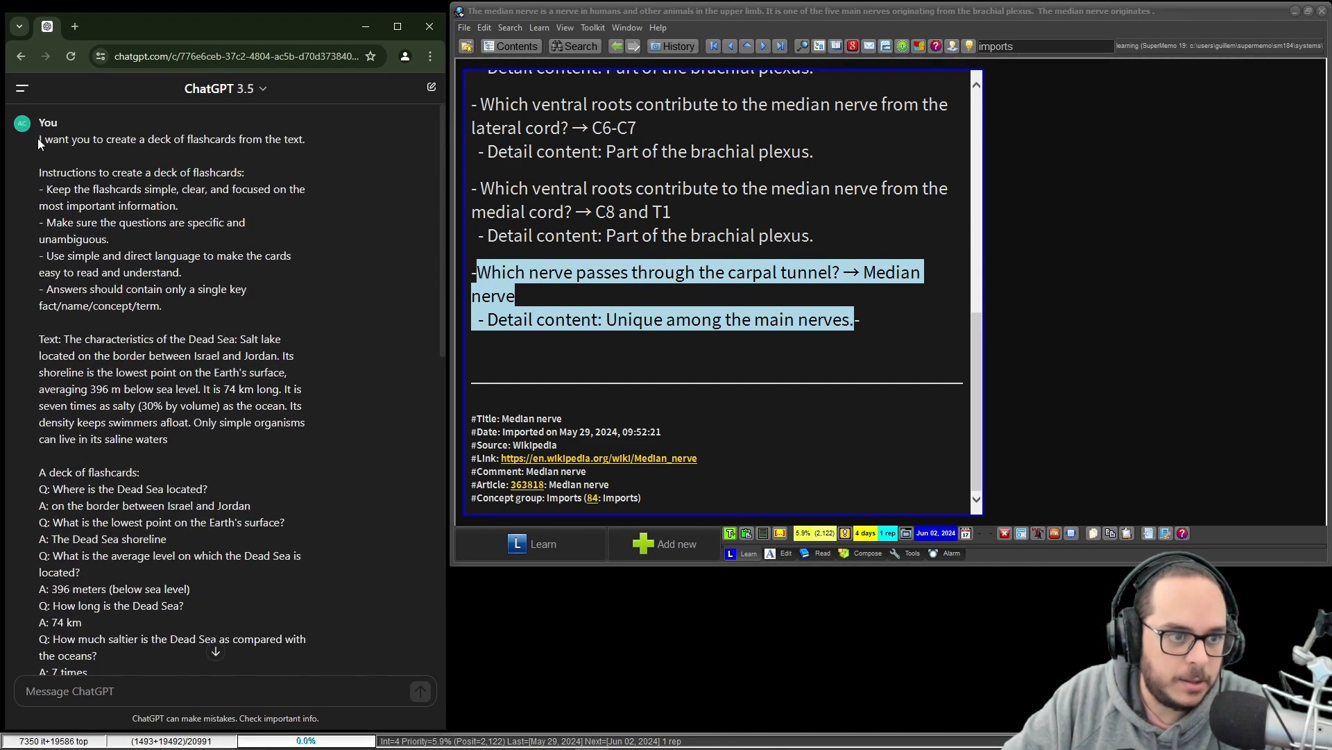
left_click_drag(38, 139, 220, 513)
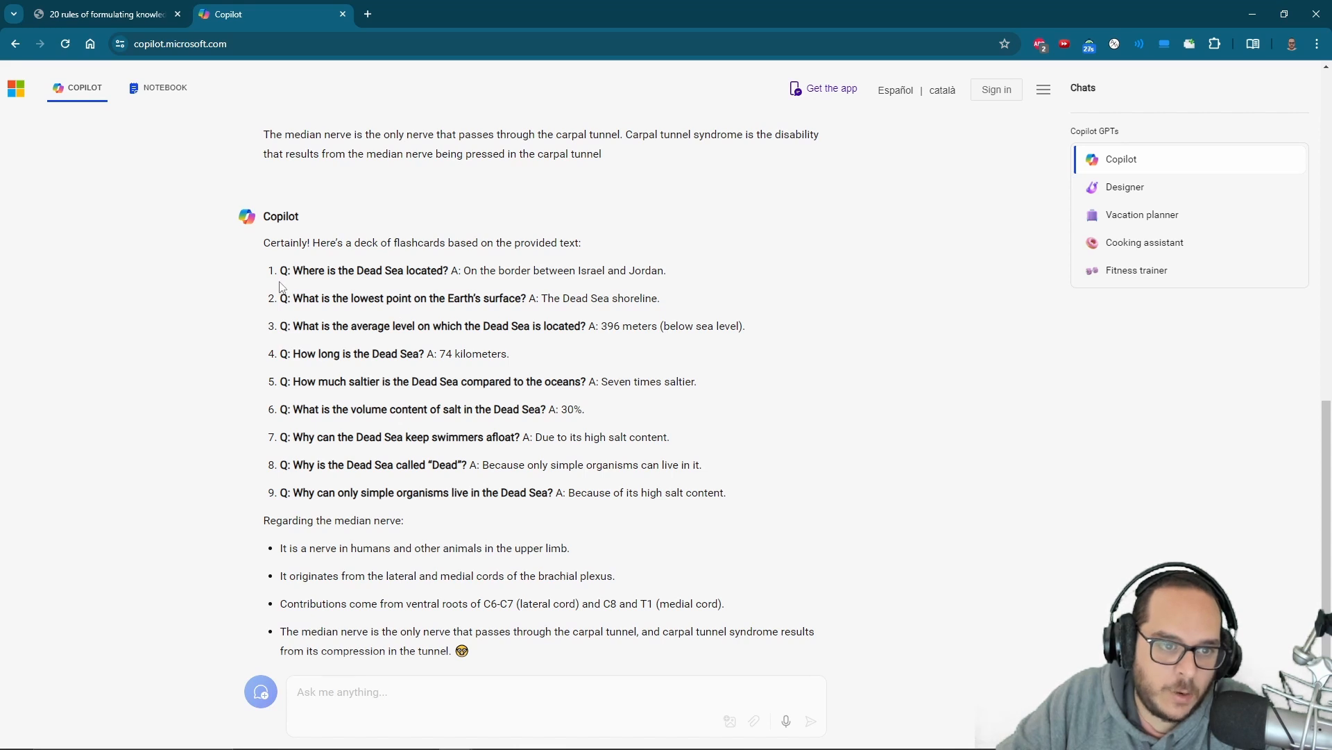
left_click_drag(280, 269, 553, 507)
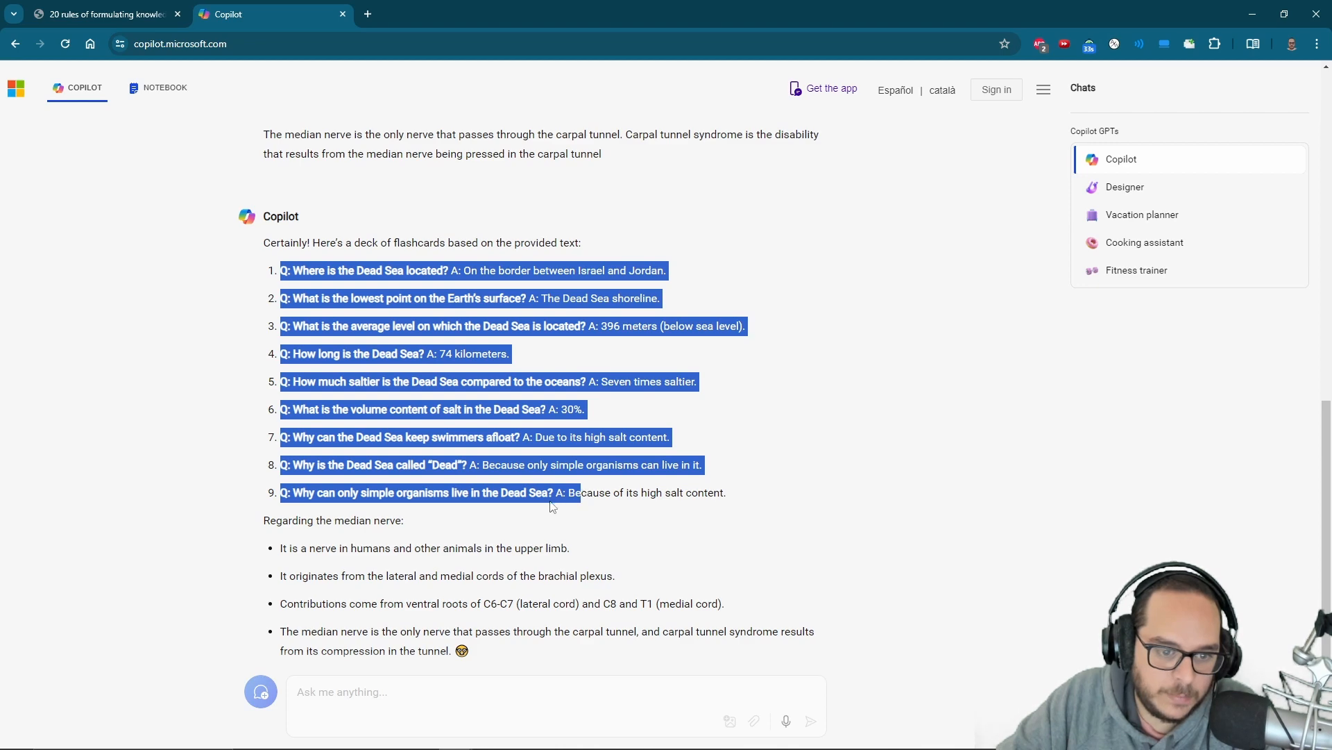
scroll(553, 506, "up", 4)
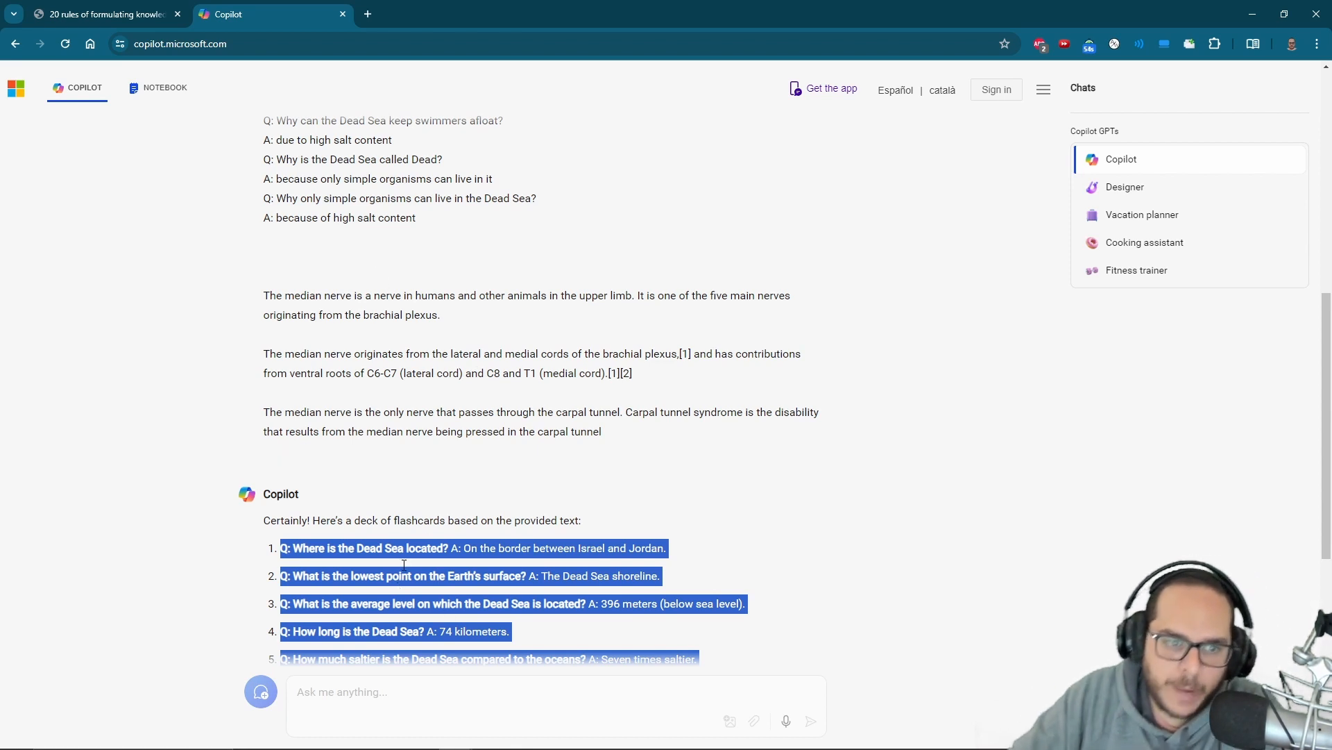
- Copy the prompt into a new Copilot message and insert "Now create flashcards form this t" before the median nerve text
left_click_drag(616, 448, 491, 336)
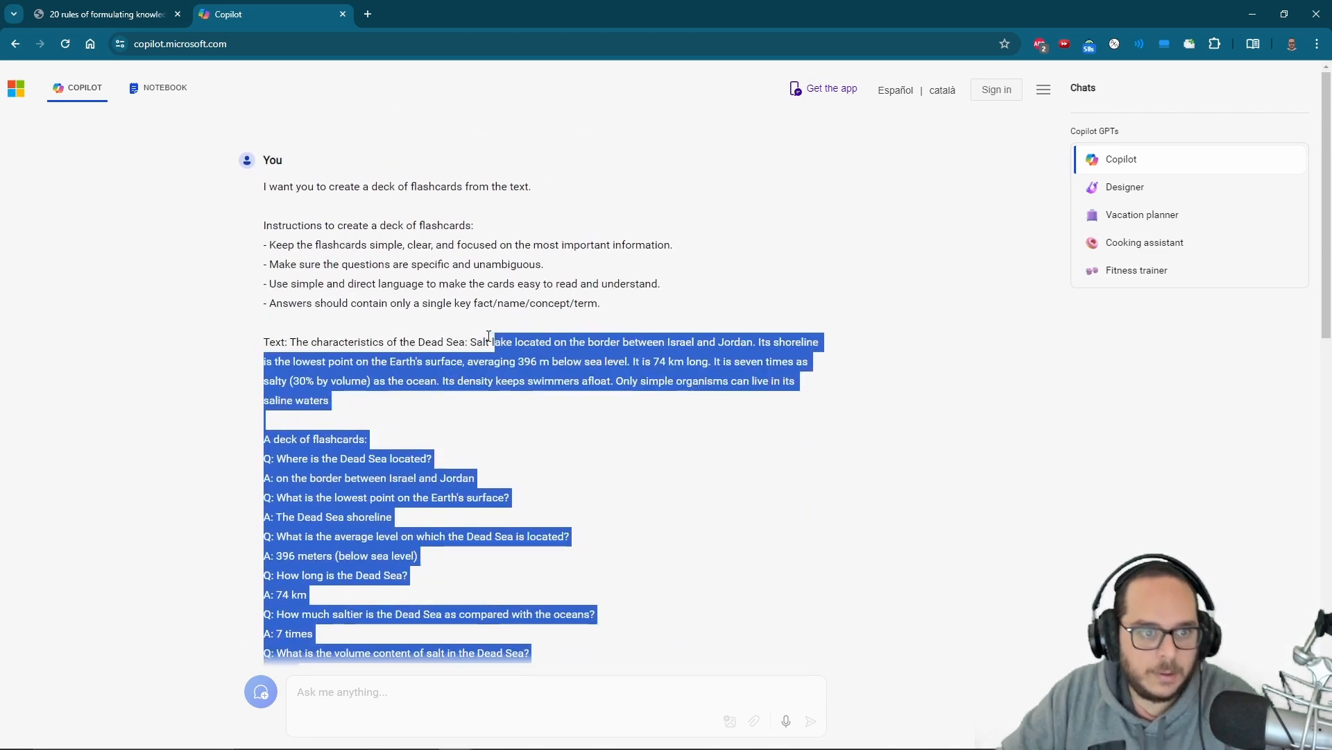
type("Now crea")
type("te ")
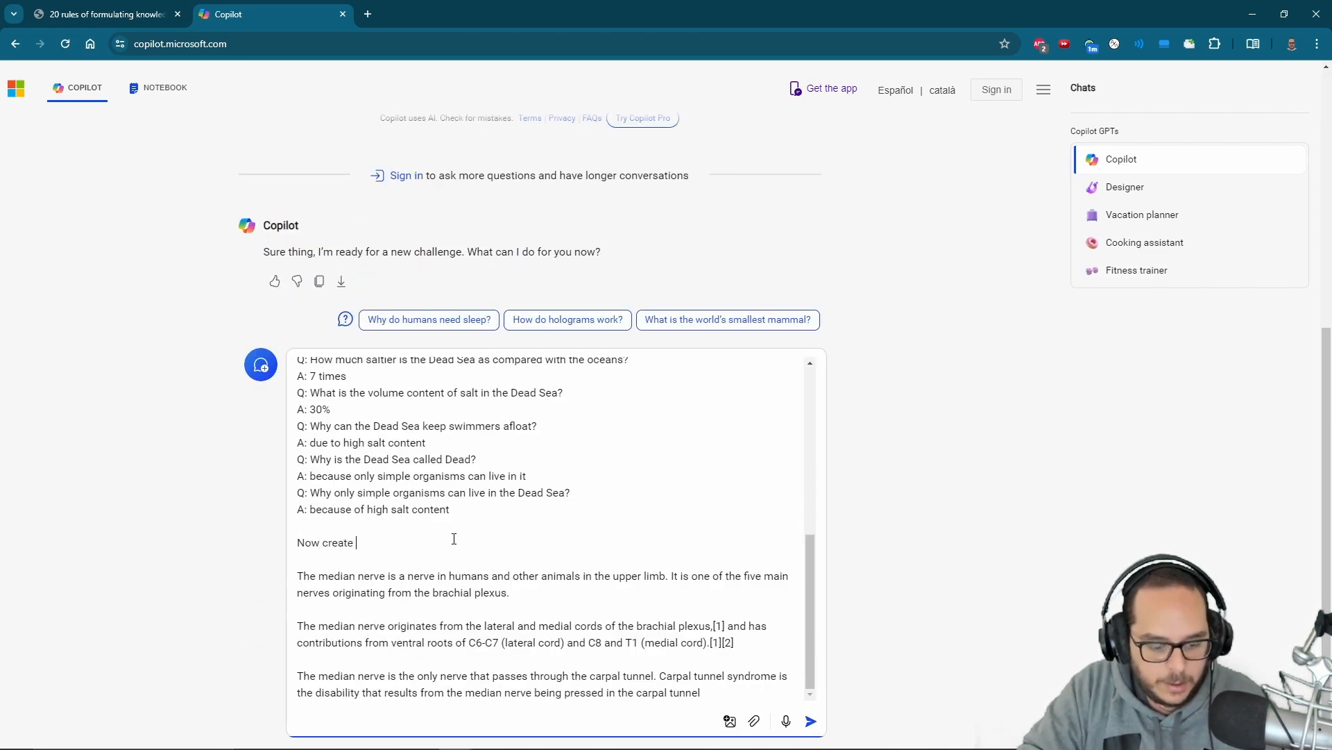
type("flashcards form this t")
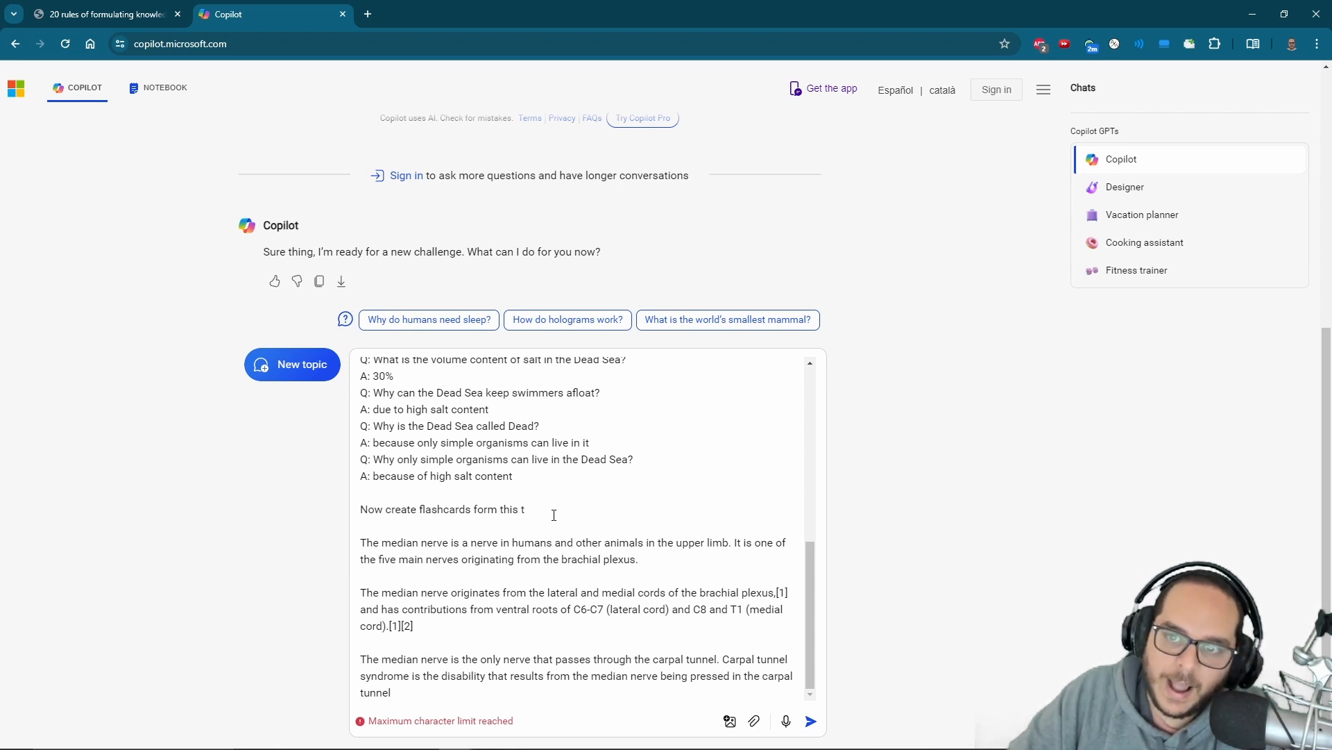
- Review how much of the Copilot message is taken up by the instructions with the Dead Sea example and by the median nerve text
scroll(554, 514, "up", 6)
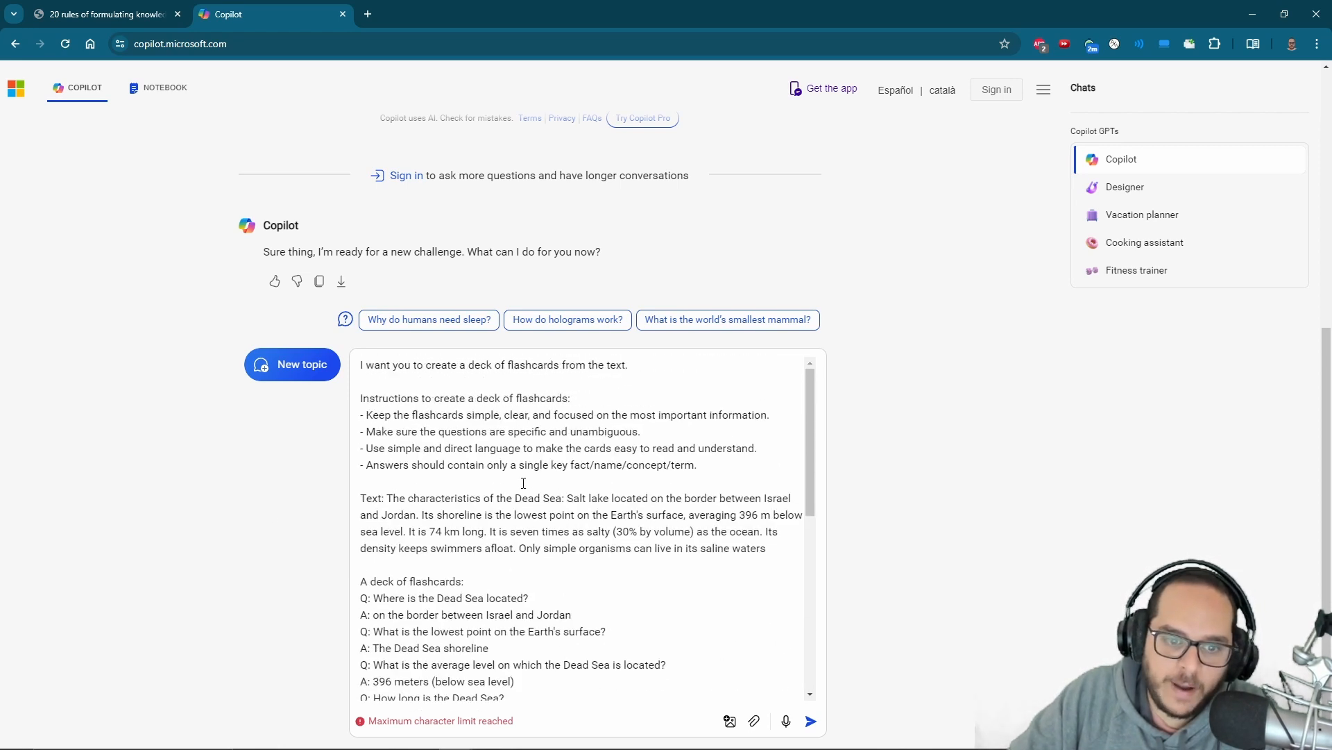
left_click_drag(393, 373, 471, 600)
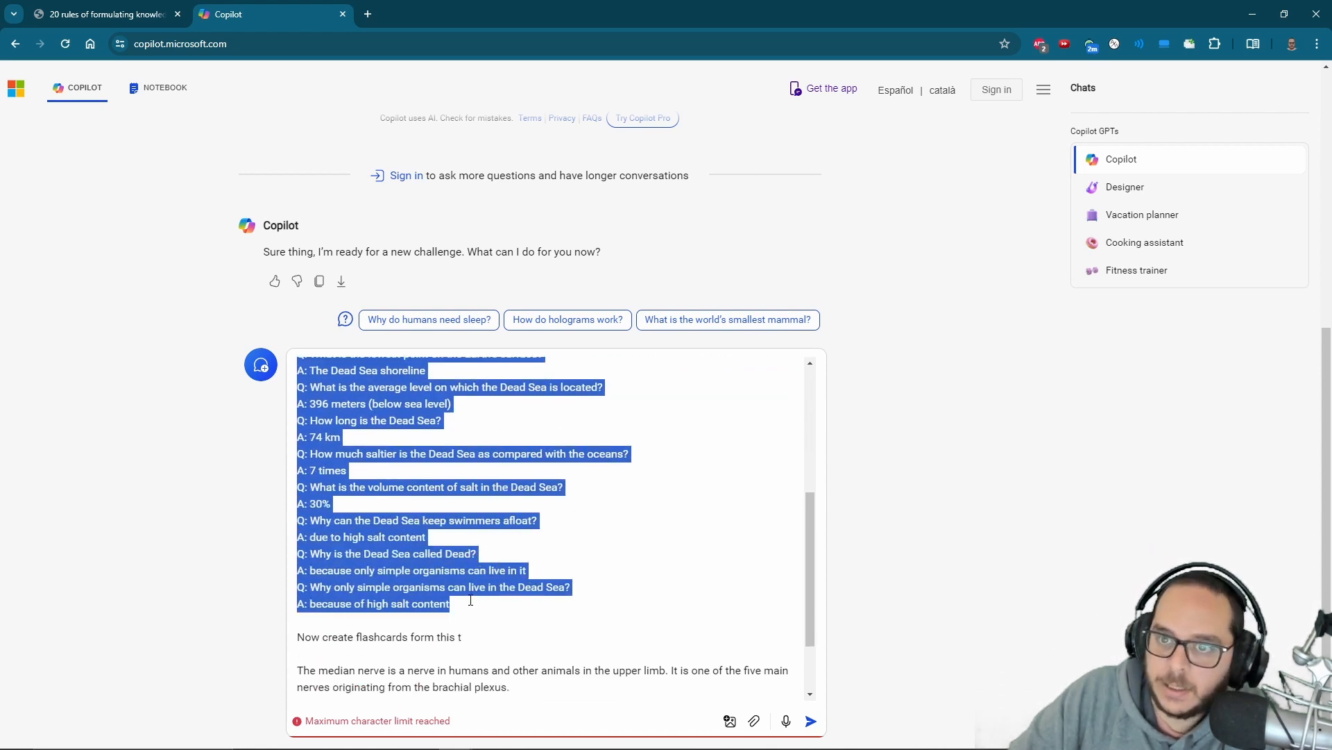
scroll(471, 600, "down", 2)
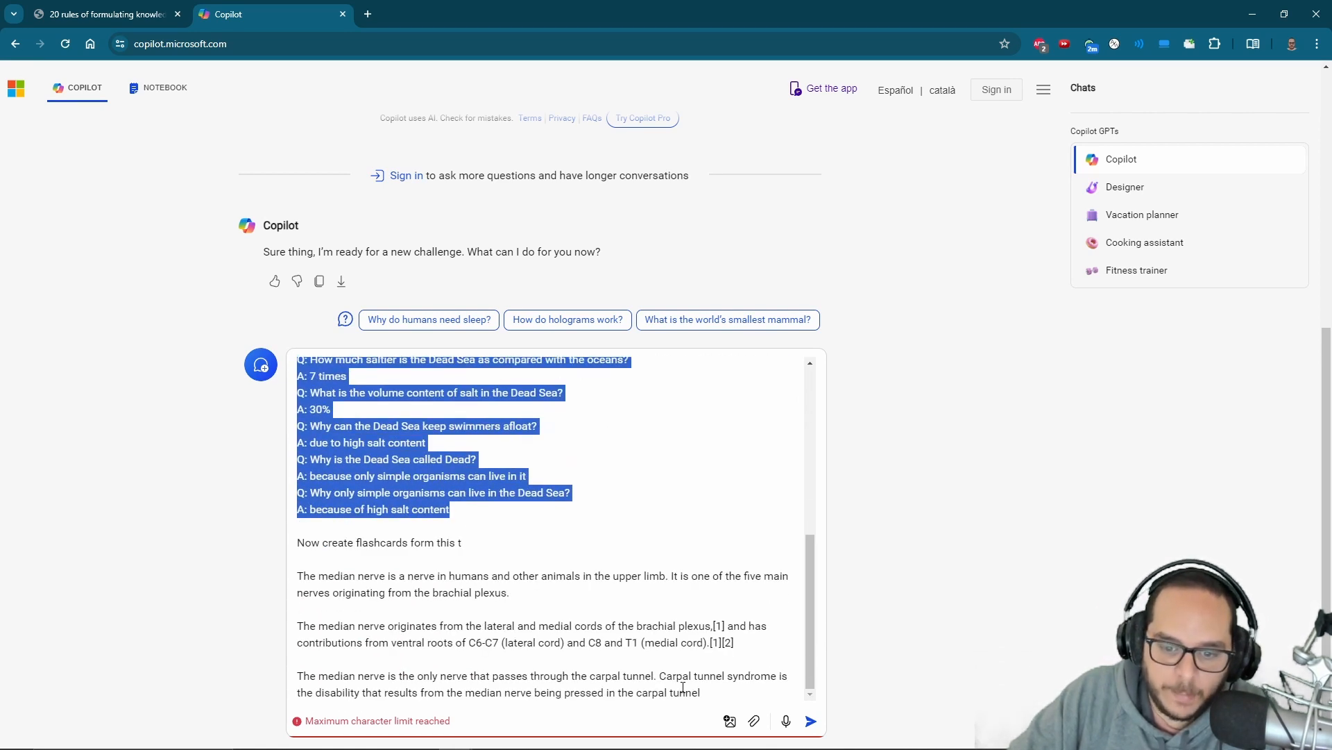
left_click_drag(683, 687, 287, 566)
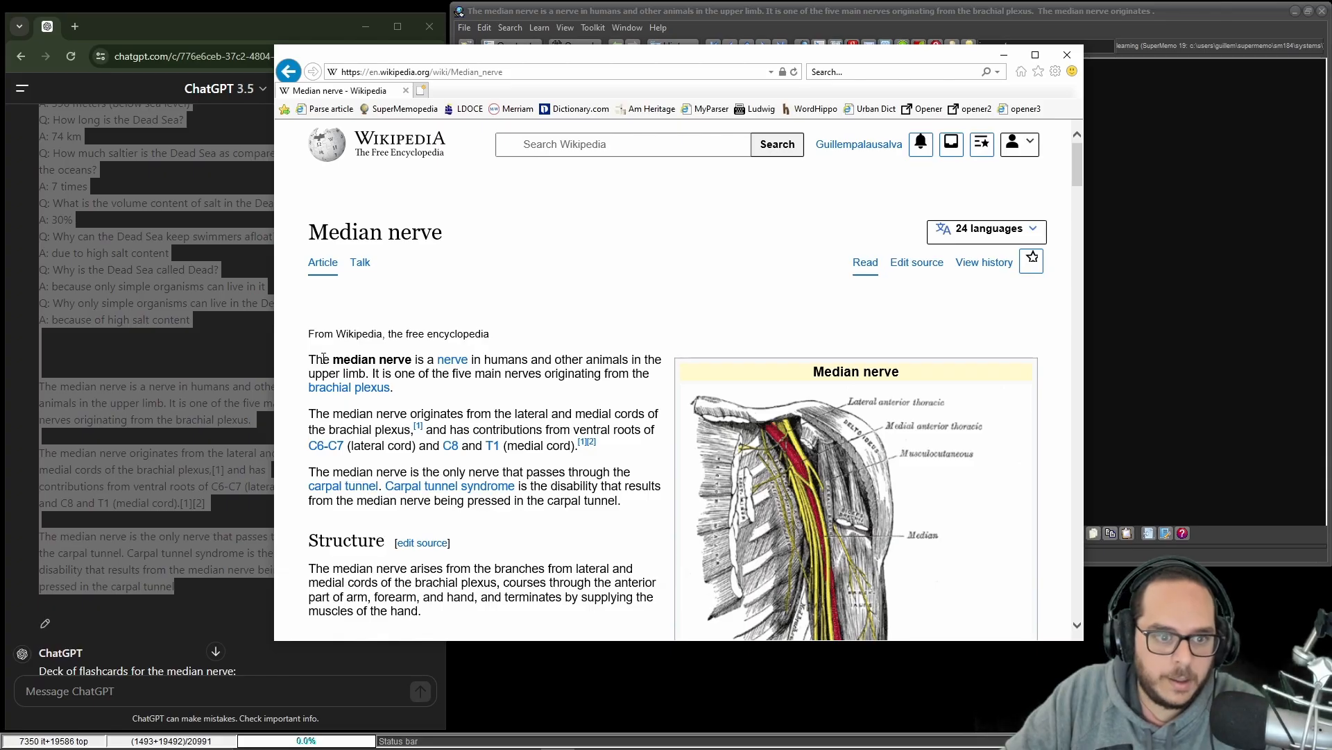
- Select the Wikipedia Median nerve article's text from its introduction down to the "Additional images" section
scroll(361, 387, "down", 20)
left_click_drag(310, 359, 641, 307)
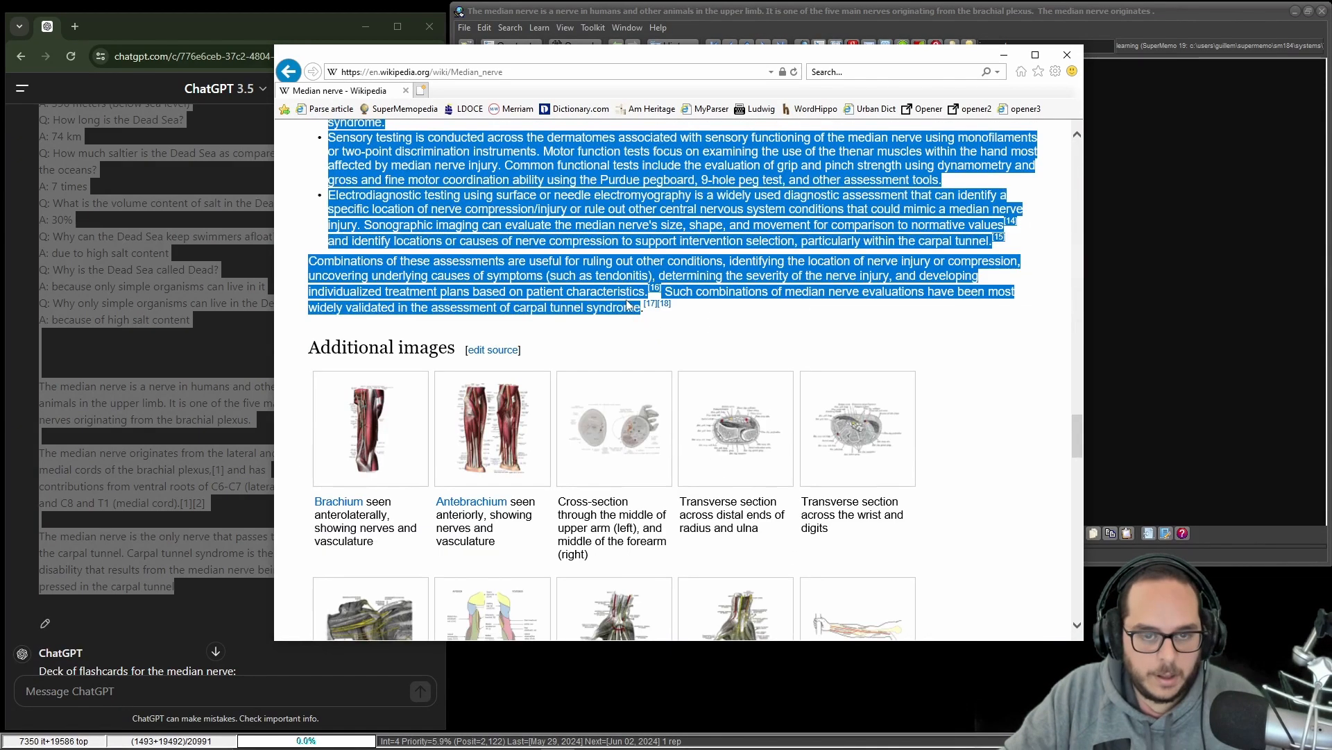
- Submit the selected Wikipedia median nerve article text to the Remnote FlashCard Maker custom GPT
scroll(601, 350, "up", 4)
scroll(601, 351, "up", 20)
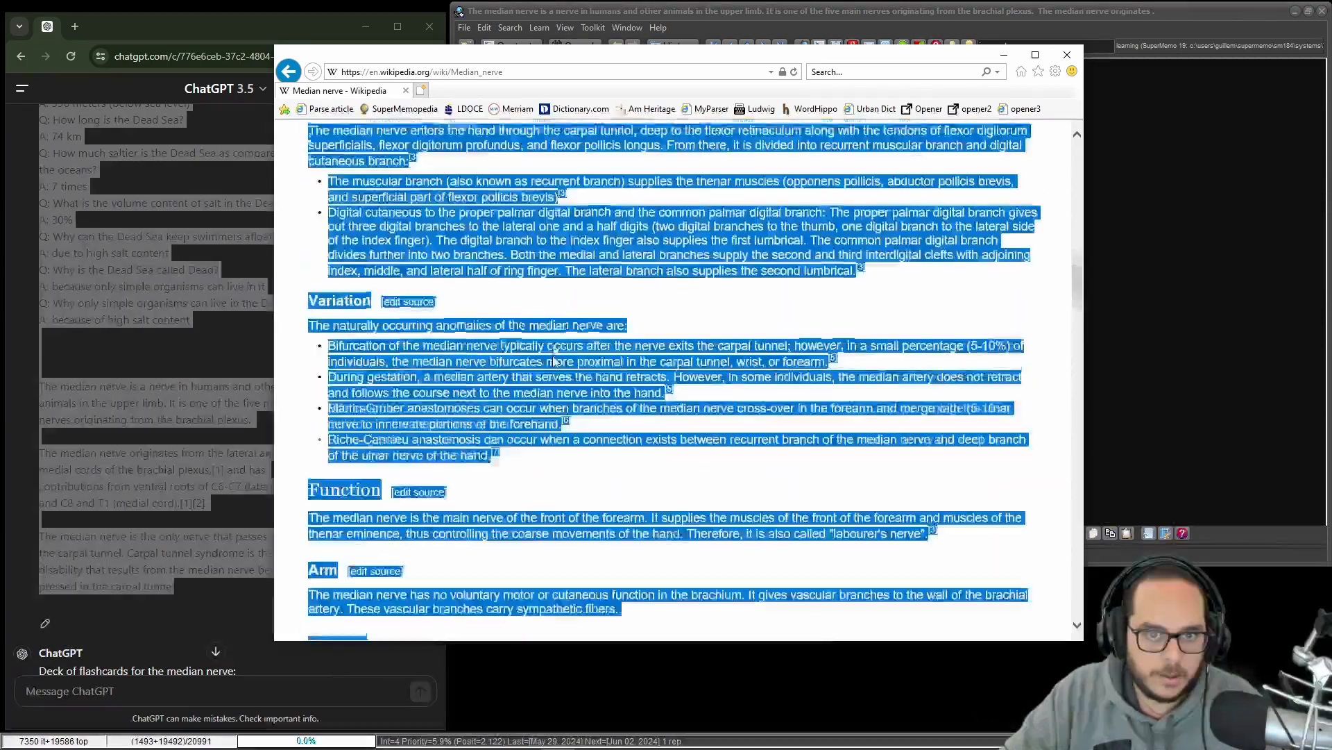
scroll(547, 347, "up", 10)
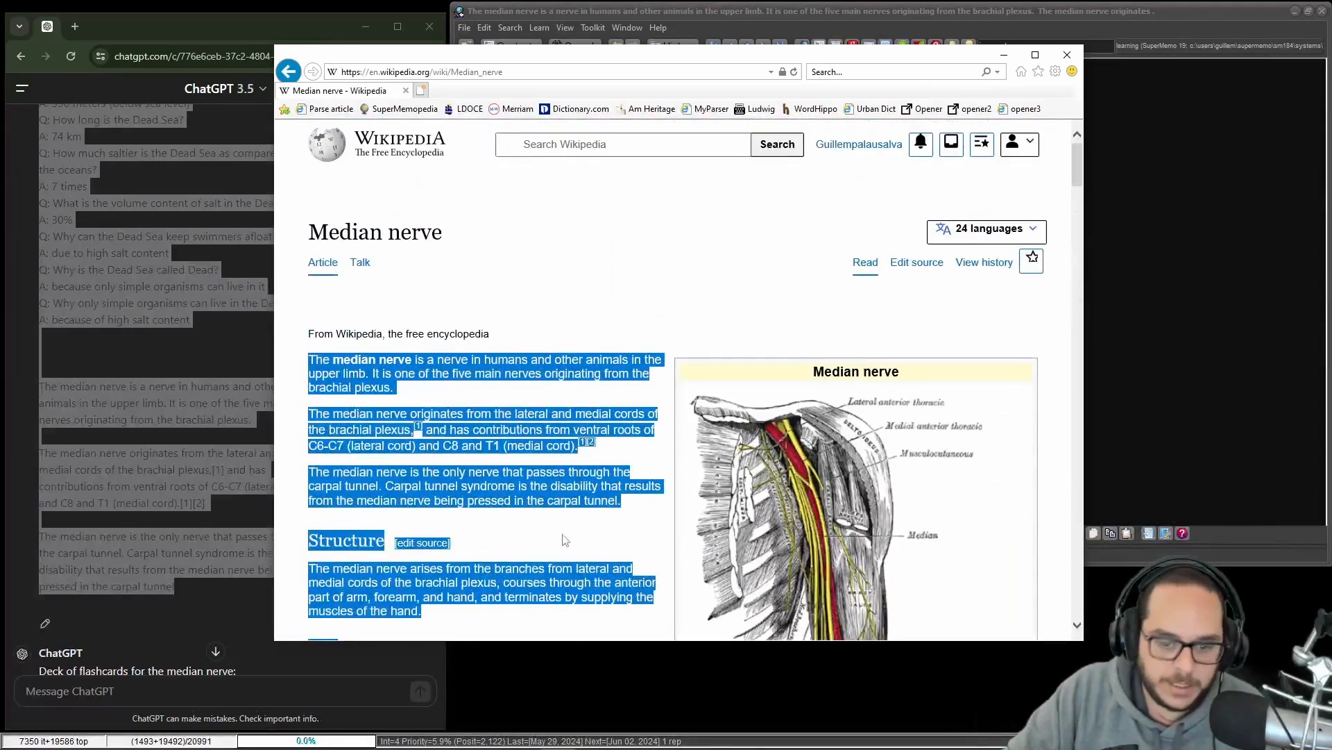
left_click(200, 211)
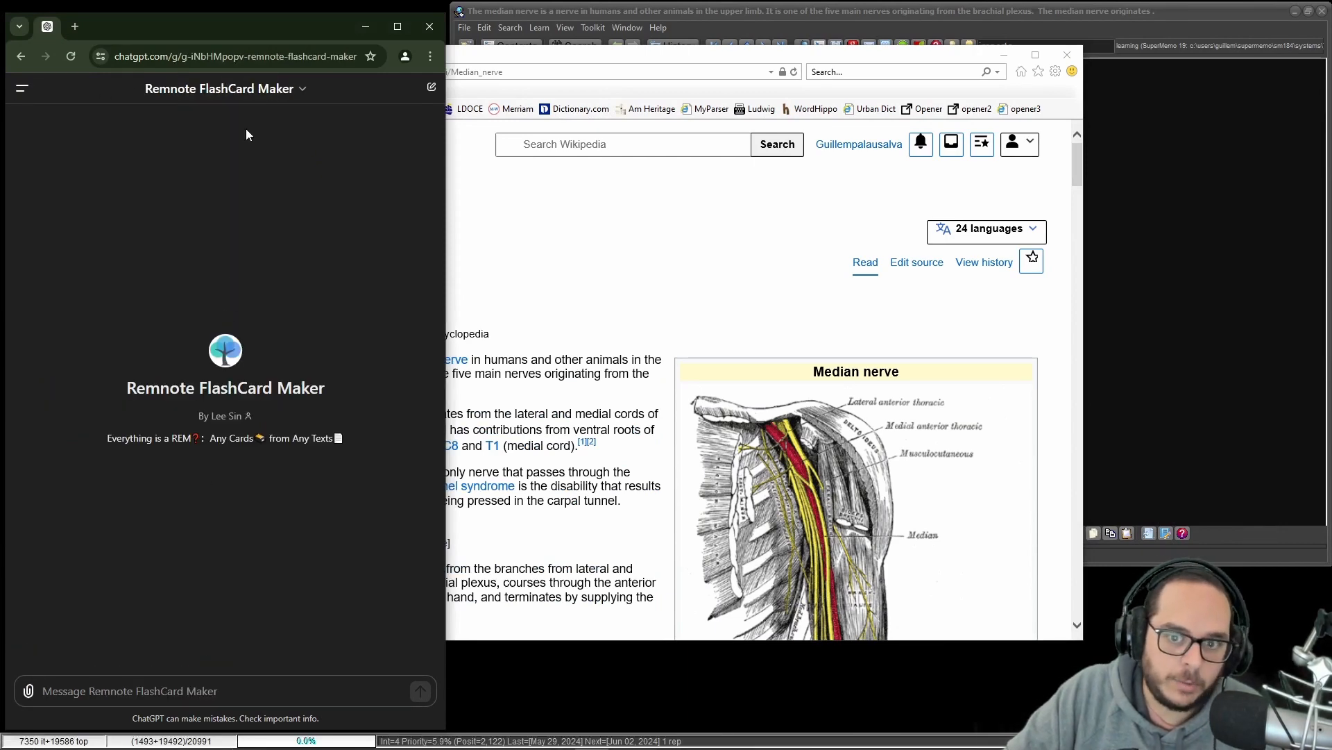
key("ctrl+v")
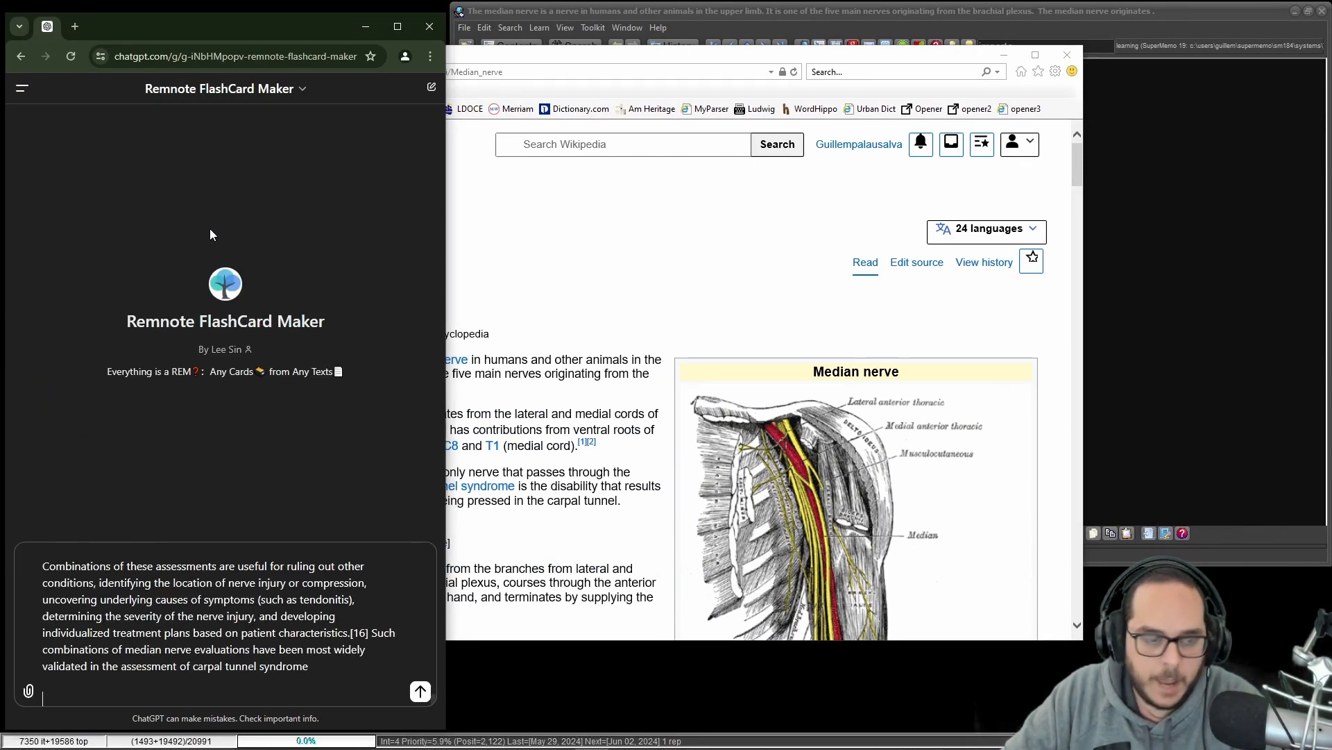
key("Return")
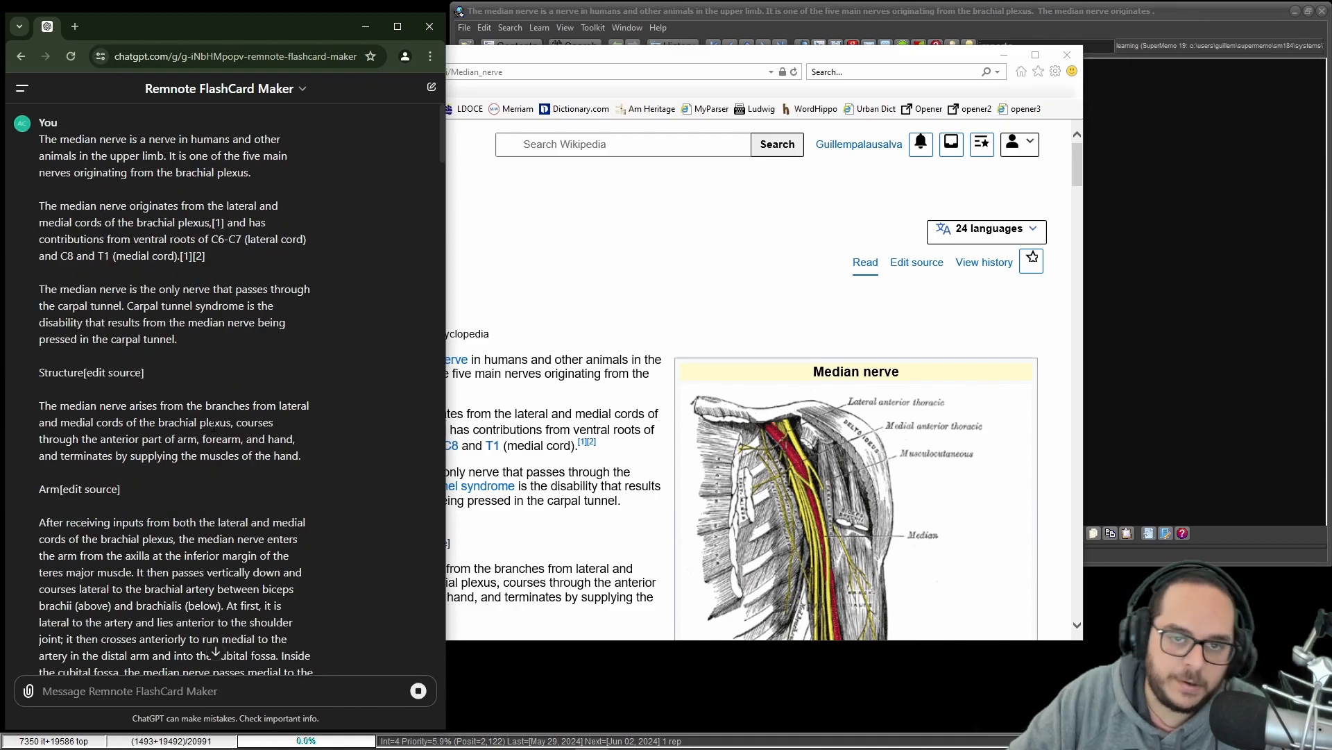
- Examine the flashcards Remnote FlashCard Maker generates from the article, minimizing the Wikipedia window to reveal the SuperMemo extract for comparison
scroll(214, 426, "down", 20)
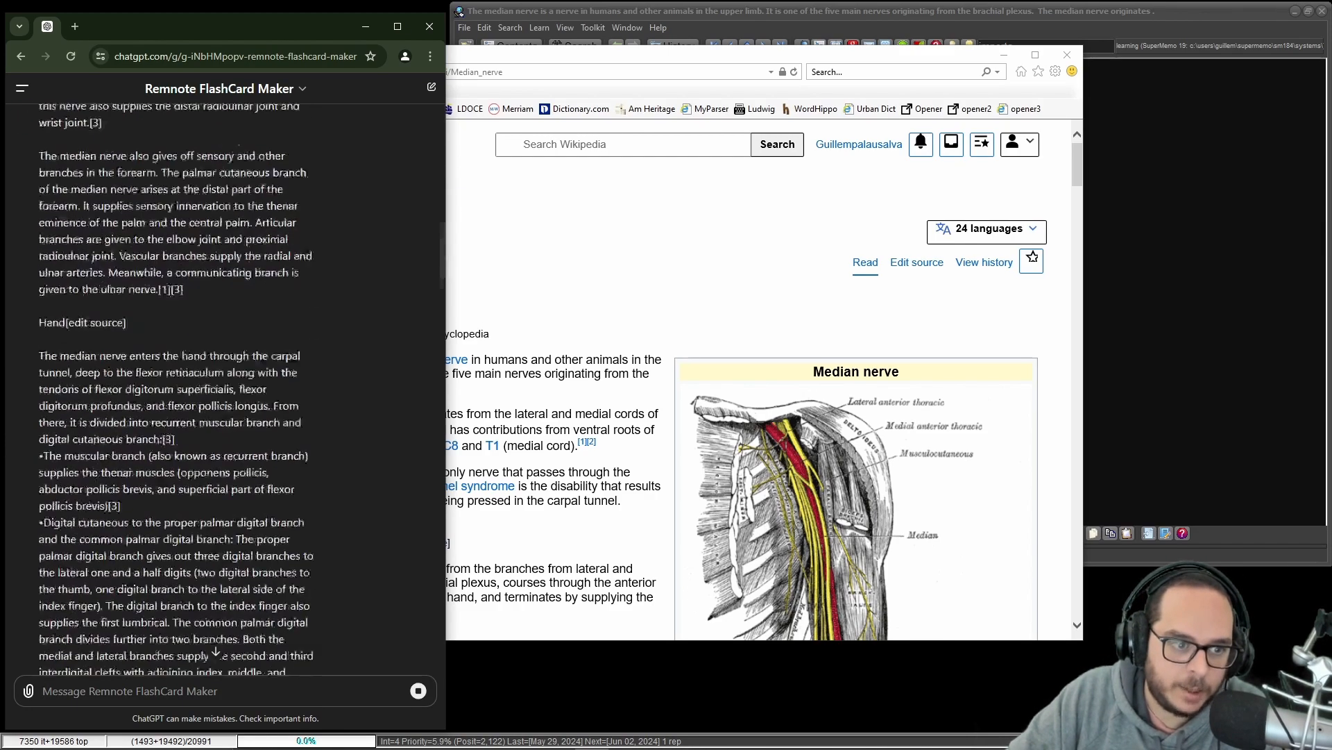
scroll(163, 488, "down", 20)
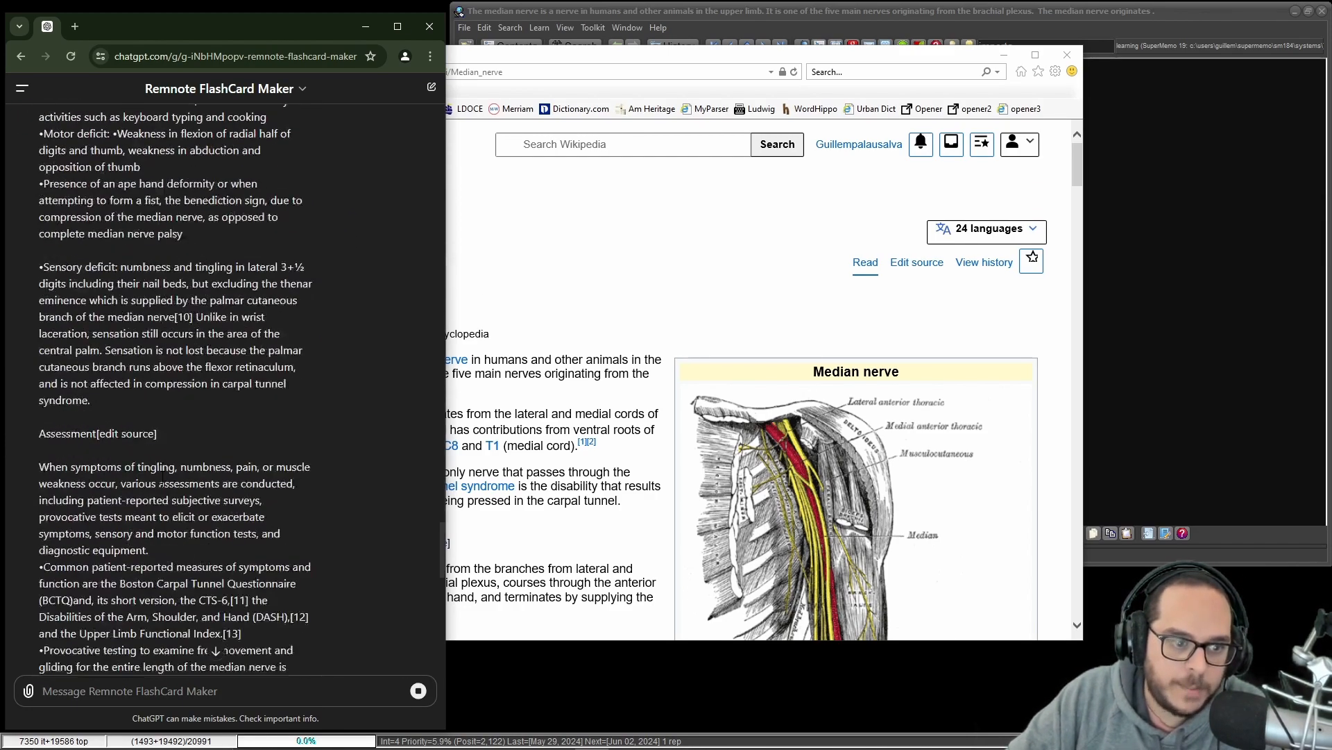
scroll(162, 485, "down", 6)
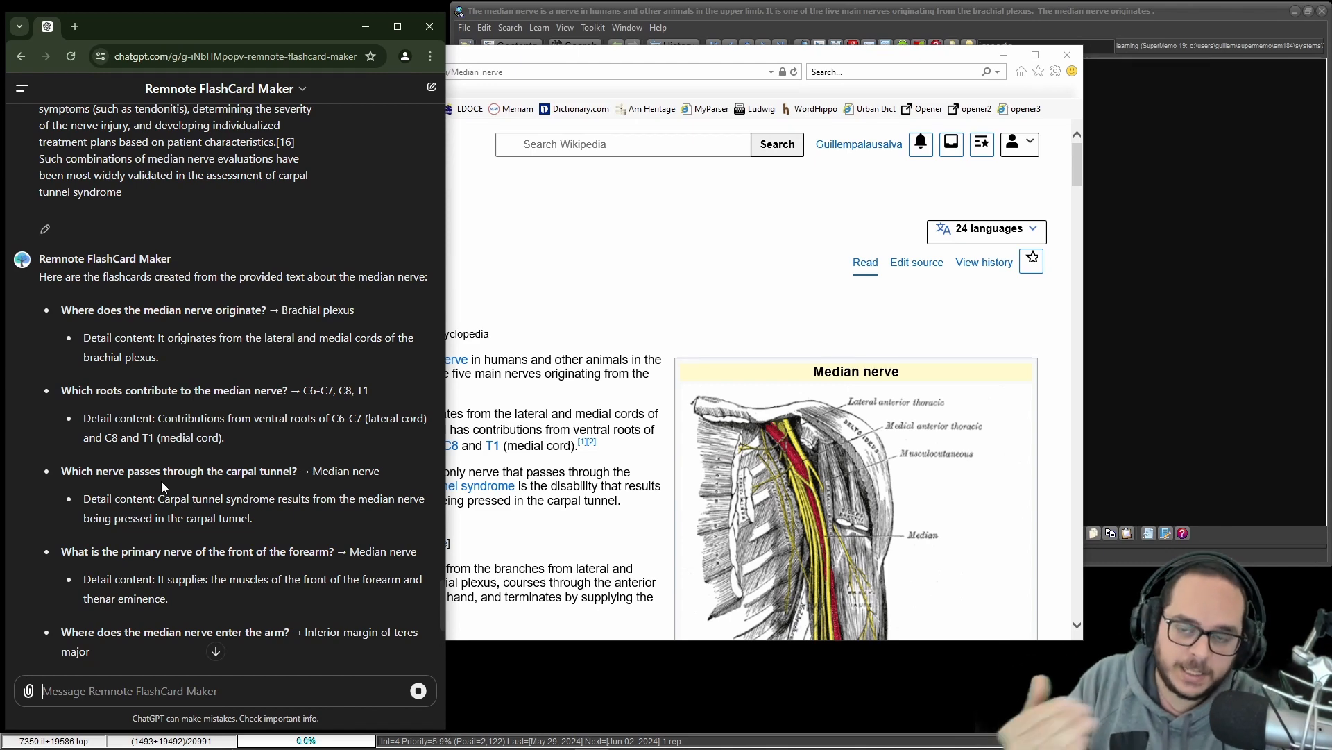
left_click(1004, 55)
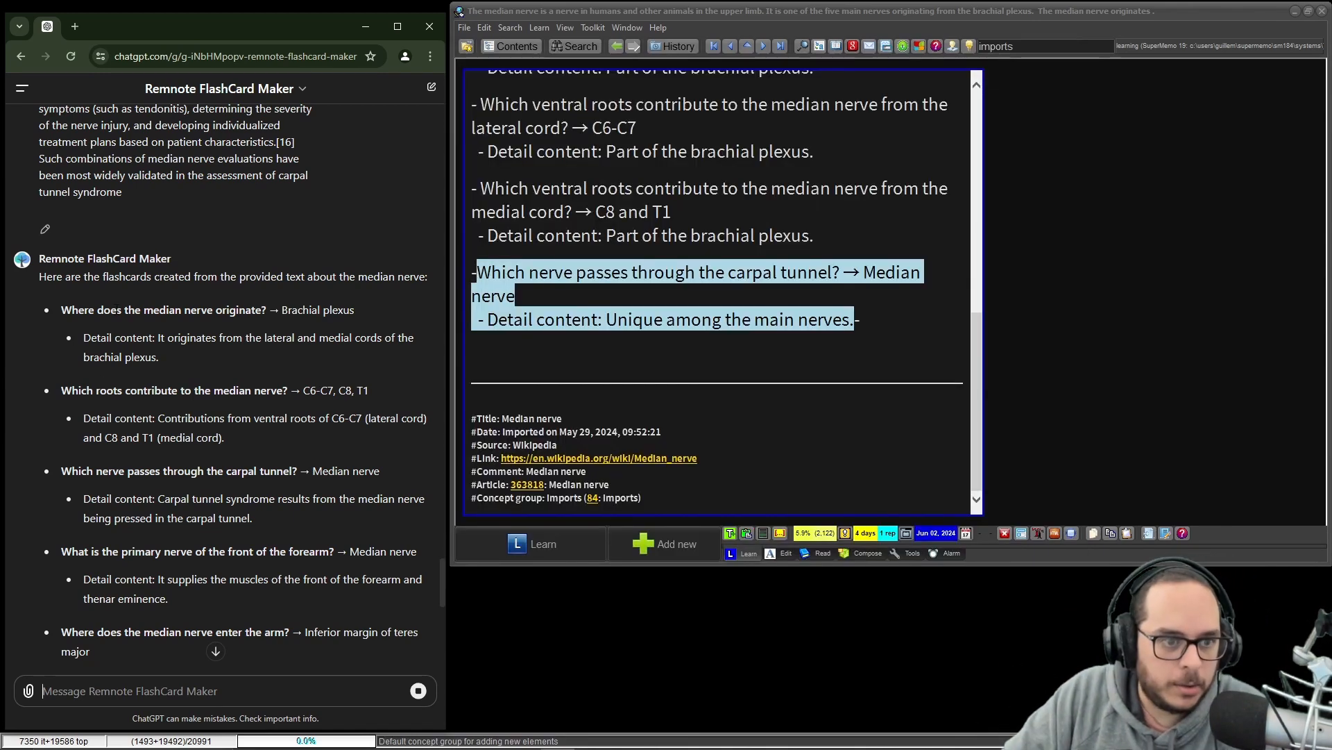
scroll(94, 335, "down", 4)
scroll(94, 334, "down", 10)
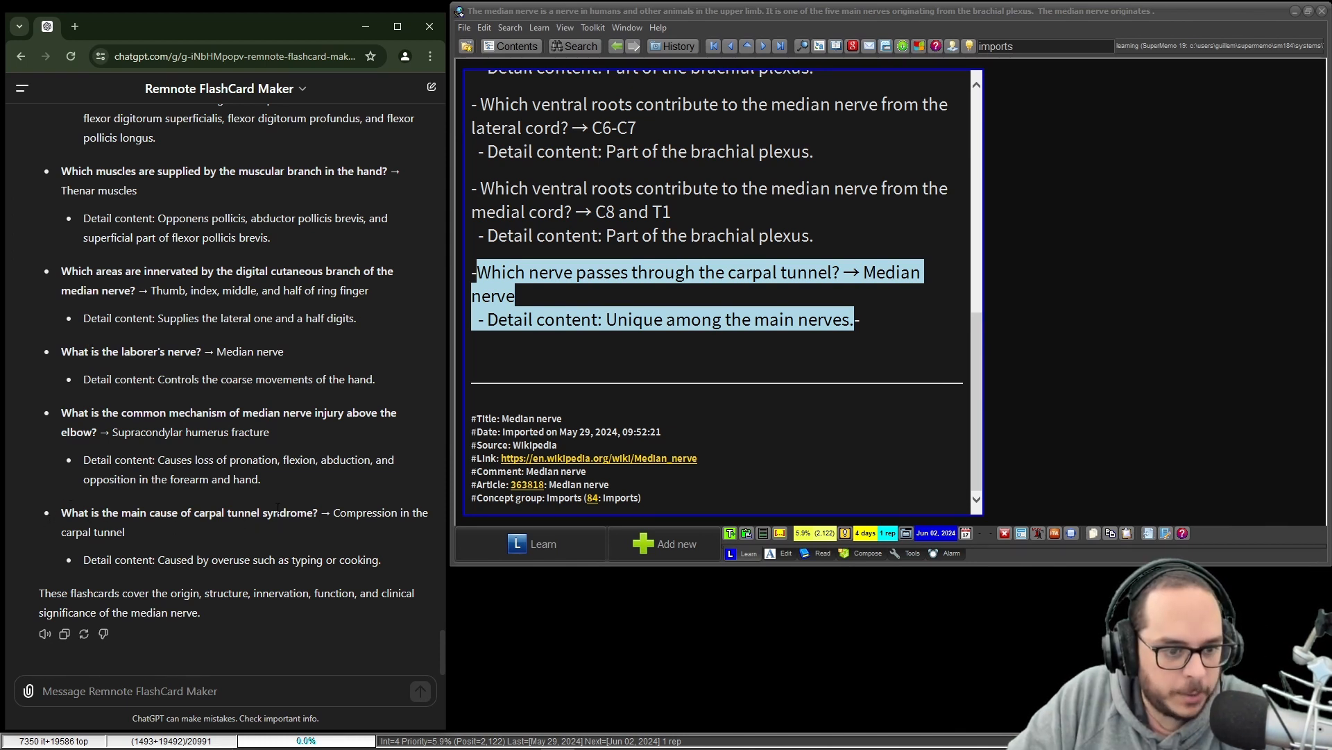
- Highlight the question on the main cause of carpal tunnel syndrome and return in SuperMemo to the card about the median nerve being pressed
left_click_drag(62, 513, 261, 512)
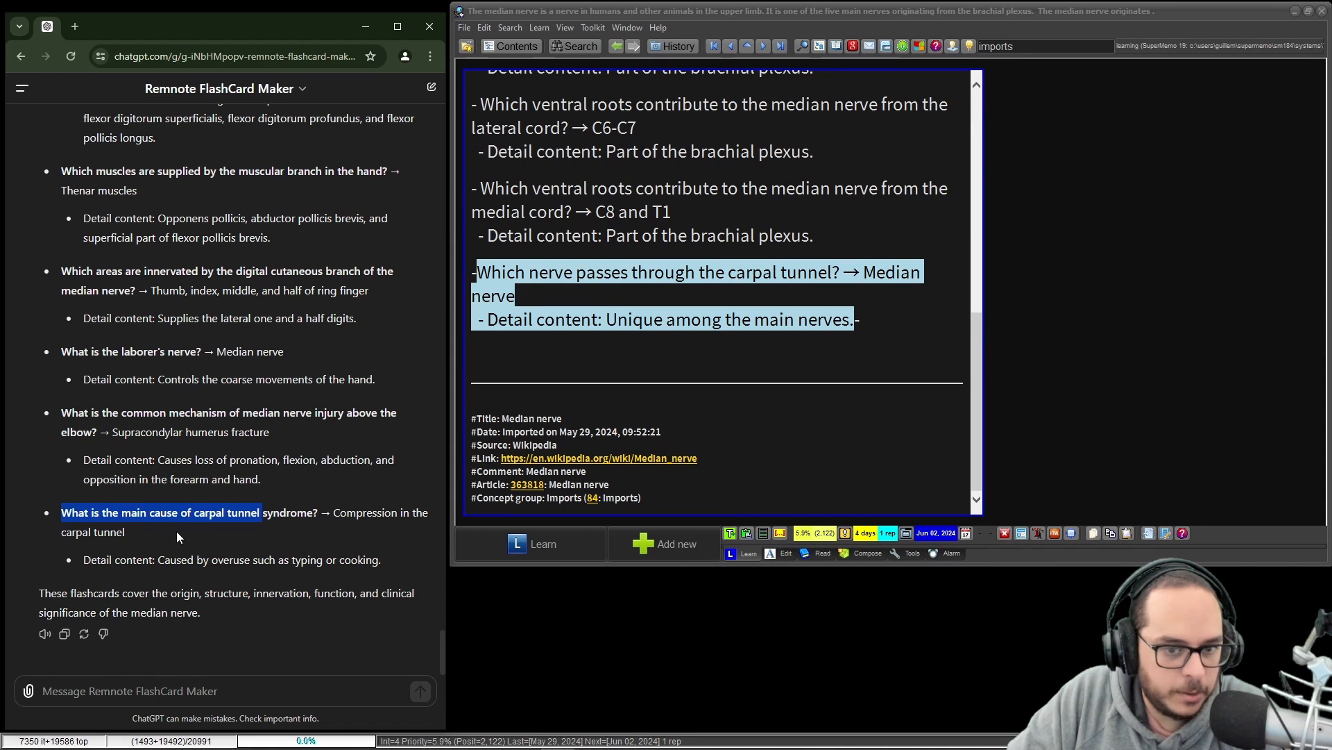
left_click(815, 236)
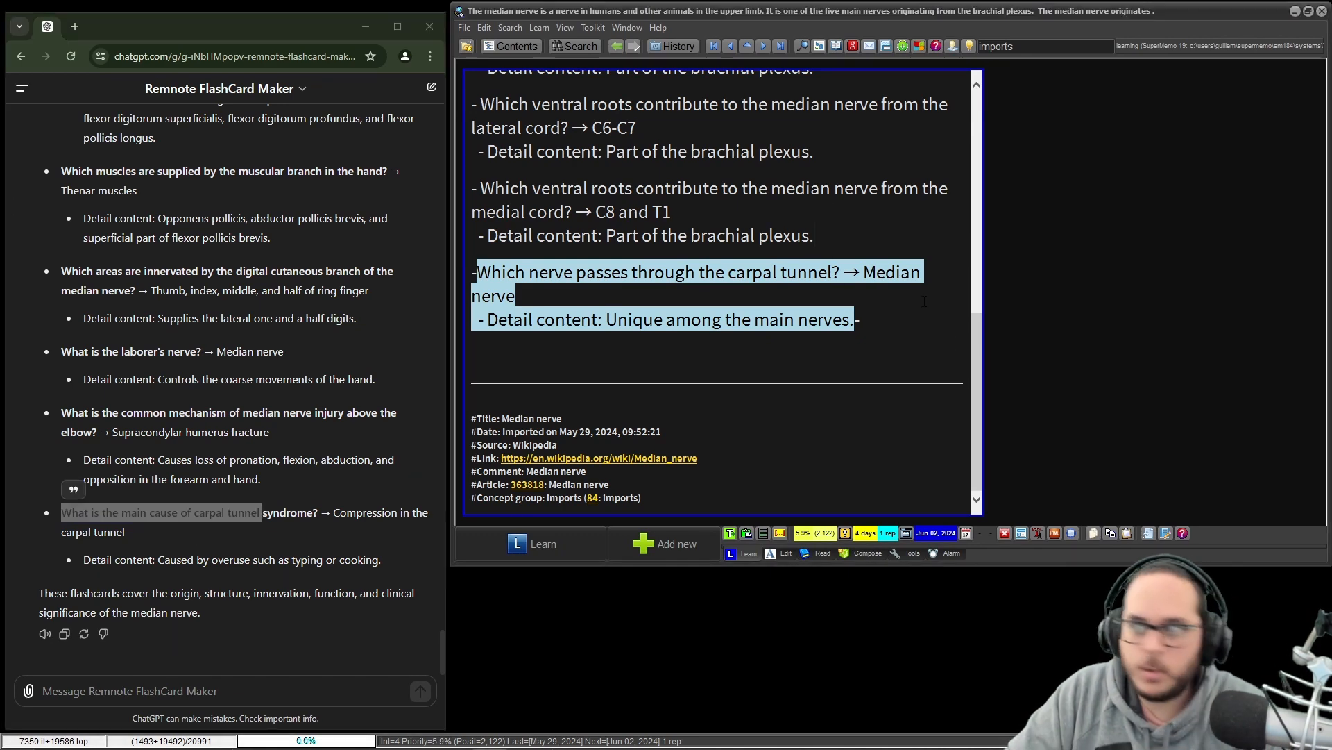
key("alt+Left")
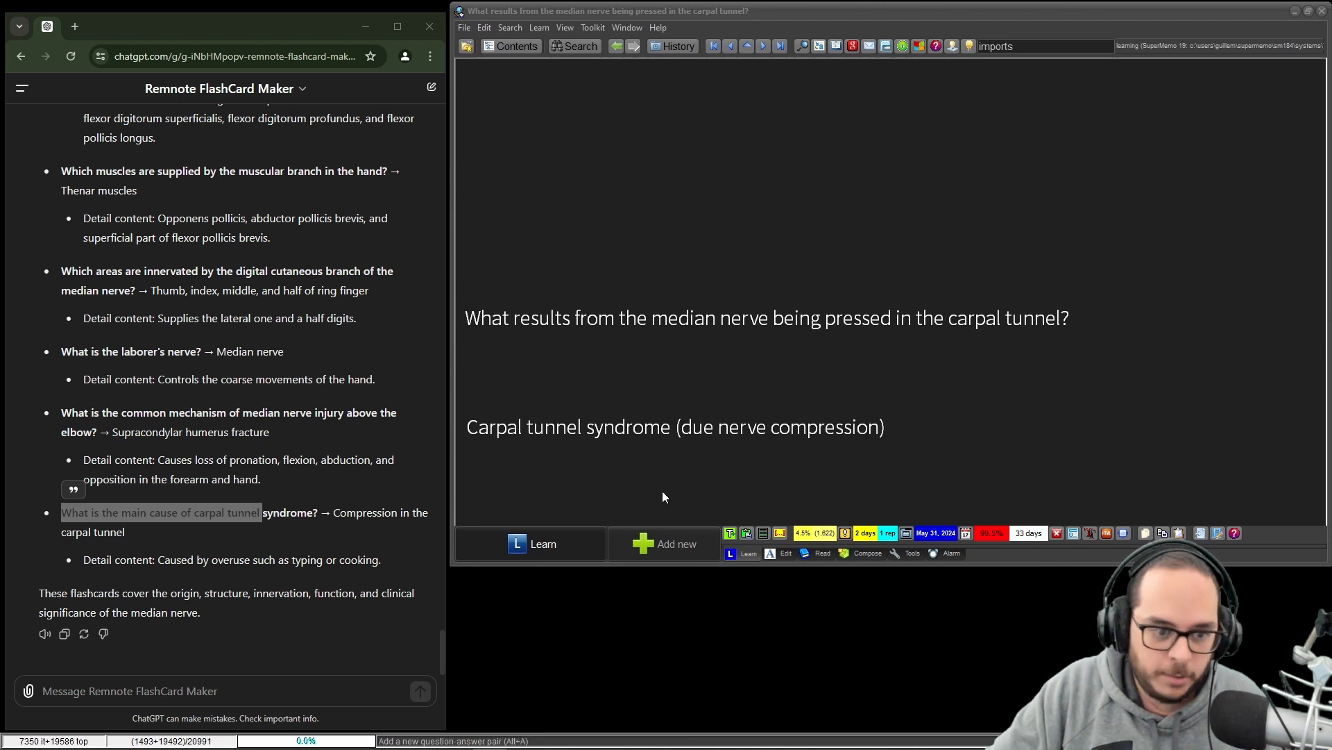
- Highlight the generated card on areas innervated by the digital cutaneous branch, examine it, and clear the selection
scroll(208, 417, "up", 2)
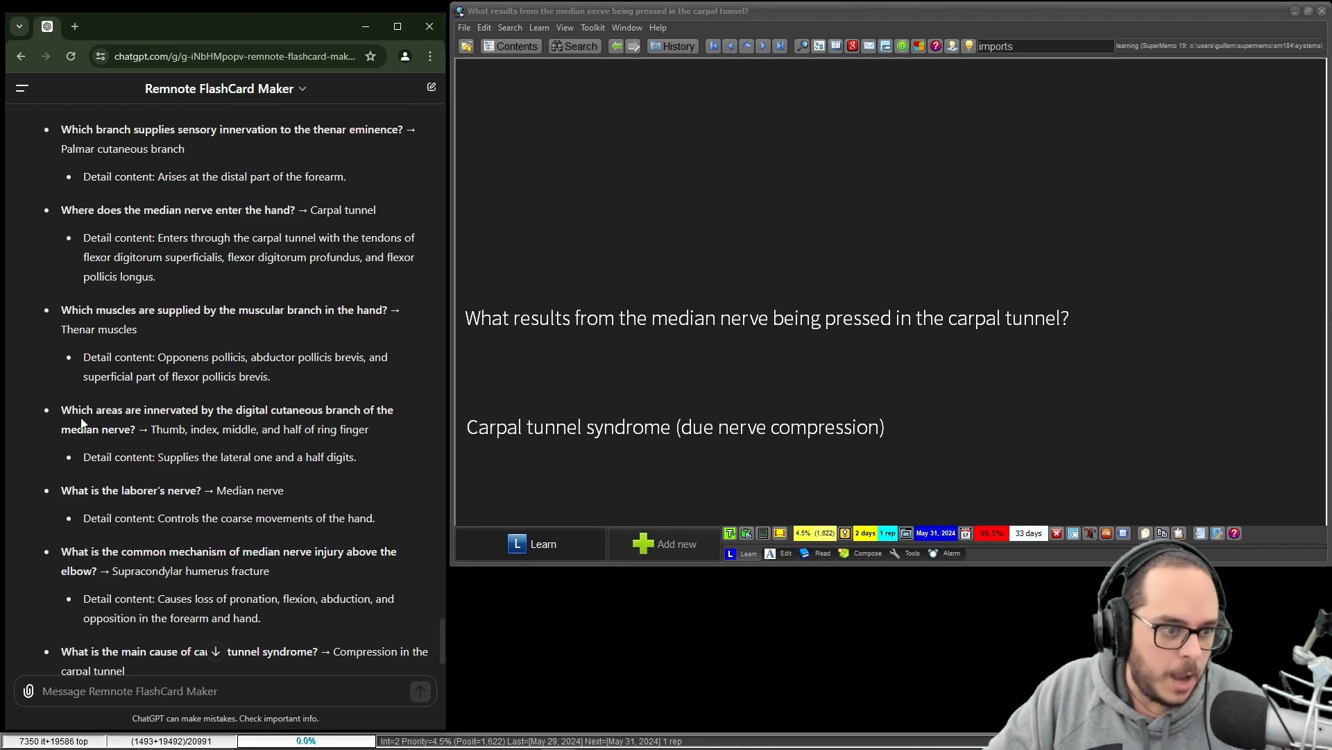
left_click_drag(53, 402, 343, 465)
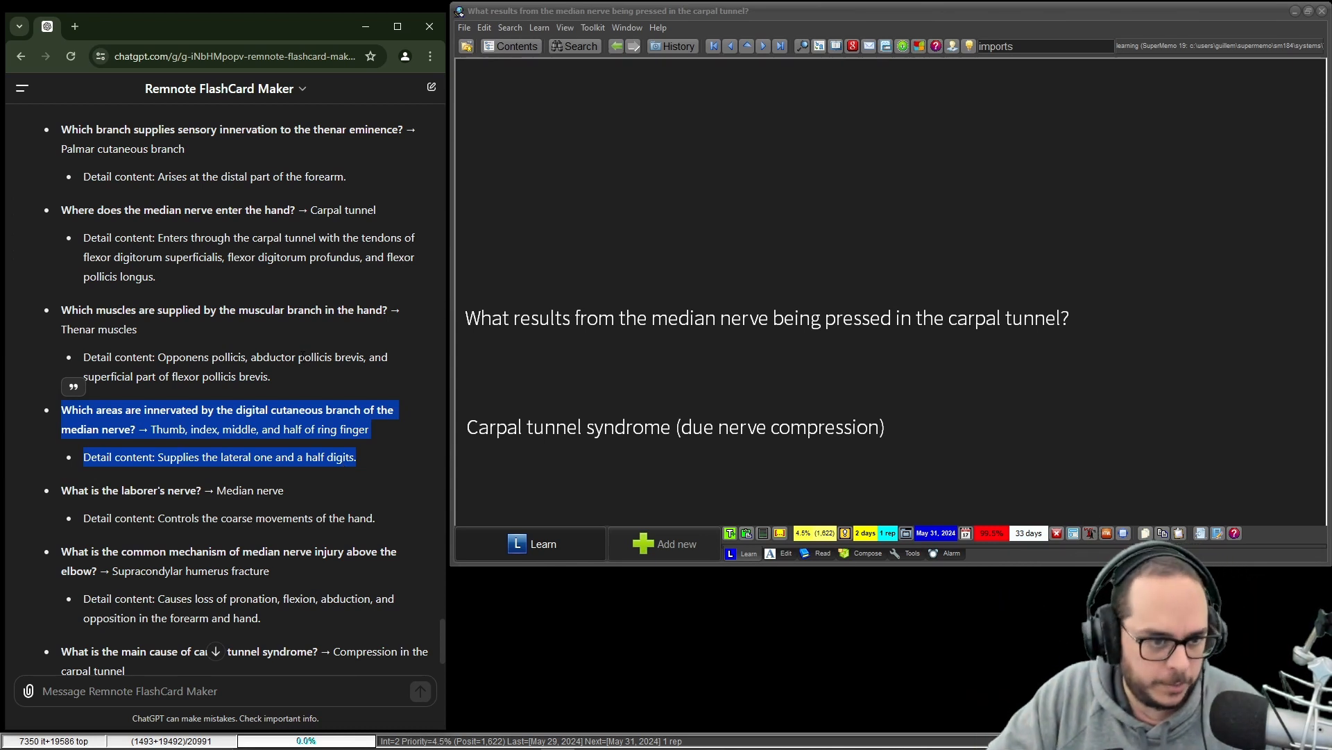
scroll(303, 356, "down", 2)
left_click_drag(84, 116, 148, 512)
left_click(243, 454)
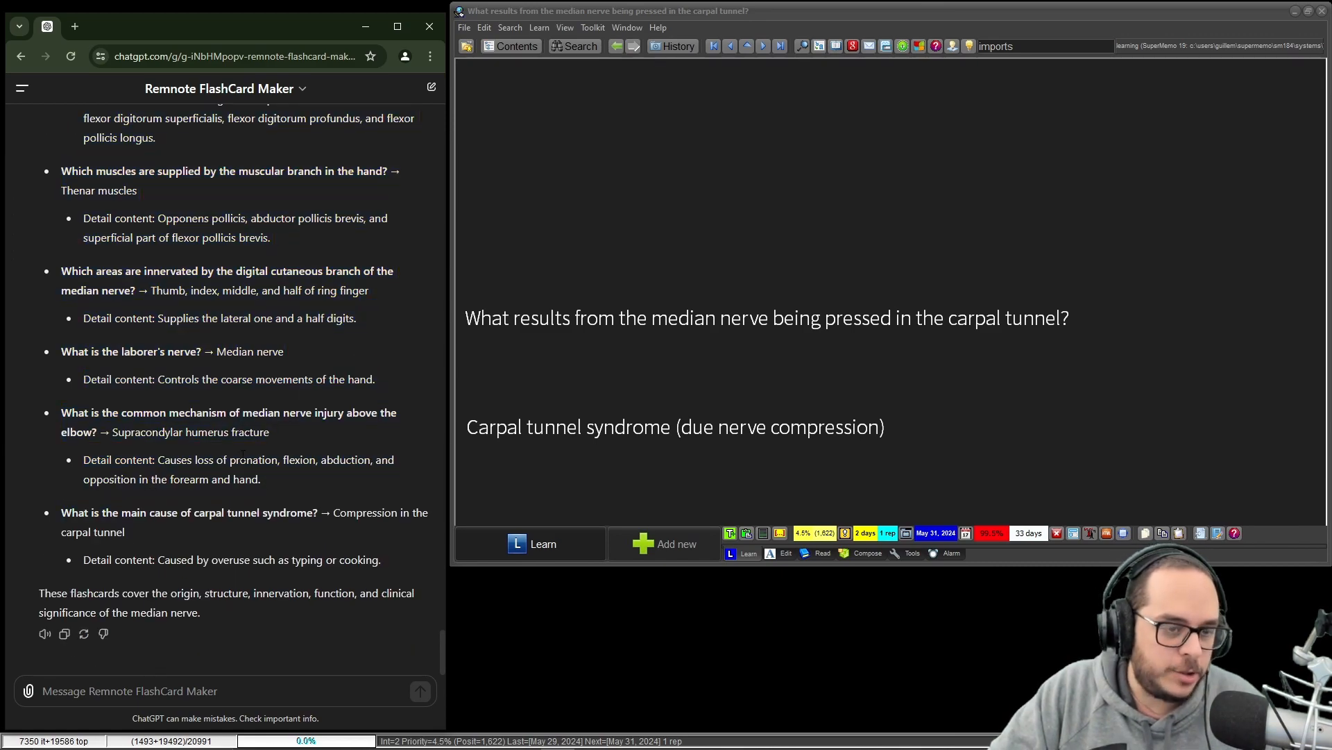
- Review the generated deck from its first card, highlighting the cards on the forearm muscles and on the artery accompanying the median nerve
scroll(243, 455, "up", 20)
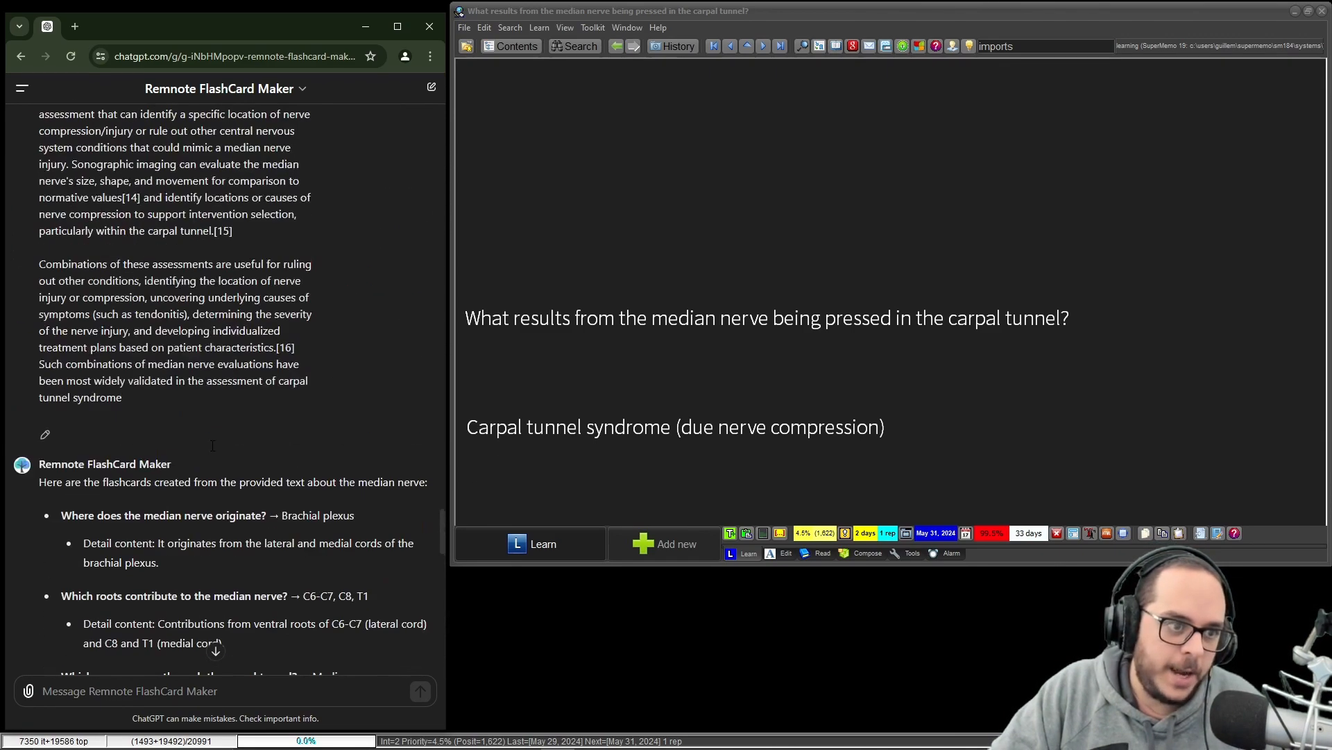
scroll(213, 445, "down", 4)
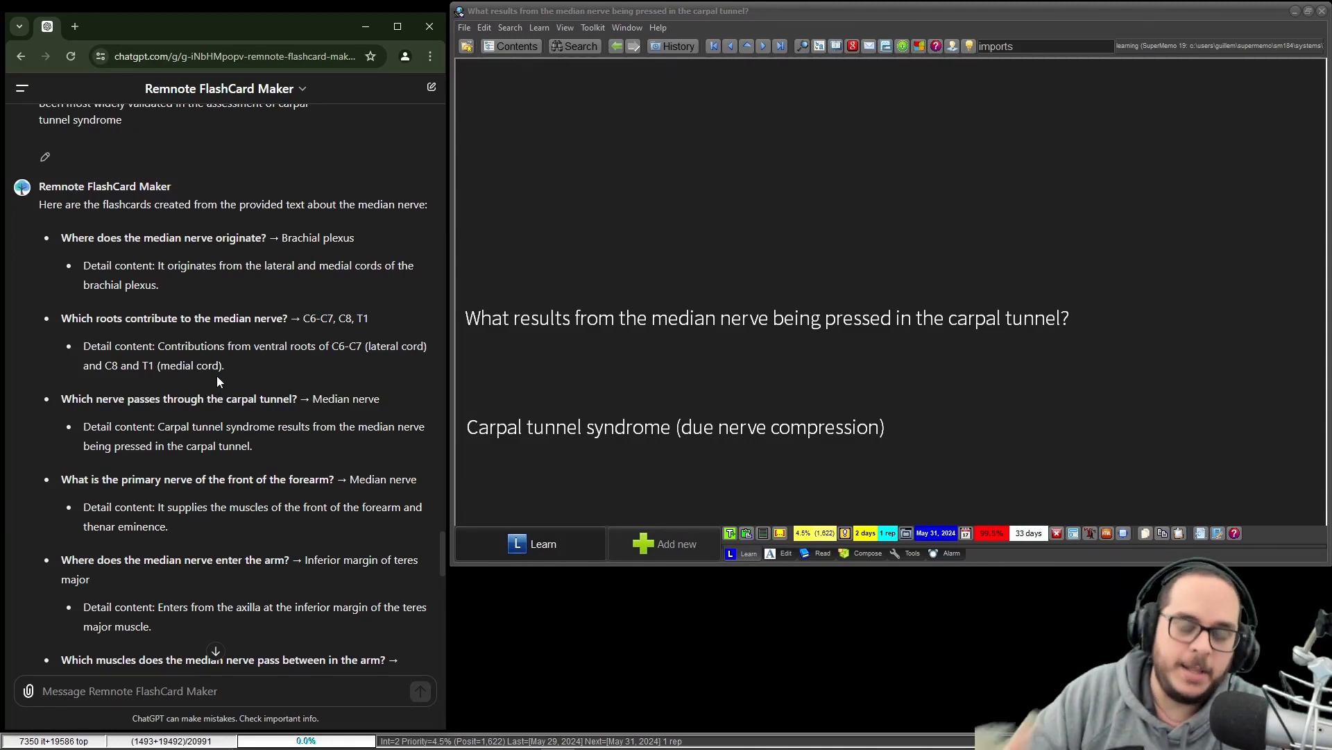
scroll(198, 360, "down", 3)
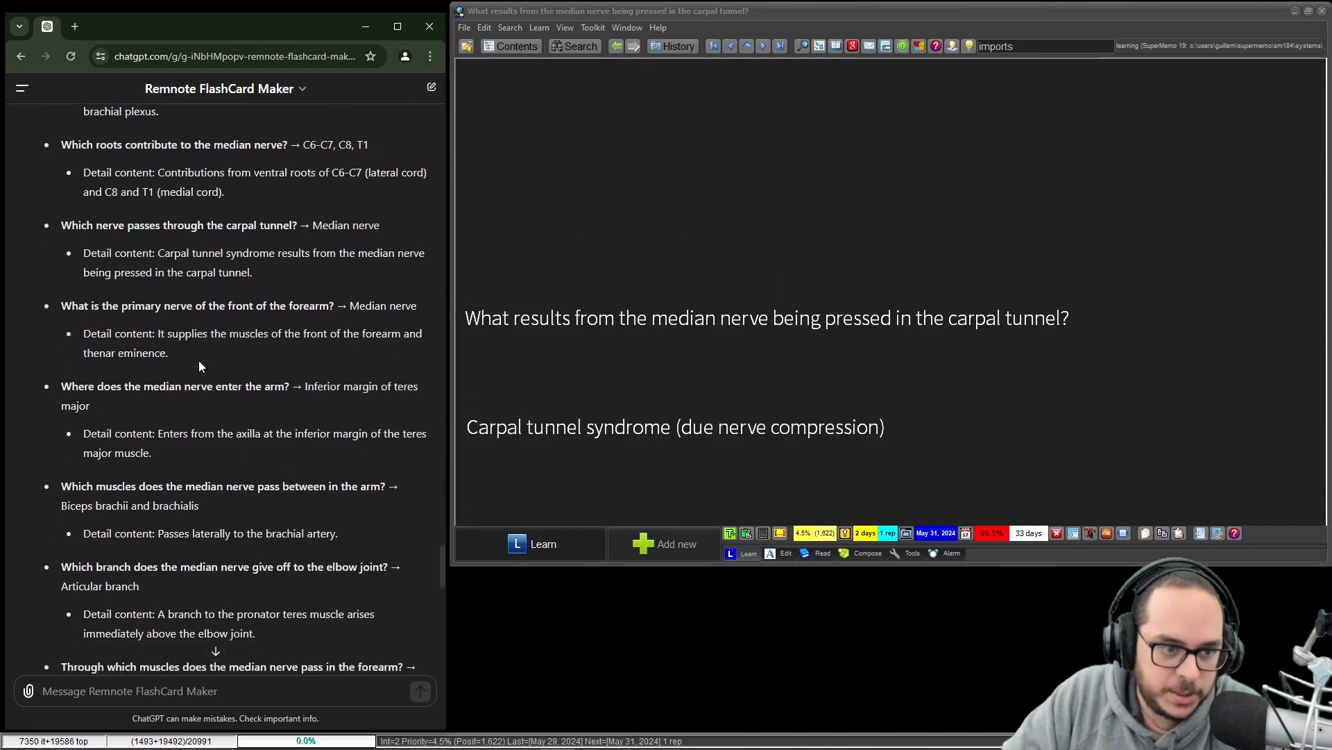
scroll(199, 361, "down", 2)
scroll(190, 378, "down", 2)
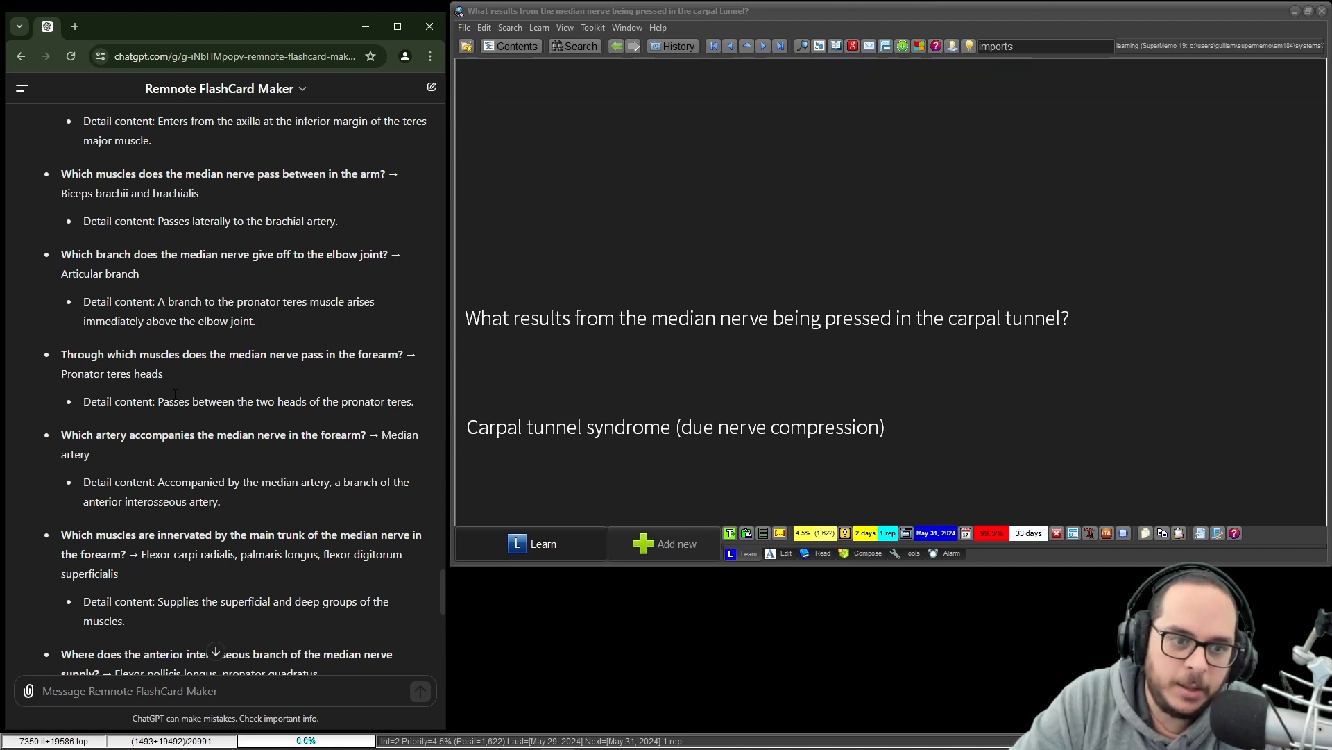
left_click_drag(62, 354, 422, 390)
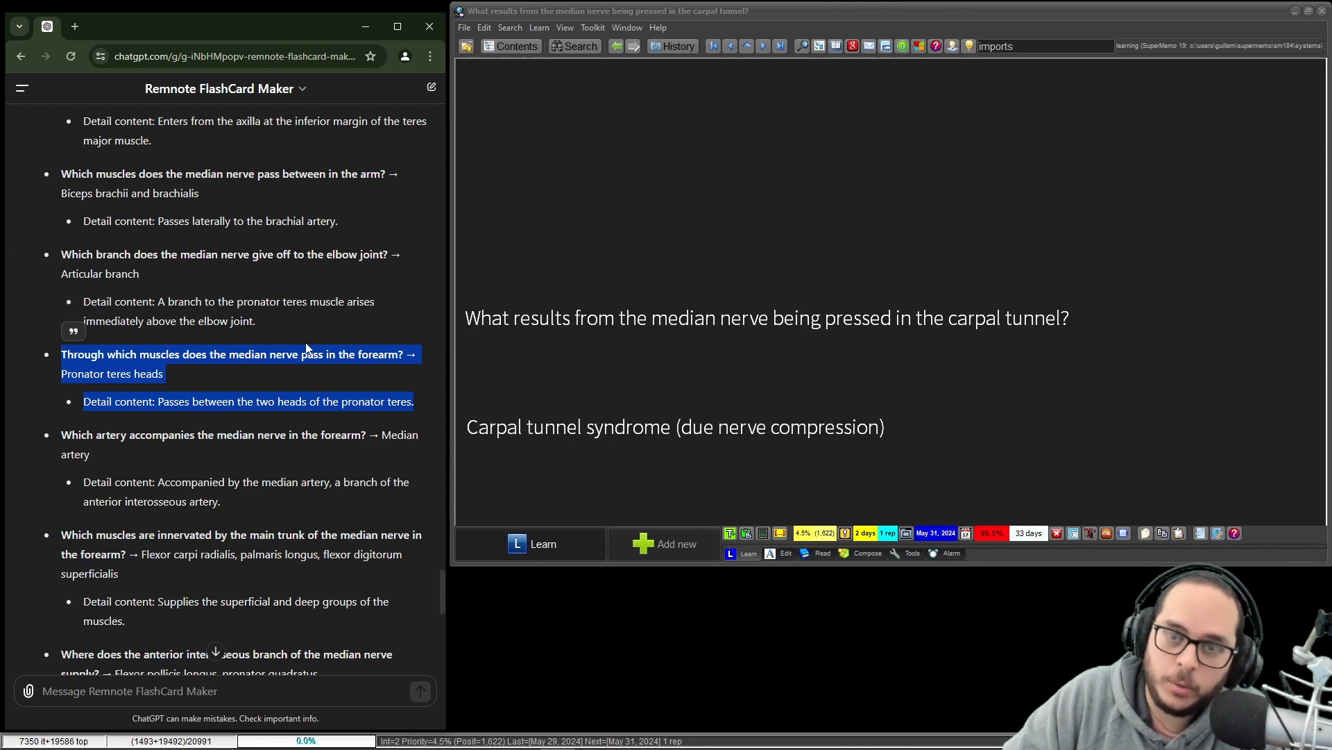
left_click_drag(61, 434, 222, 501)
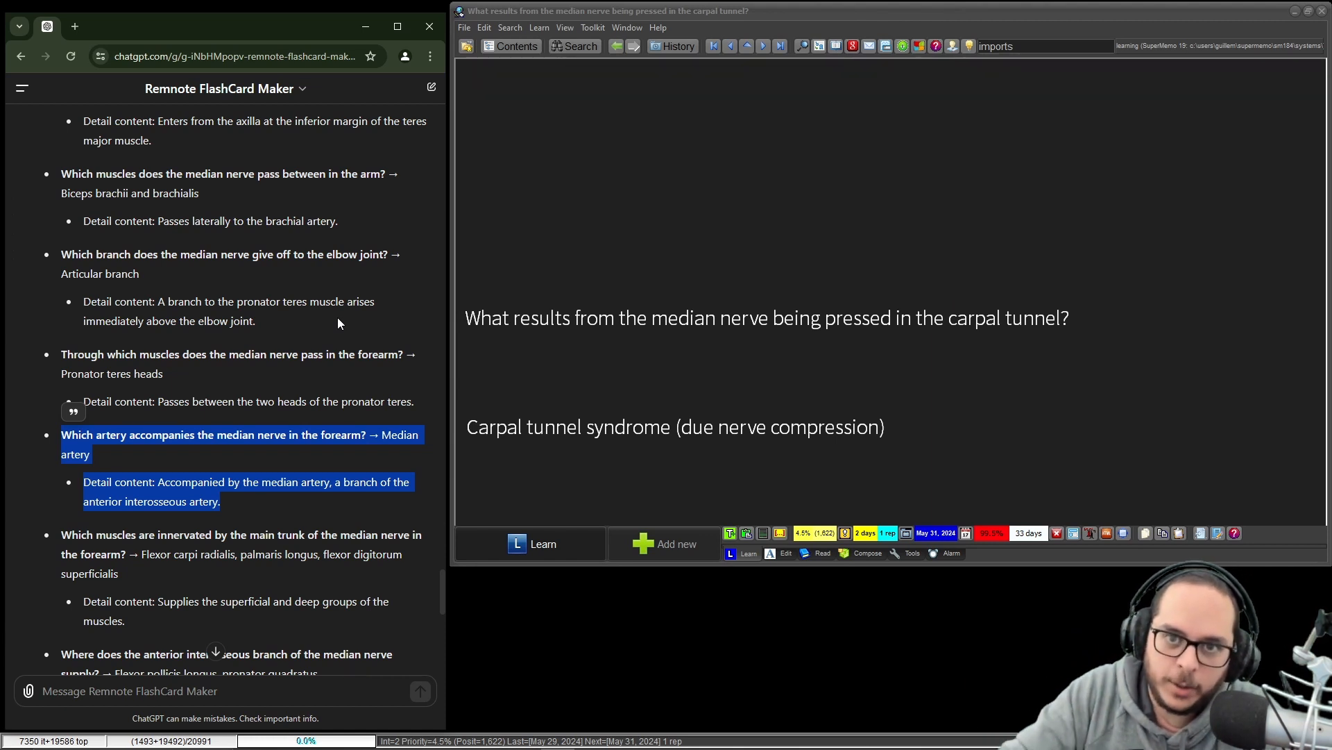
left_click_drag(339, 403, 339, 415)
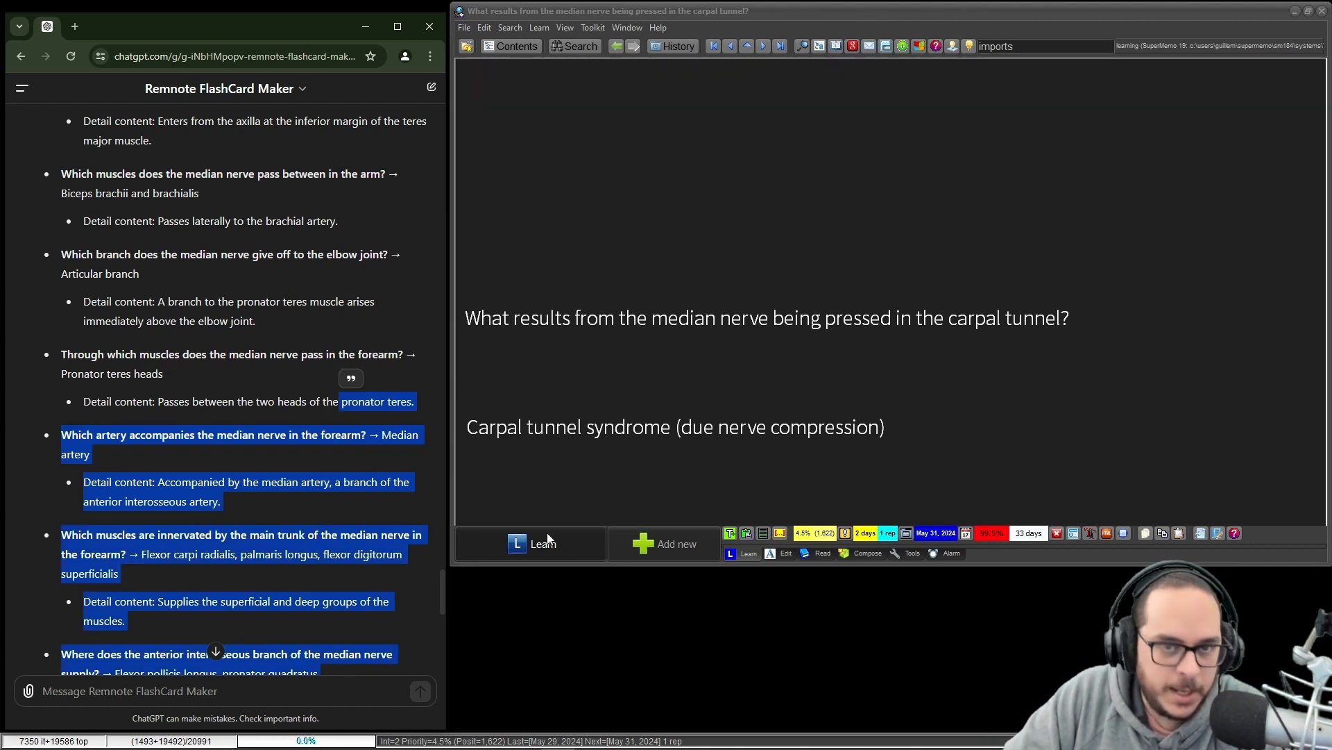
- Switch to the YouTube video "Artificial intelligence is not ready for incremental reading?" and skip ahead to 2:24
mouse_move(527, 741)
left_click(522, 696)
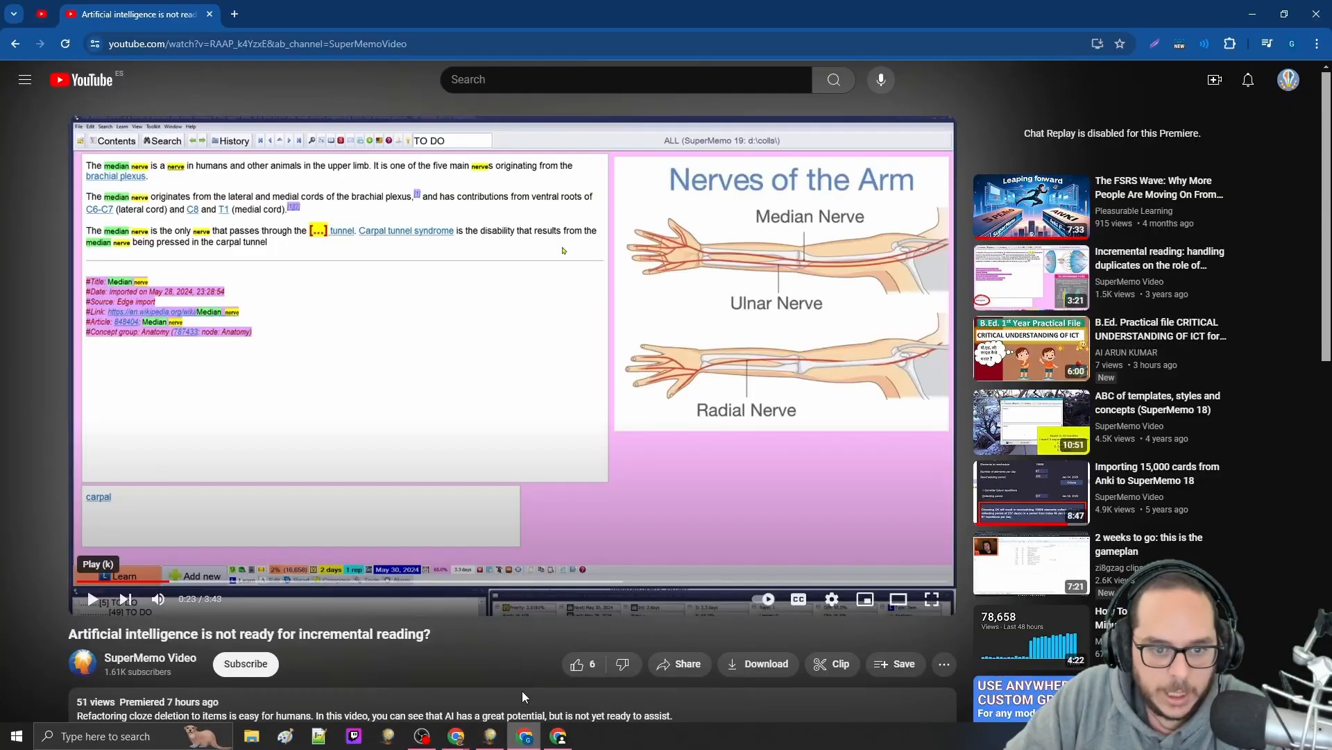
left_click(640, 581)
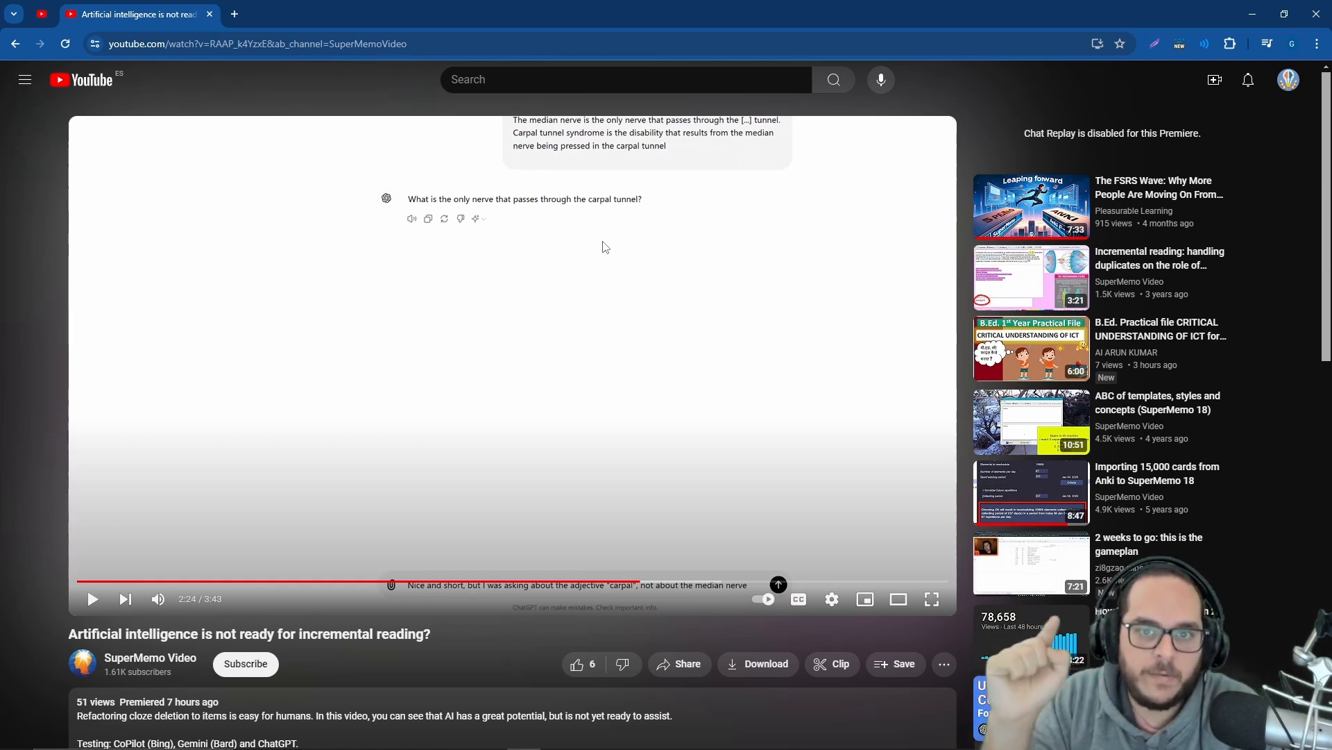
scroll(604, 246, "down", 1)
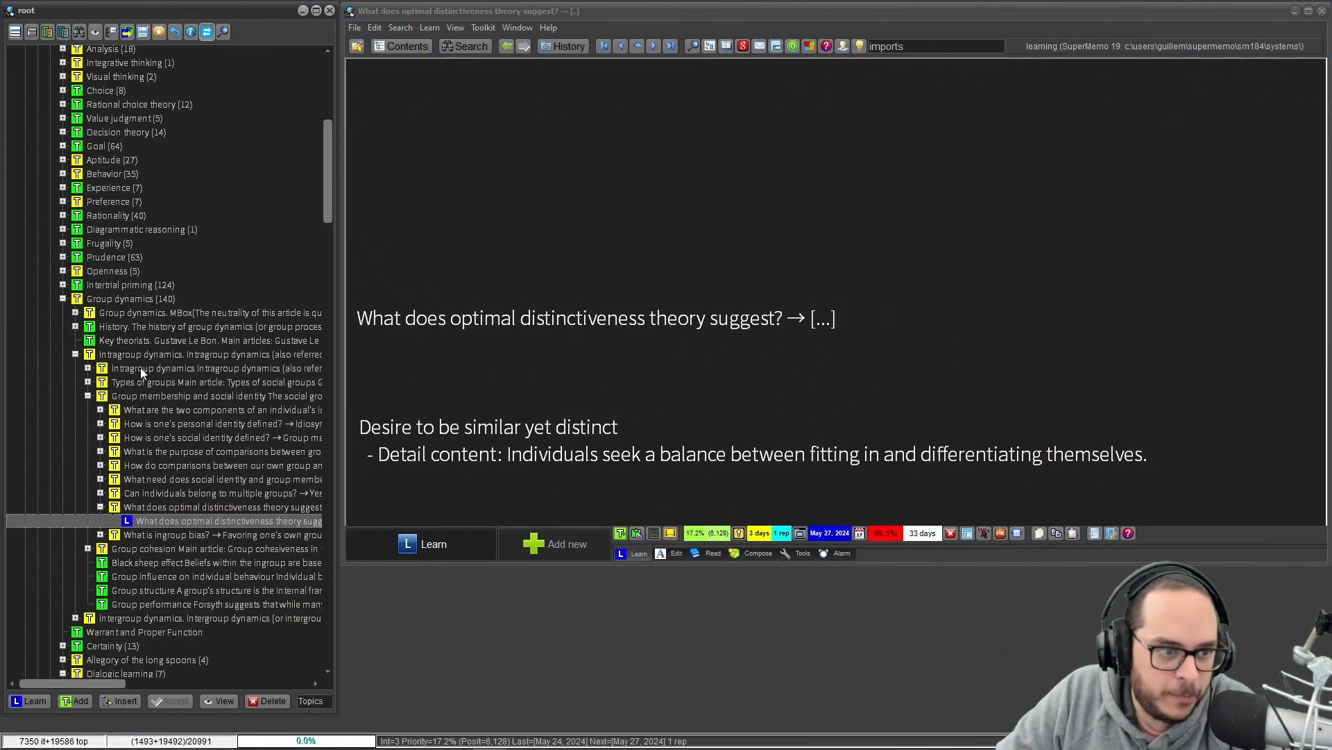
- In SuperMemo's Group dynamics branch, expand the Intragroup dynamics extract and open the cloze card "How do emergent groups form?"
left_click(140, 301)
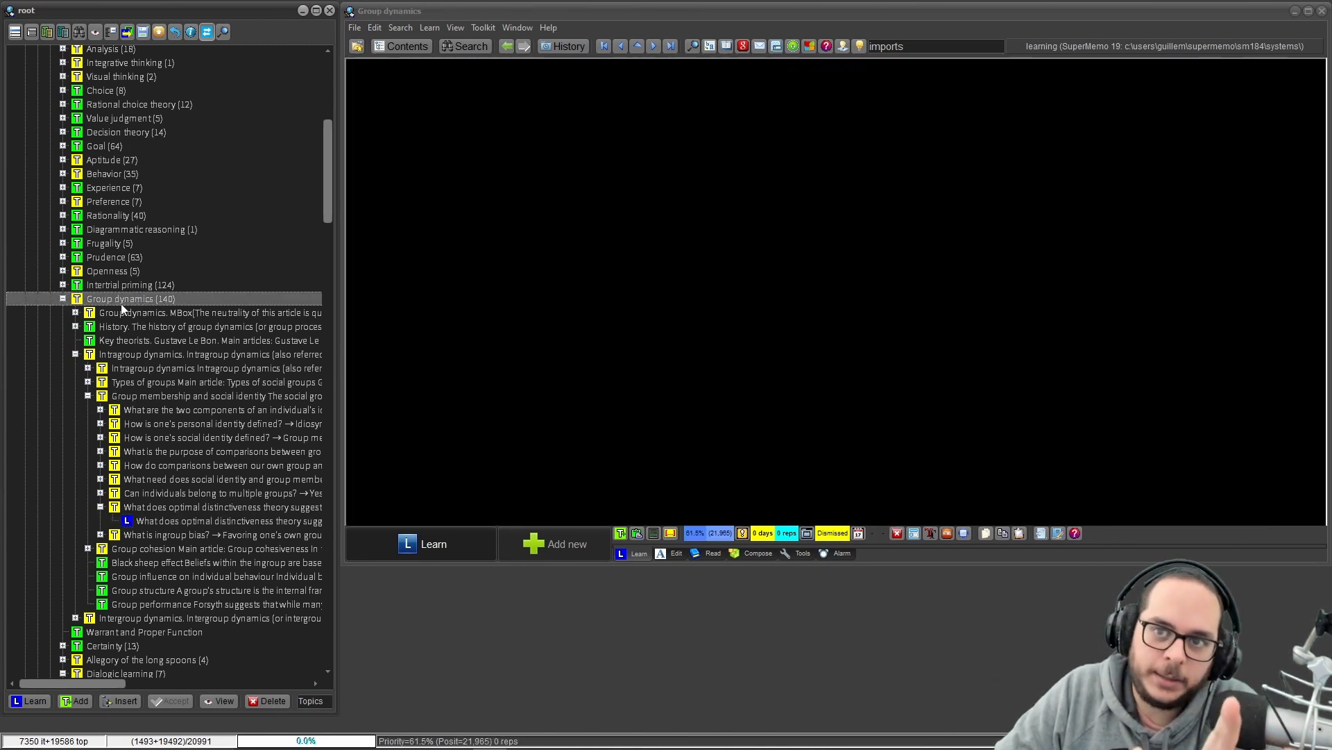
left_click(88, 368)
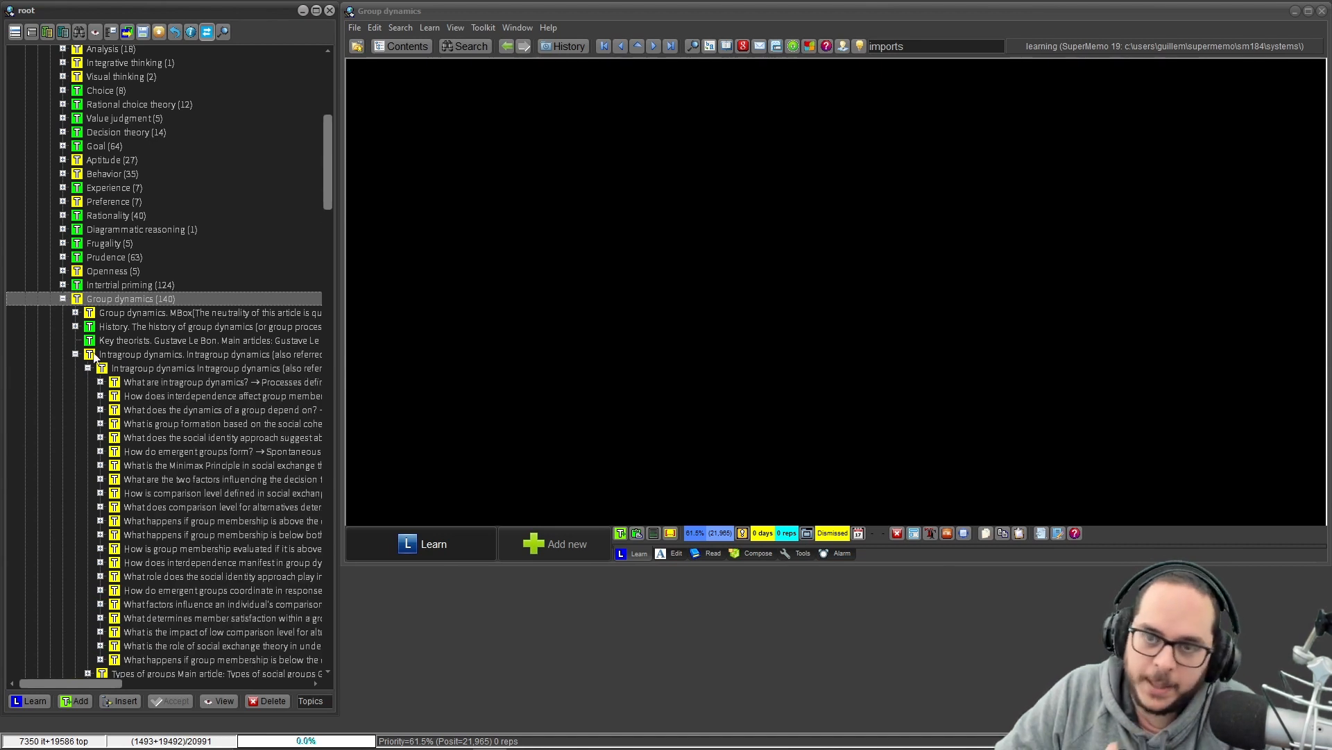
scroll(100, 373, "down", 2)
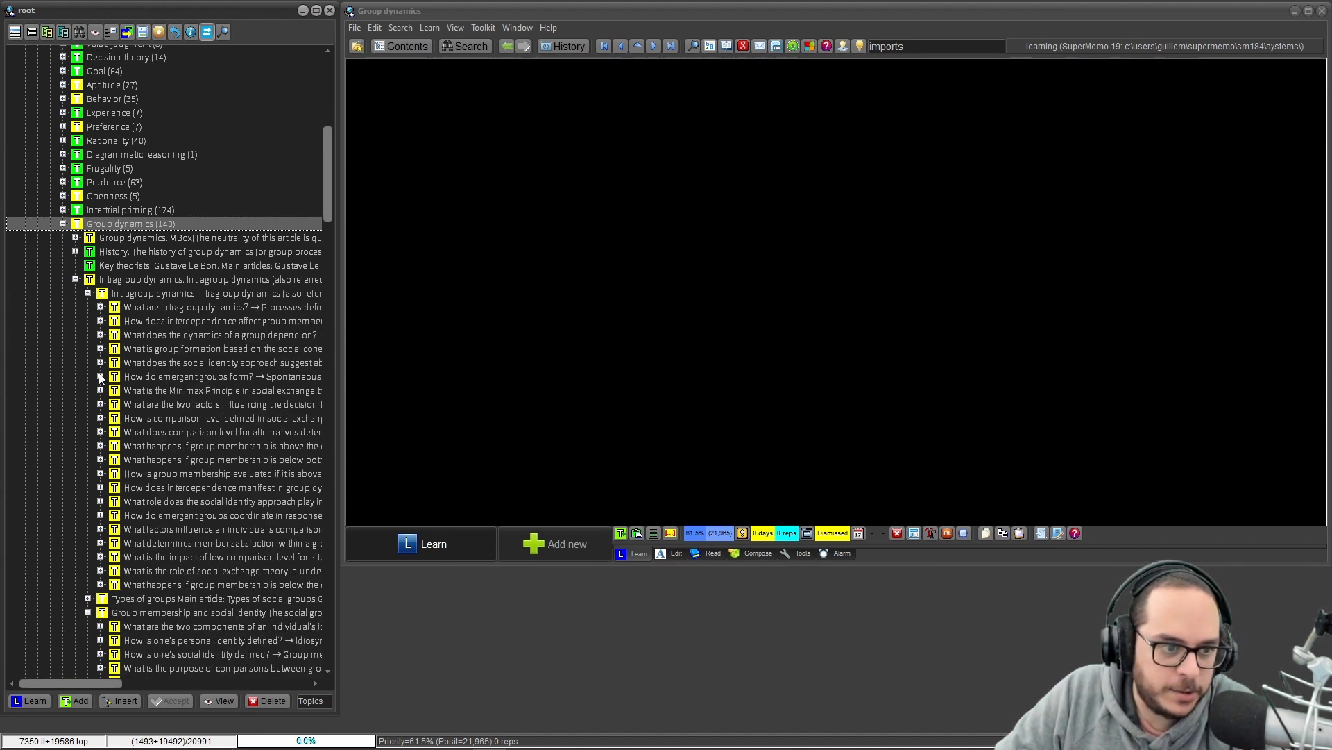
left_click(100, 376)
left_click(138, 390)
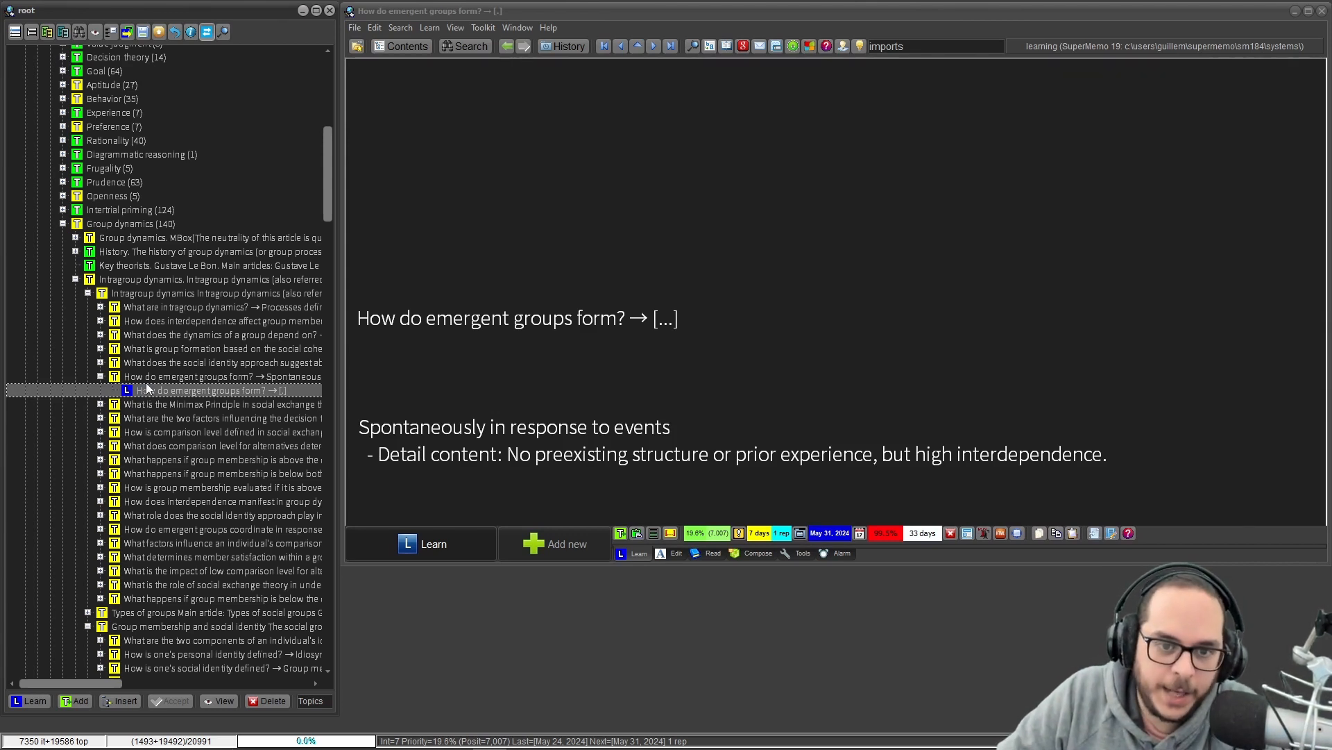
left_click(449, 307)
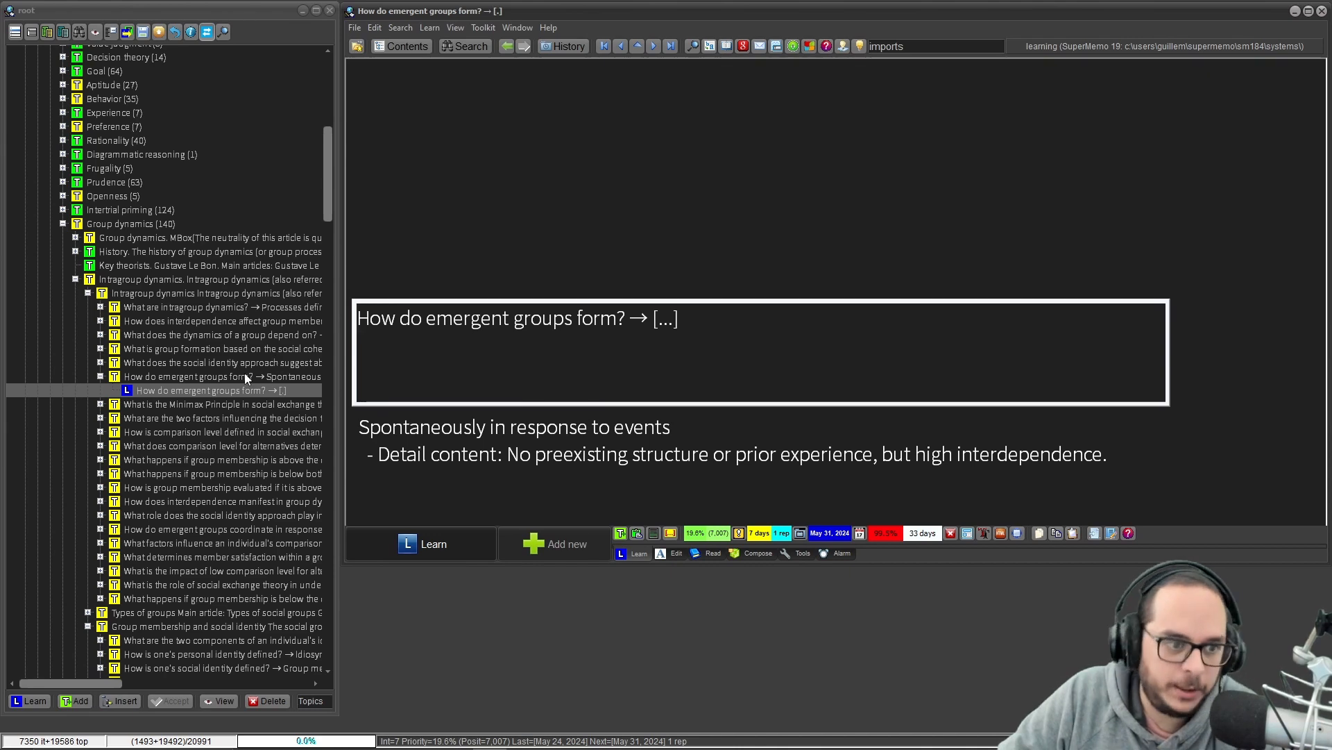
- Browse the Group dynamics elements, opening the comparison level question, the group dynamics dependence question and the Key theorists extract
scroll(156, 417, "down", 2)
left_click(177, 468)
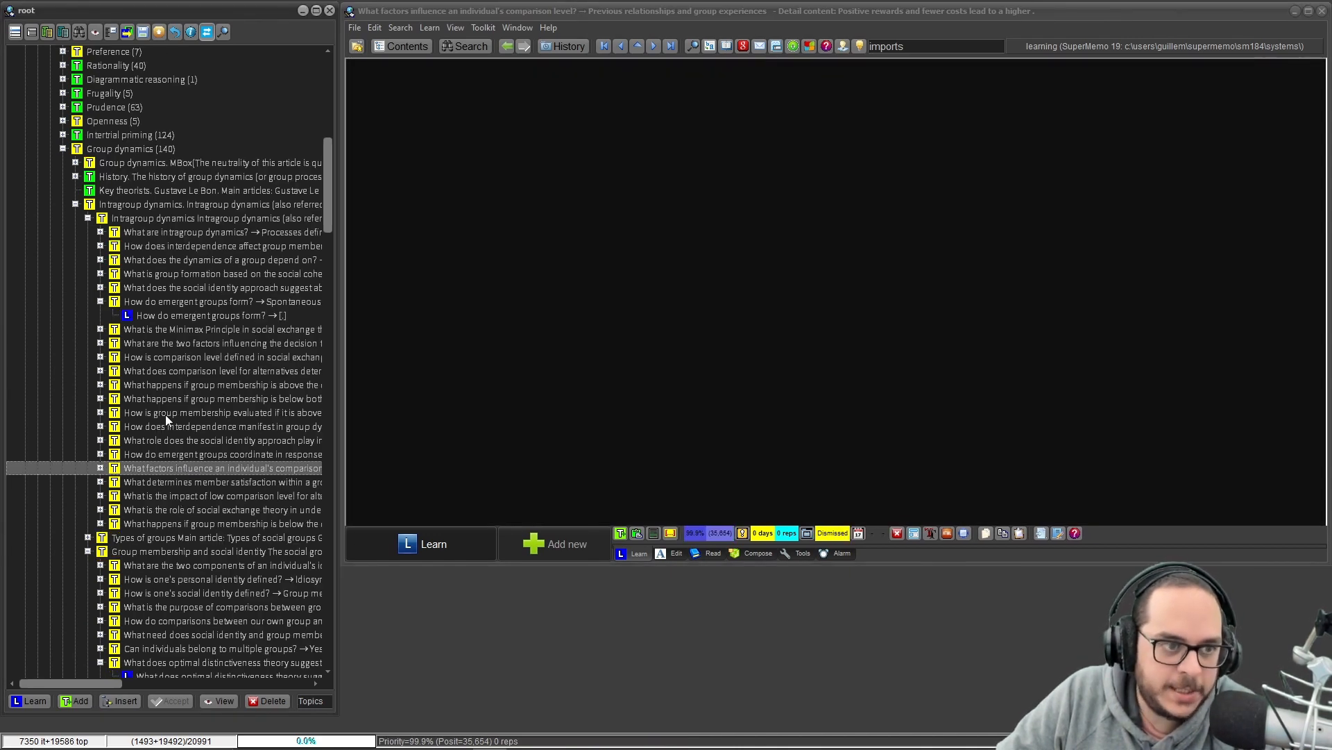
left_click(132, 193)
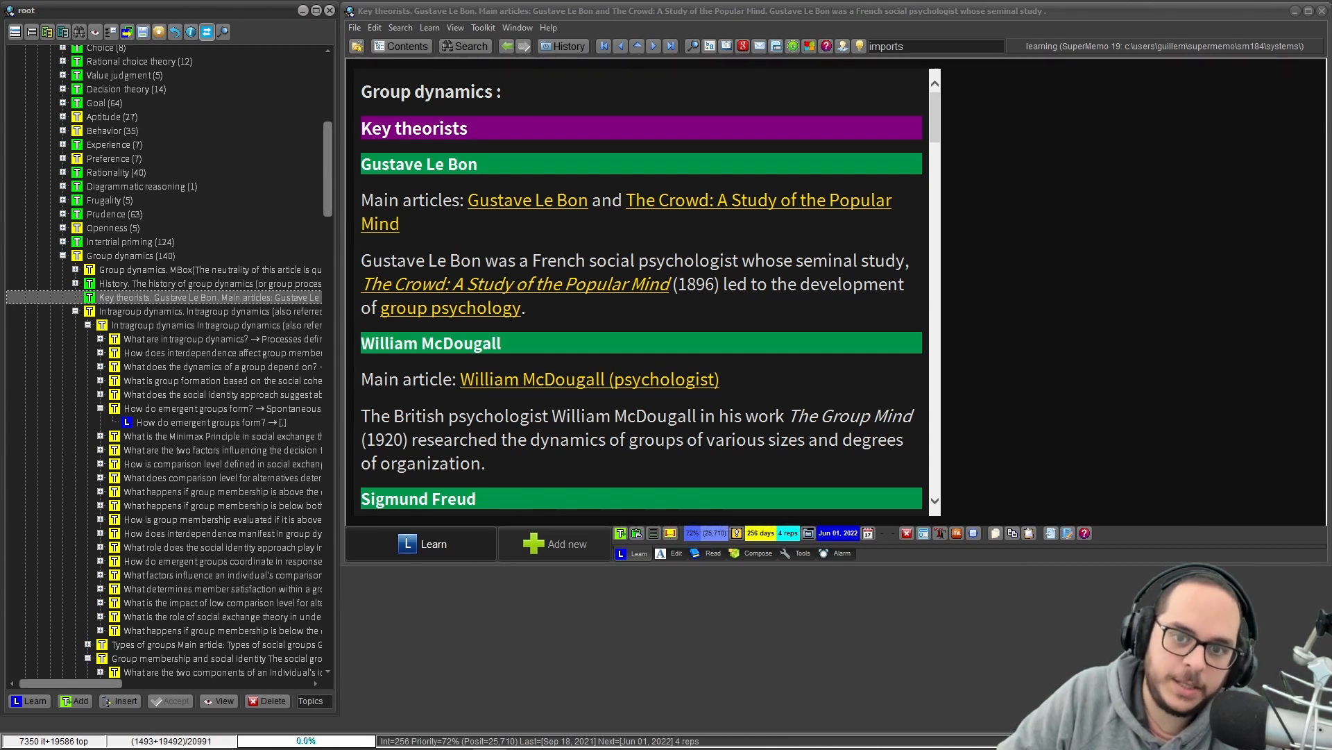
left_click(149, 365)
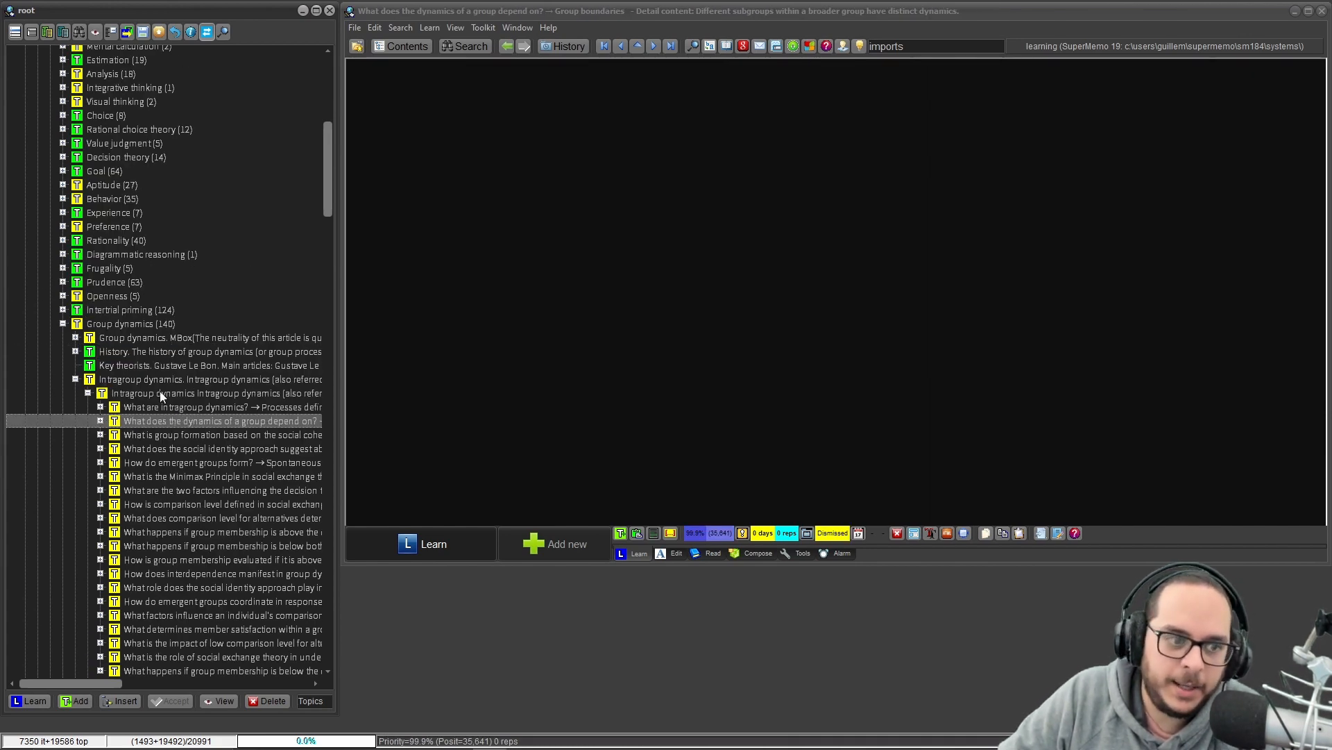
left_click(163, 364)
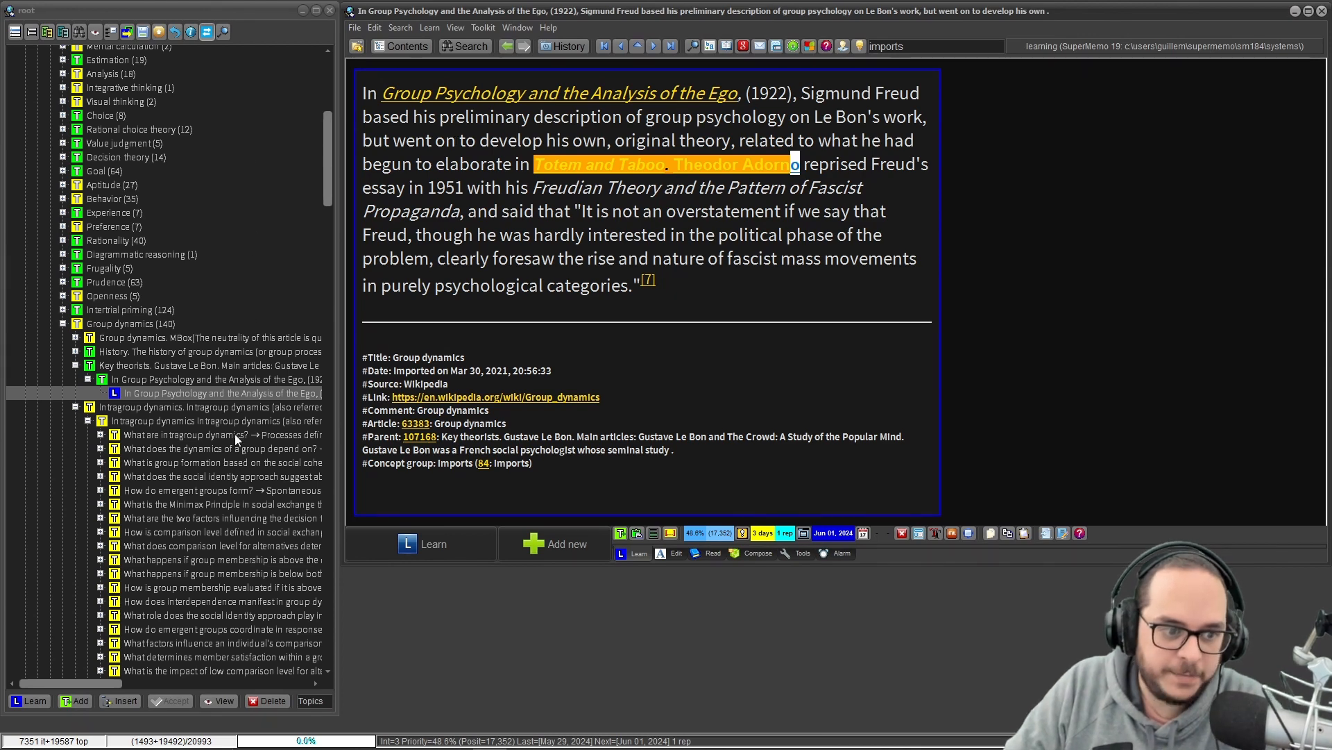
- Select the nested Intragroup dynamics extract in the Group dynamics branch and list its cloze cards in a subset browser
left_click(182, 463)
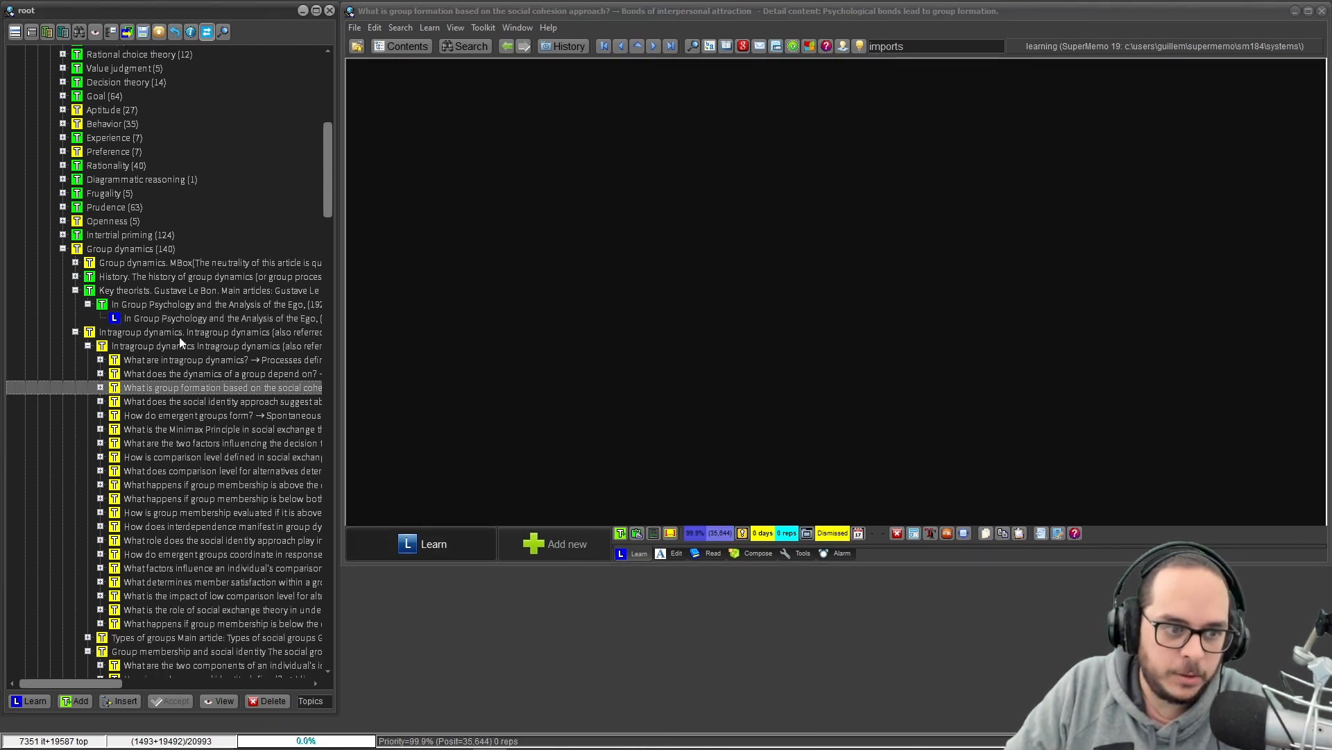
left_click(195, 335)
left_click(207, 357)
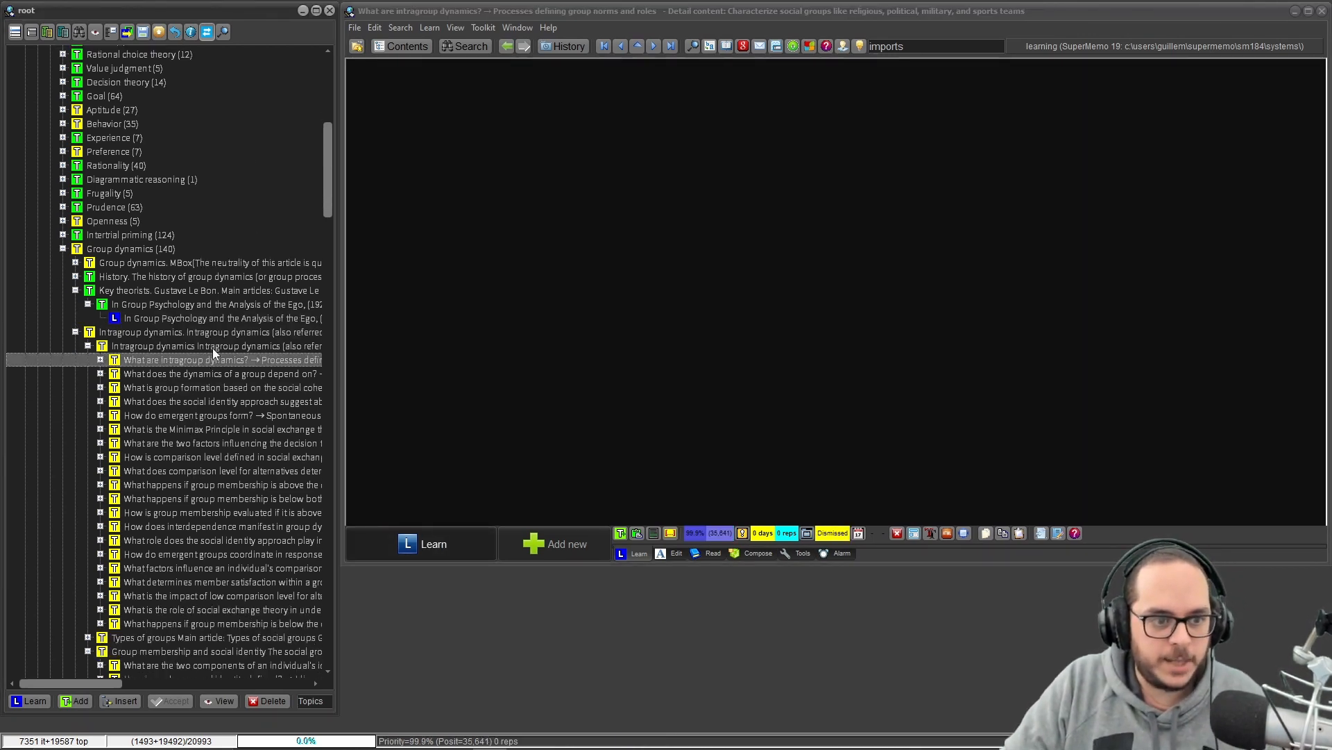
left_click(212, 347)
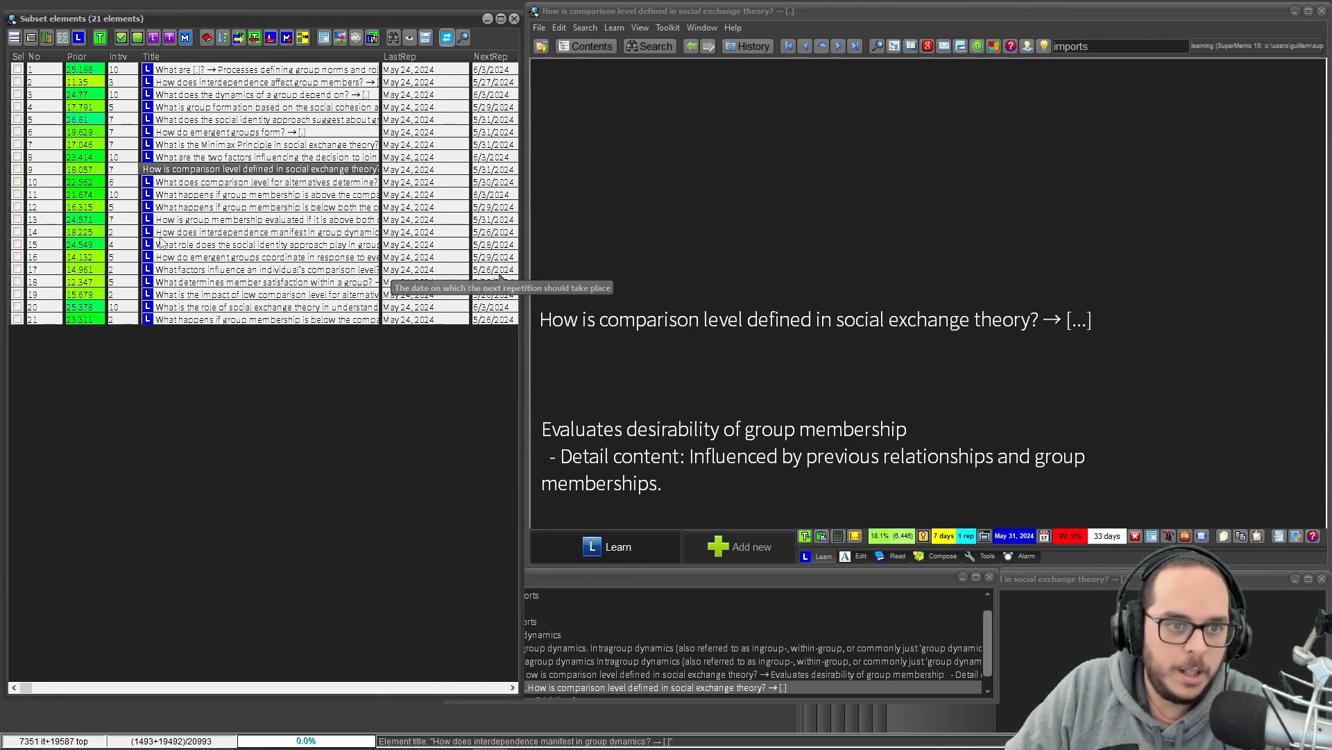
- Review the cards on interdependence, low comparison level for alternatives, social exchange theory and membership below that level, and return to the YouTube video
left_click(211, 231)
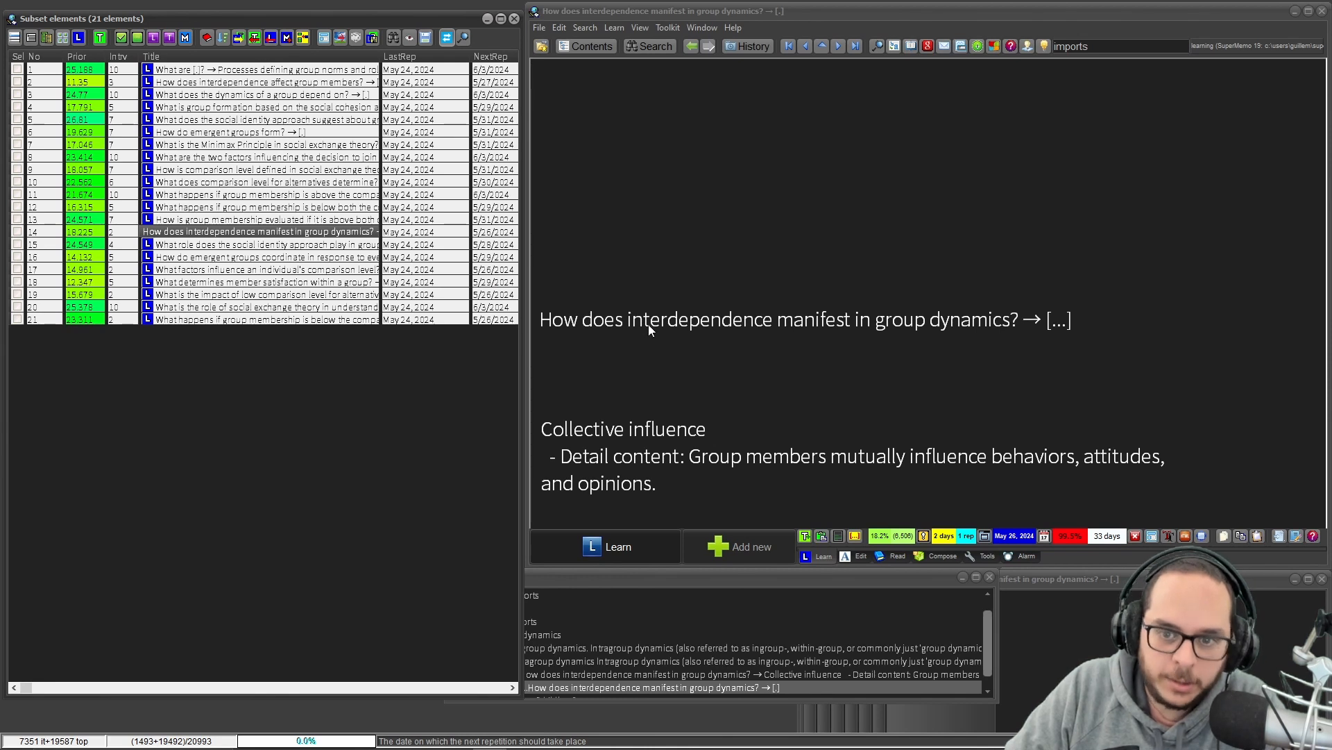
left_click(251, 295)
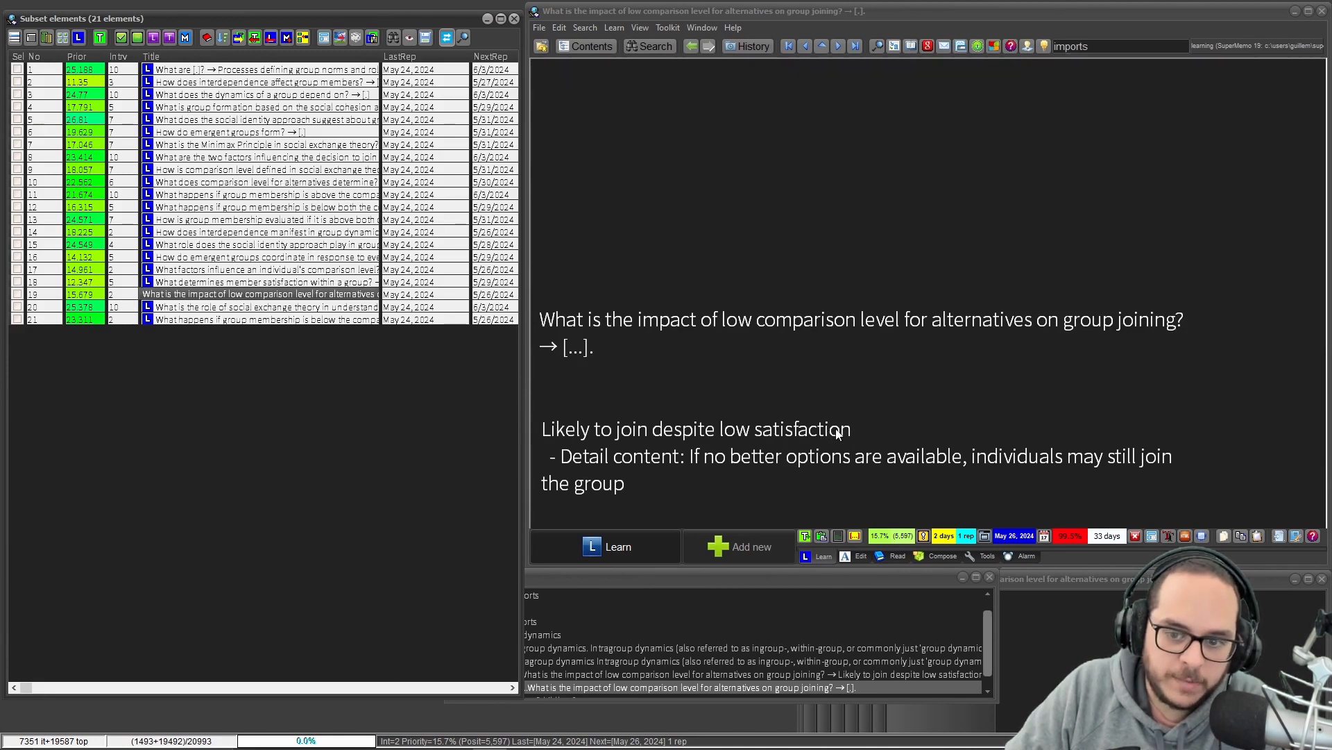
left_click(249, 307)
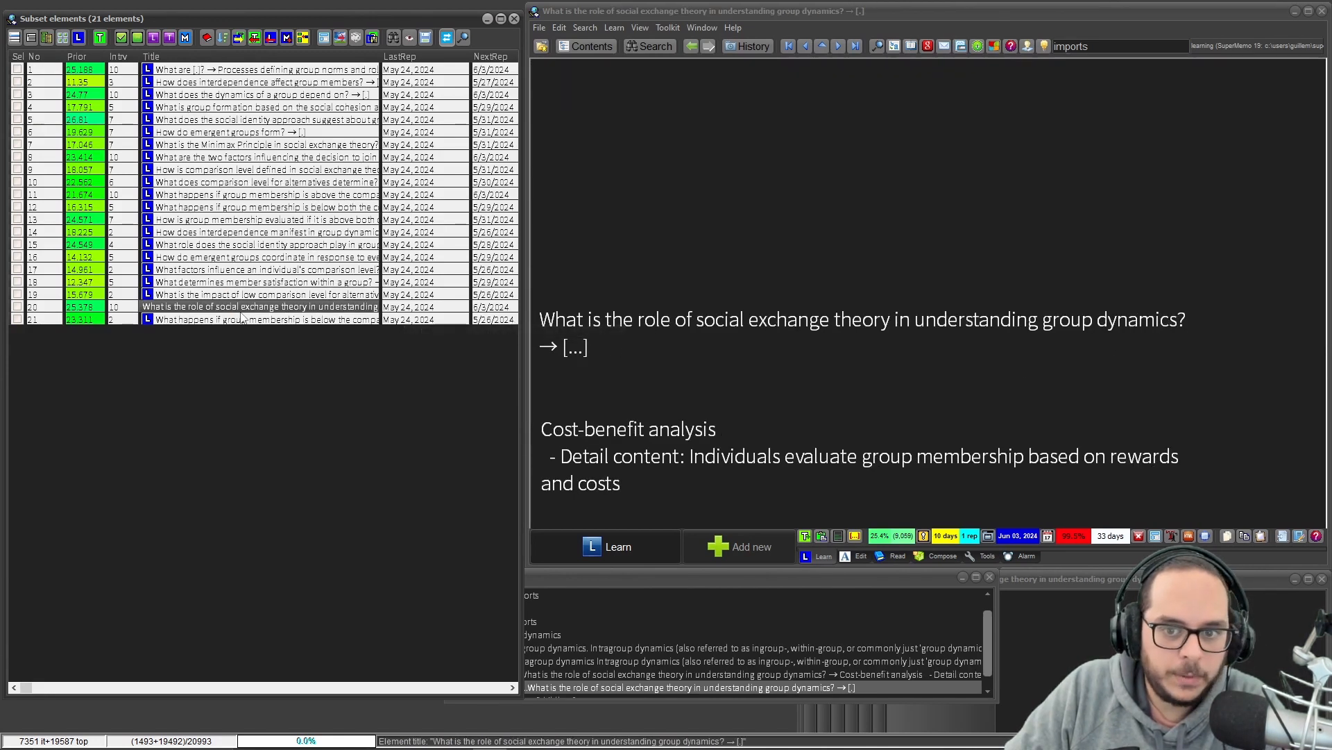
left_click(249, 321)
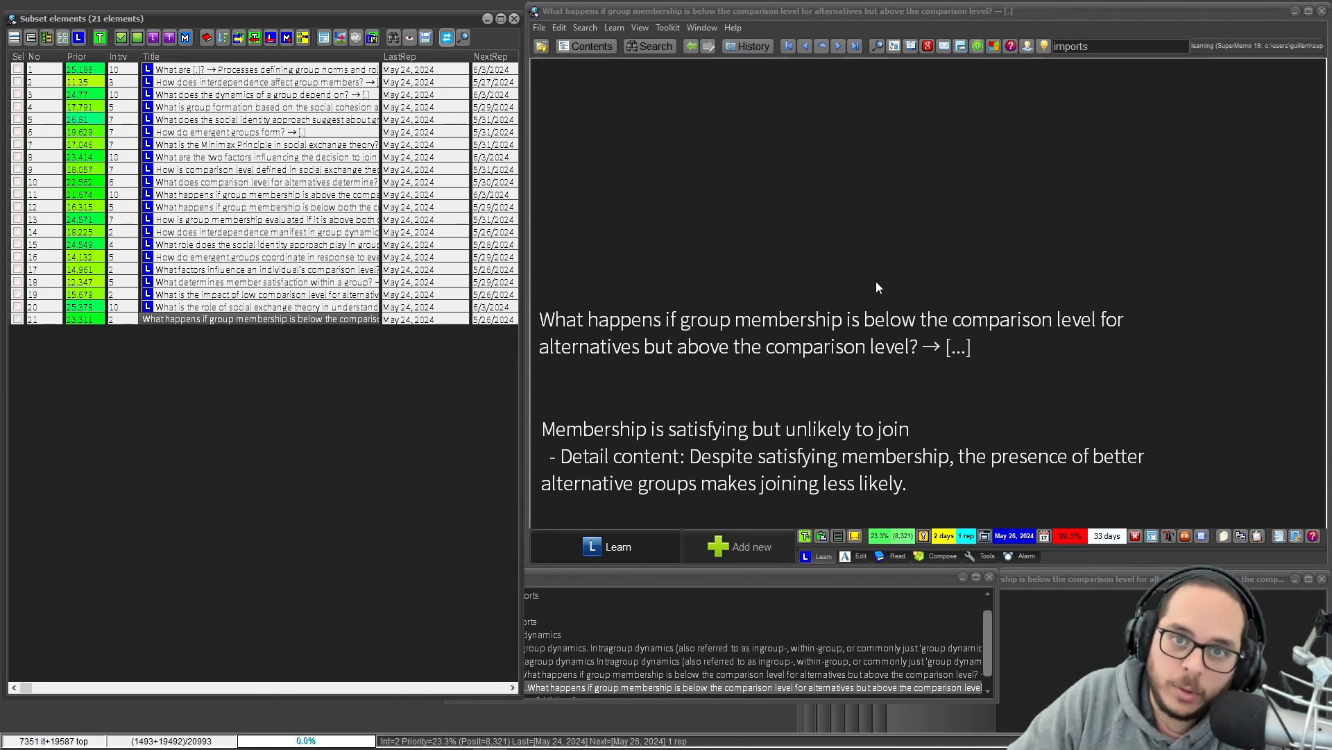
key("alt+Tab")
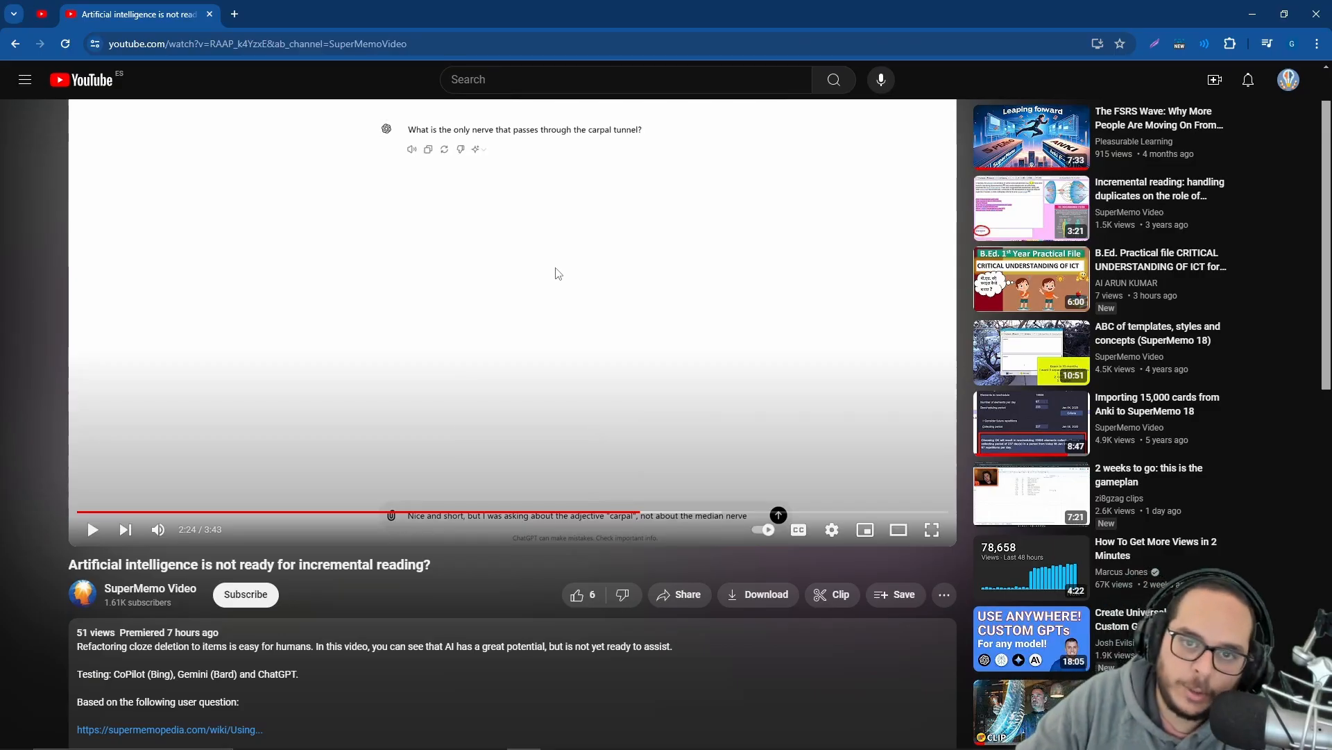